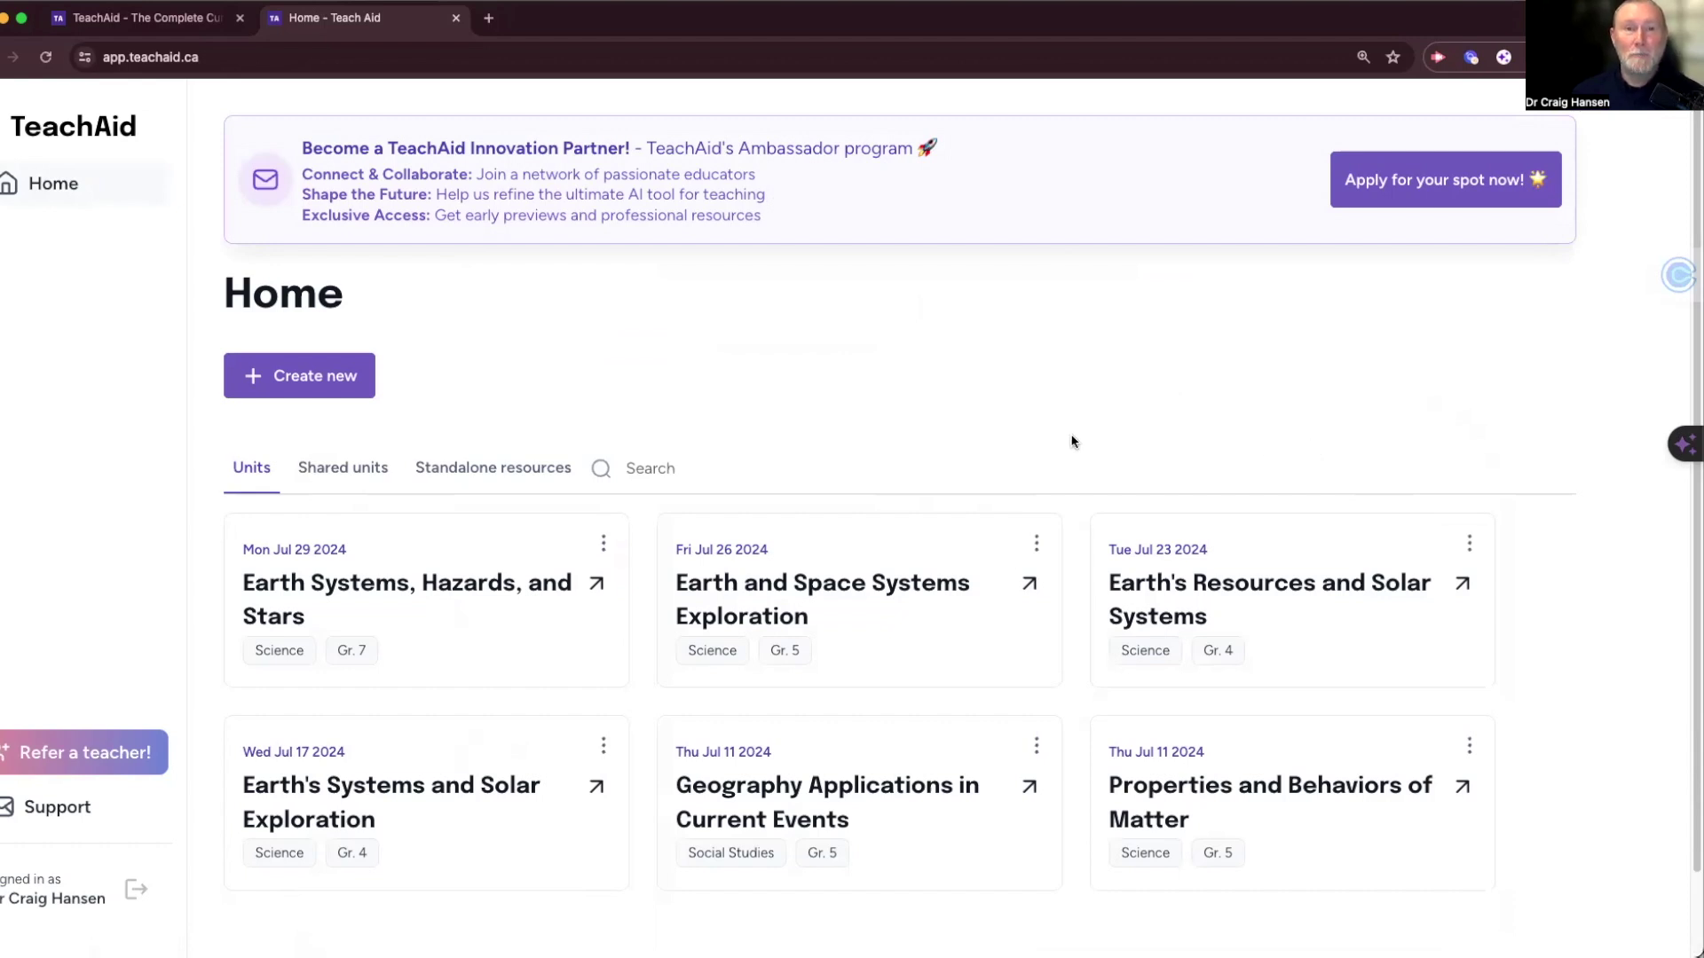
Start a new resource and collapse then re-expand the other resource options list
left_click(364, 380)
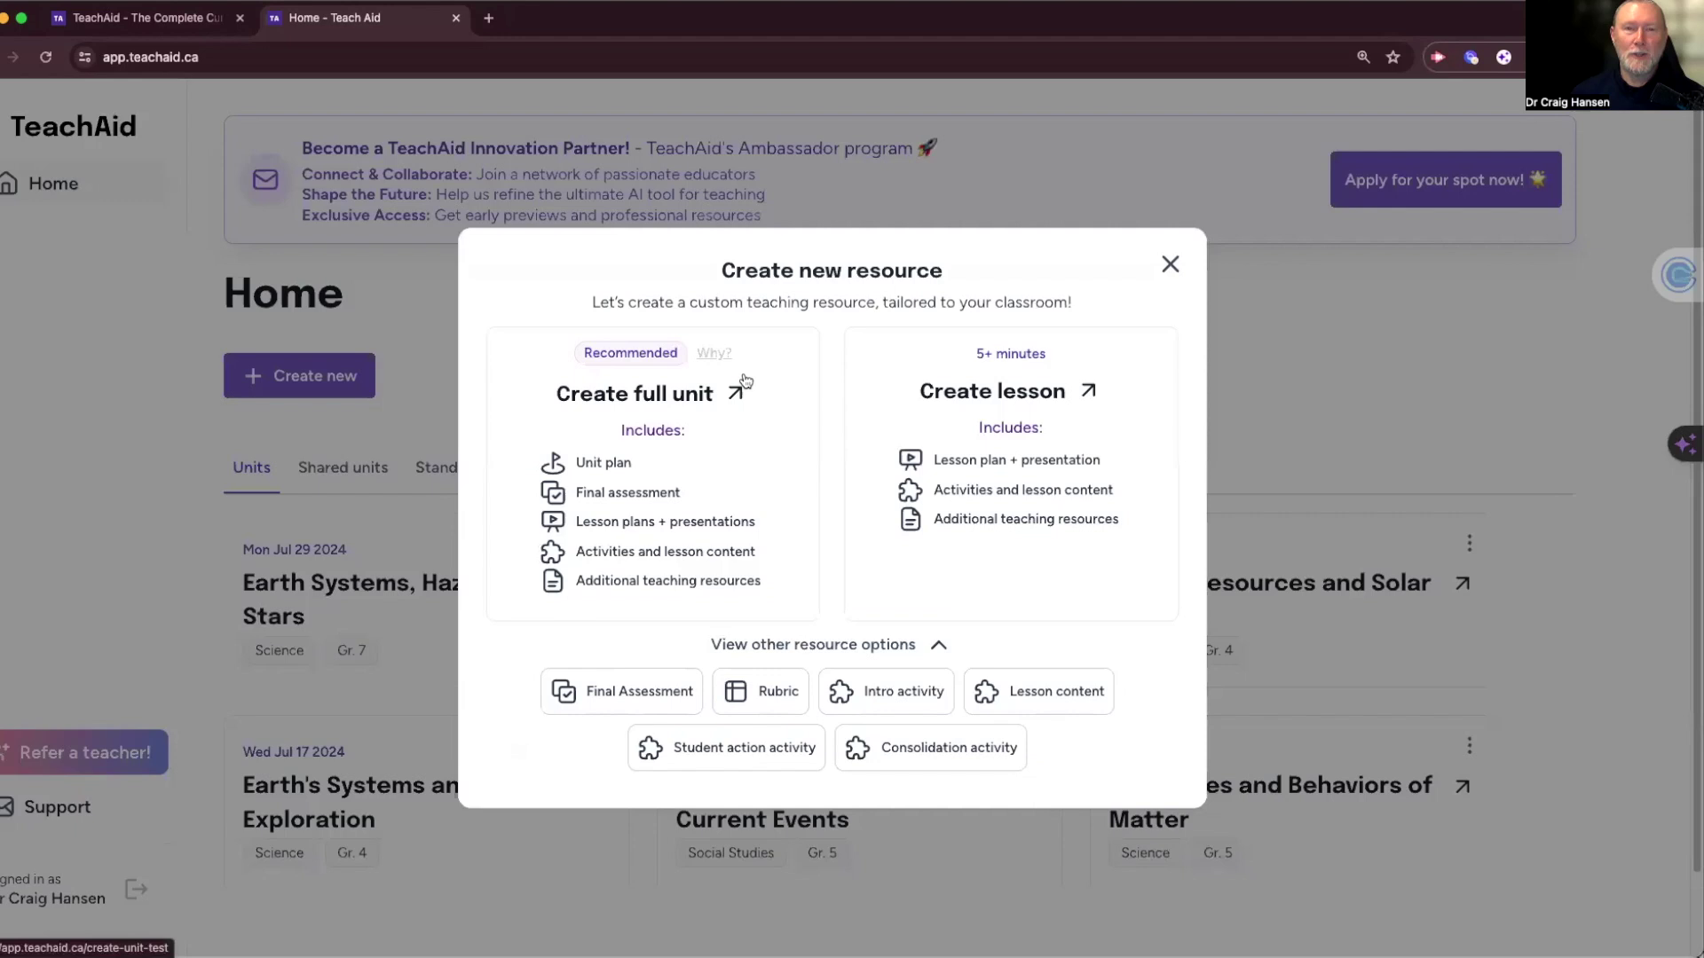
left_click(940, 648)
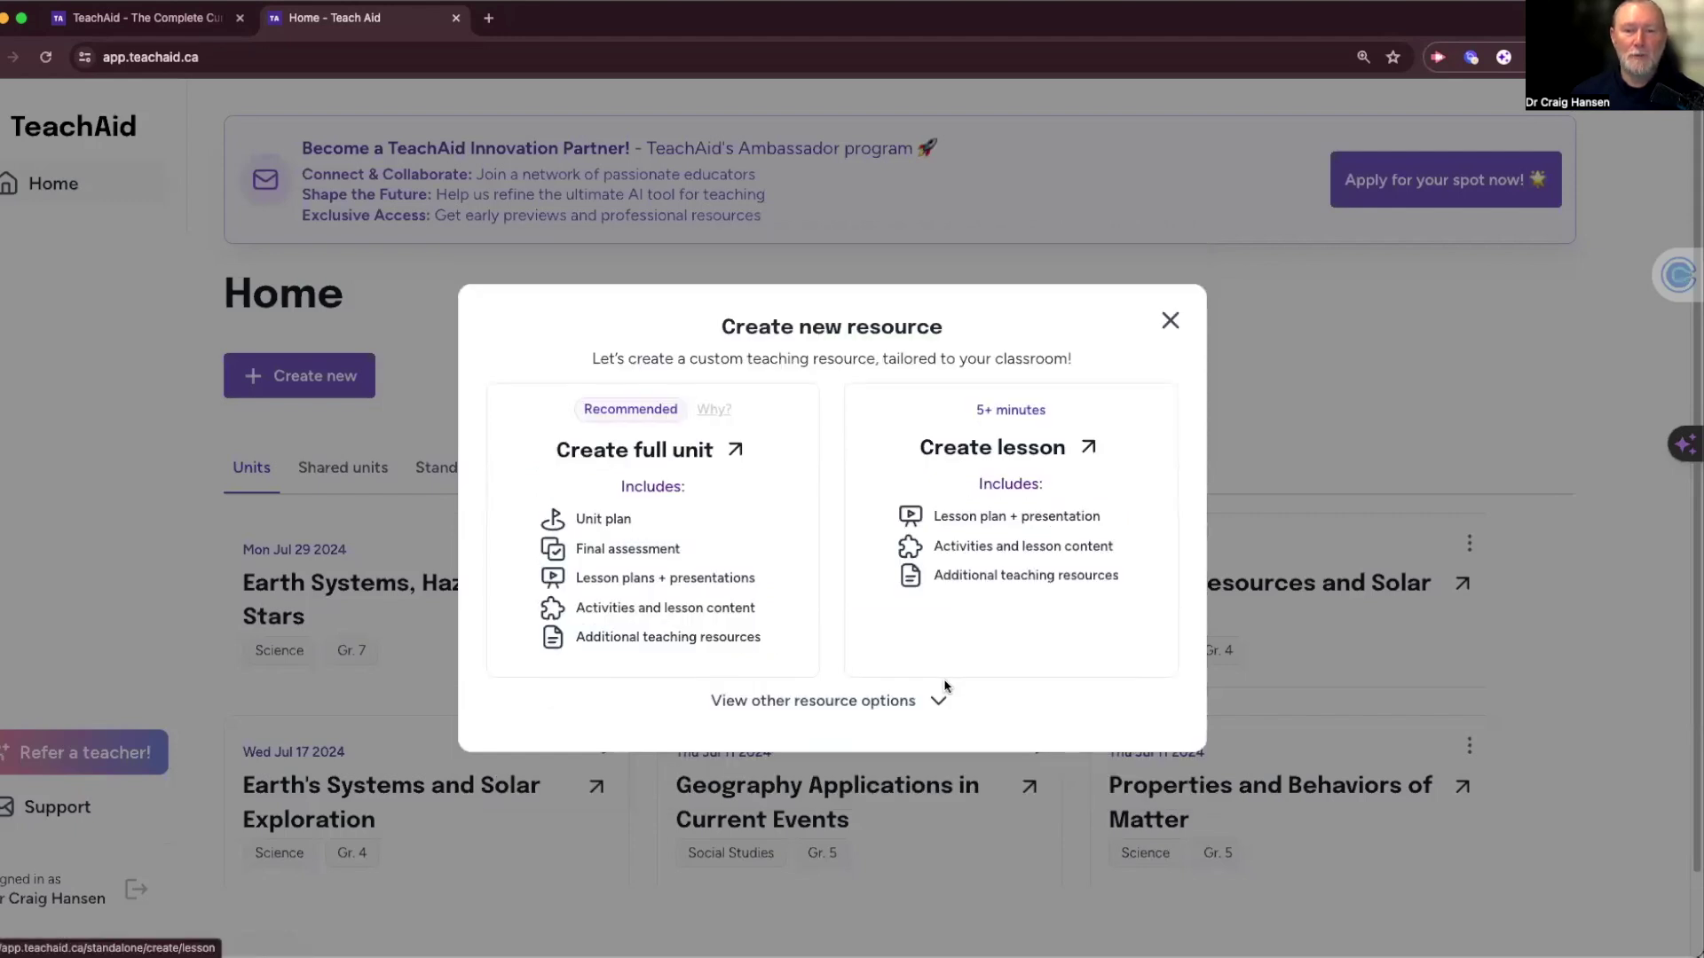
left_click(942, 690)
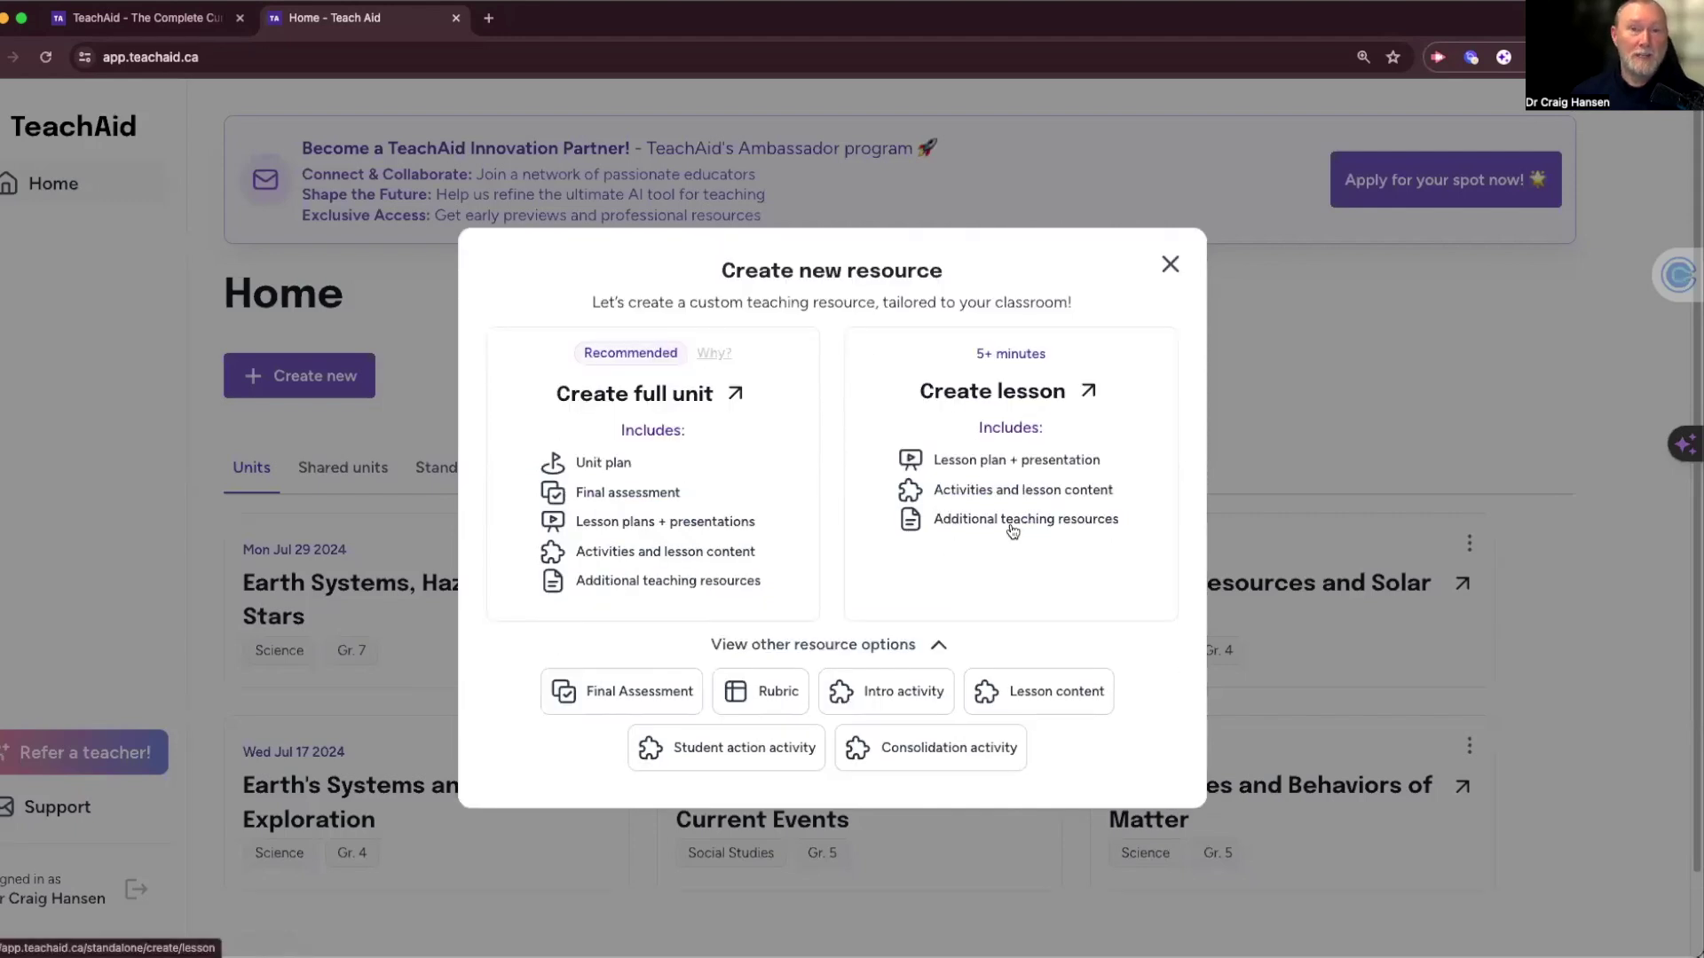
Begin a full unit, briefly try manual standards entry, then return to the curriculum choice
left_click(693, 473)
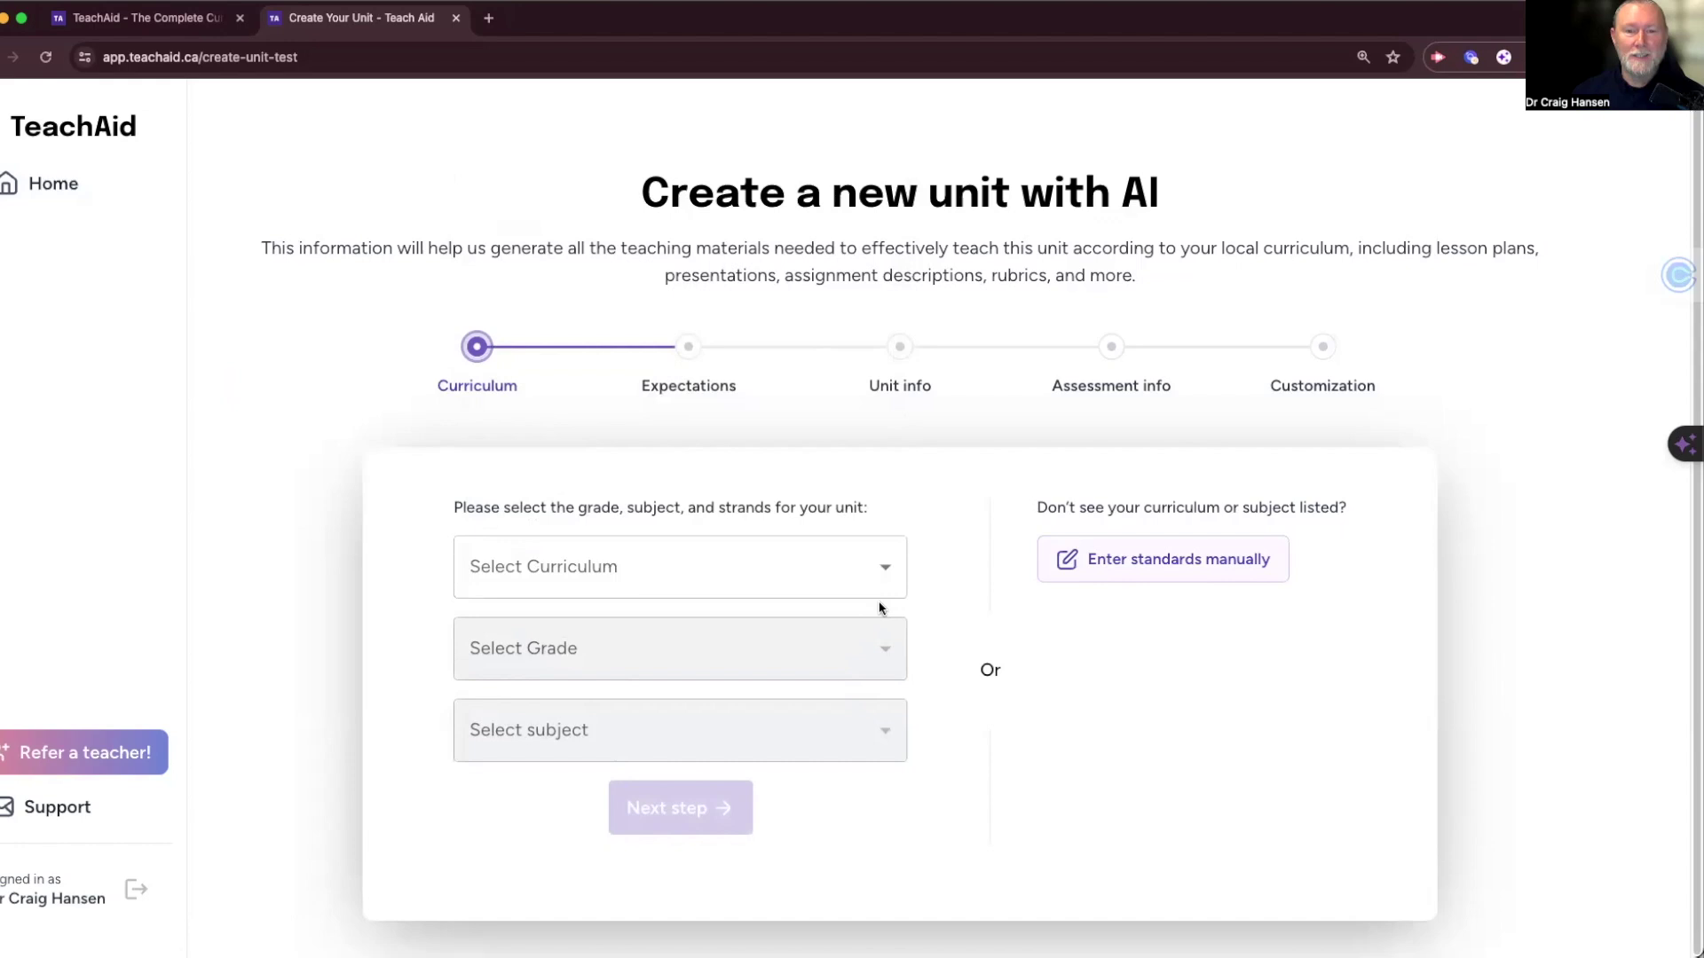
left_click(879, 574)
scroll(809, 642, "down", 6)
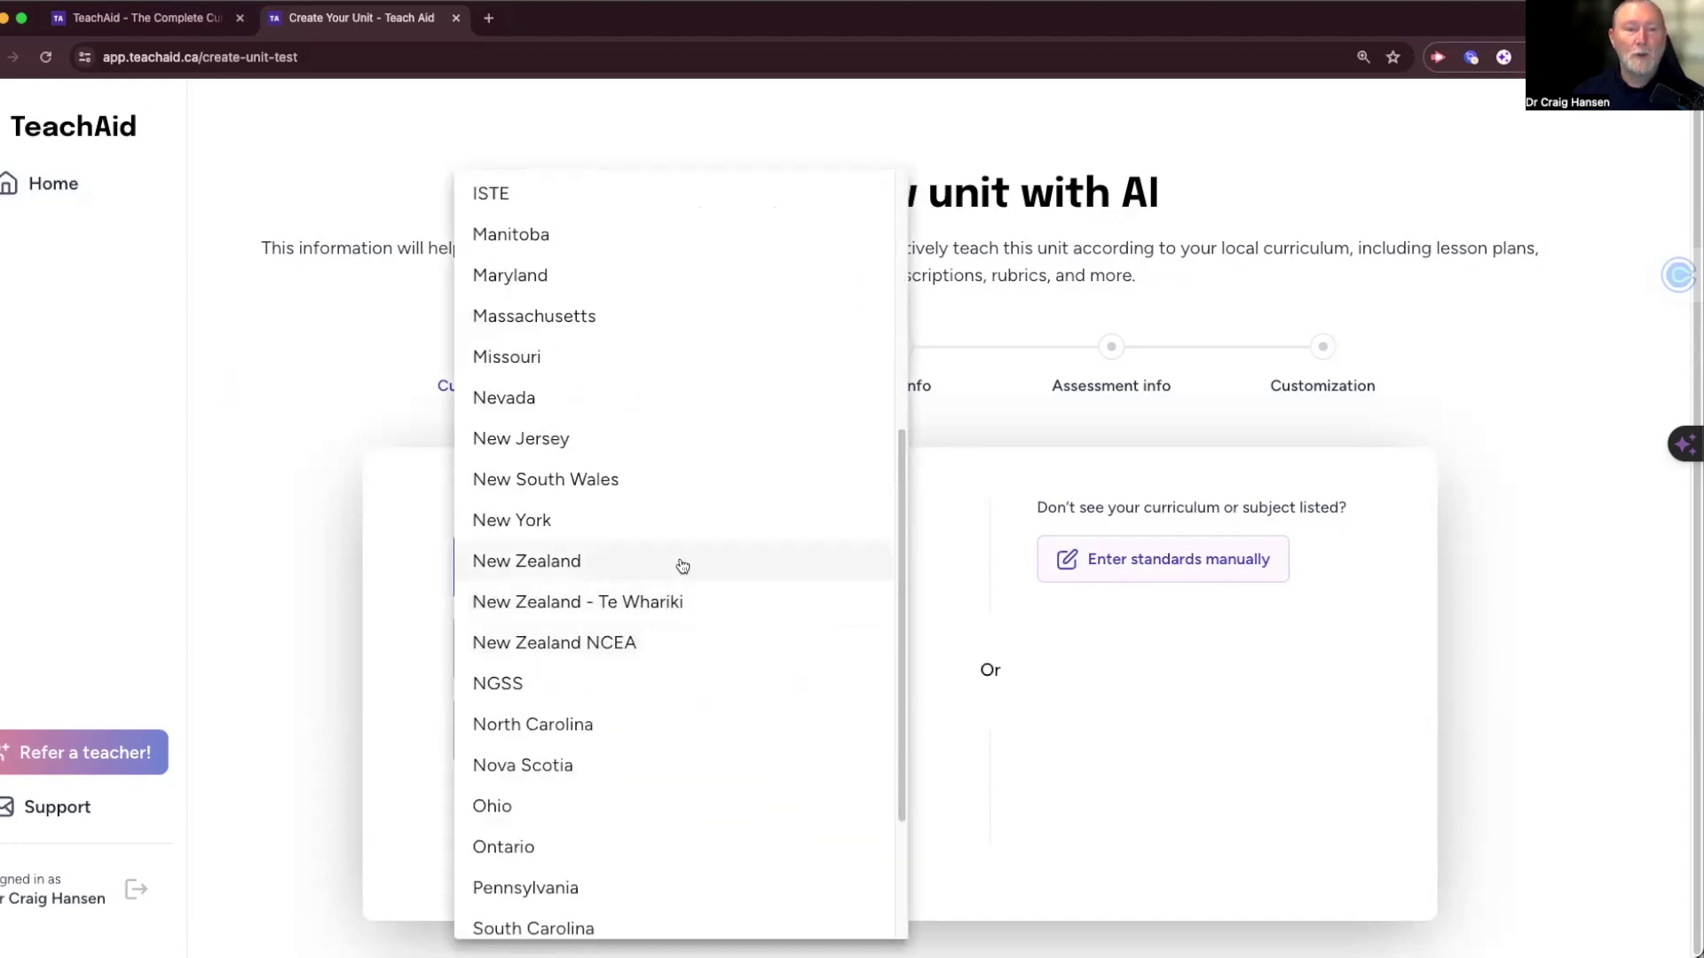
left_click(945, 482)
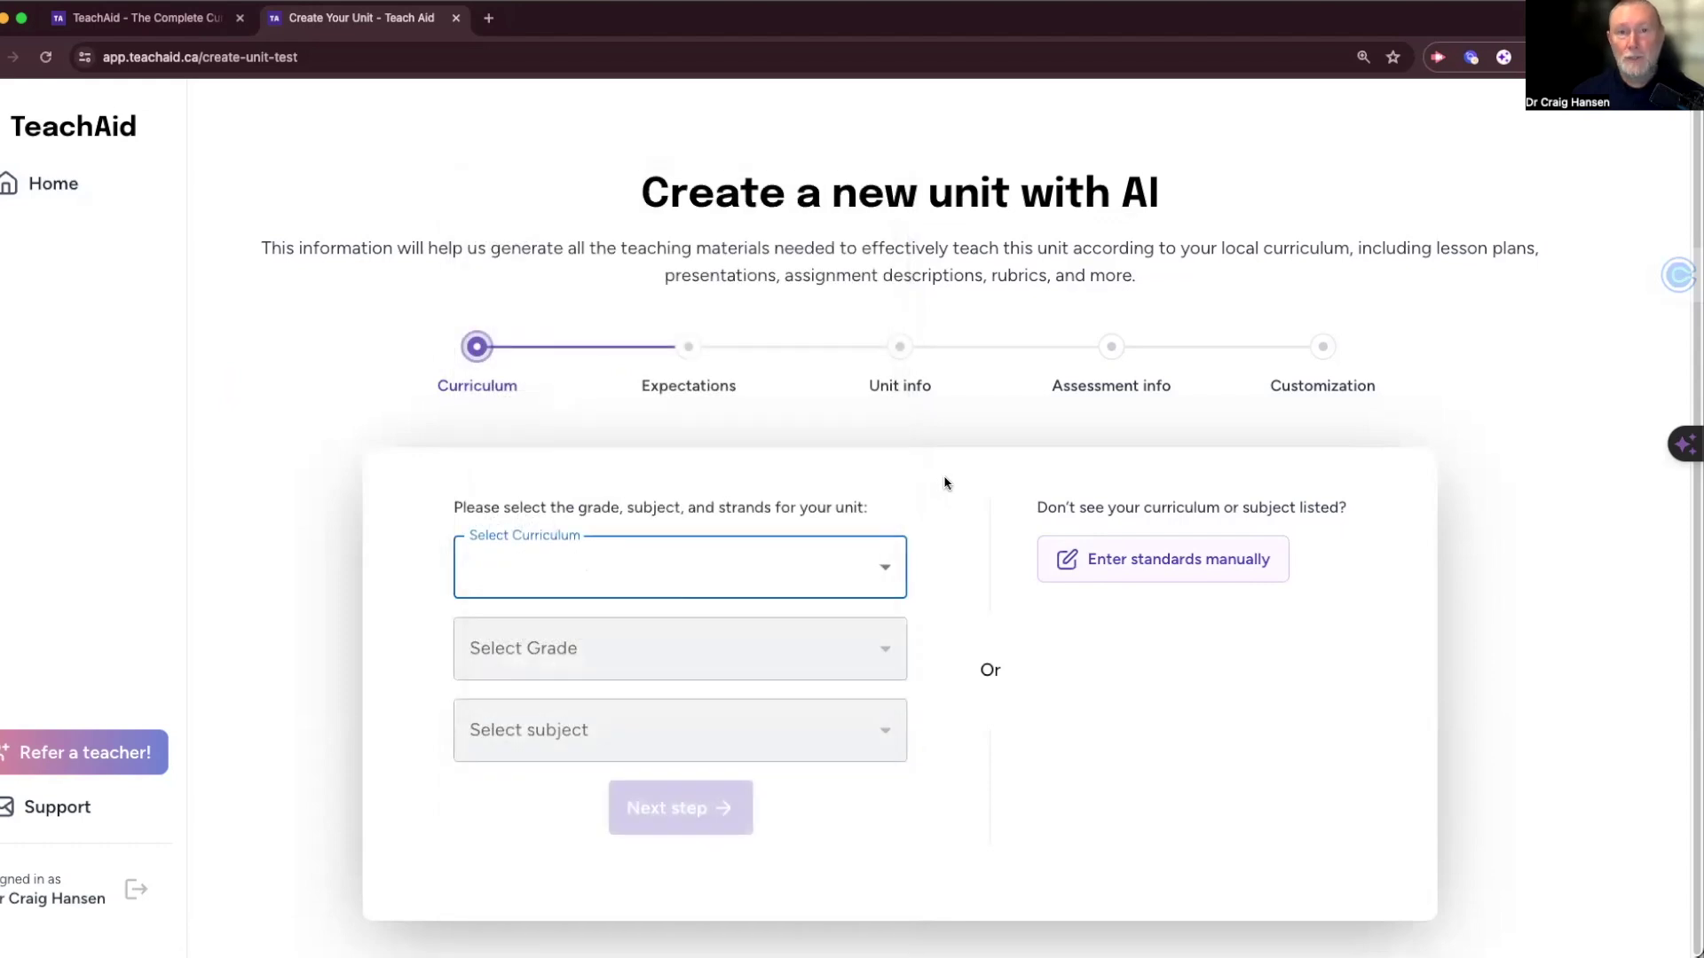
left_click(1125, 566)
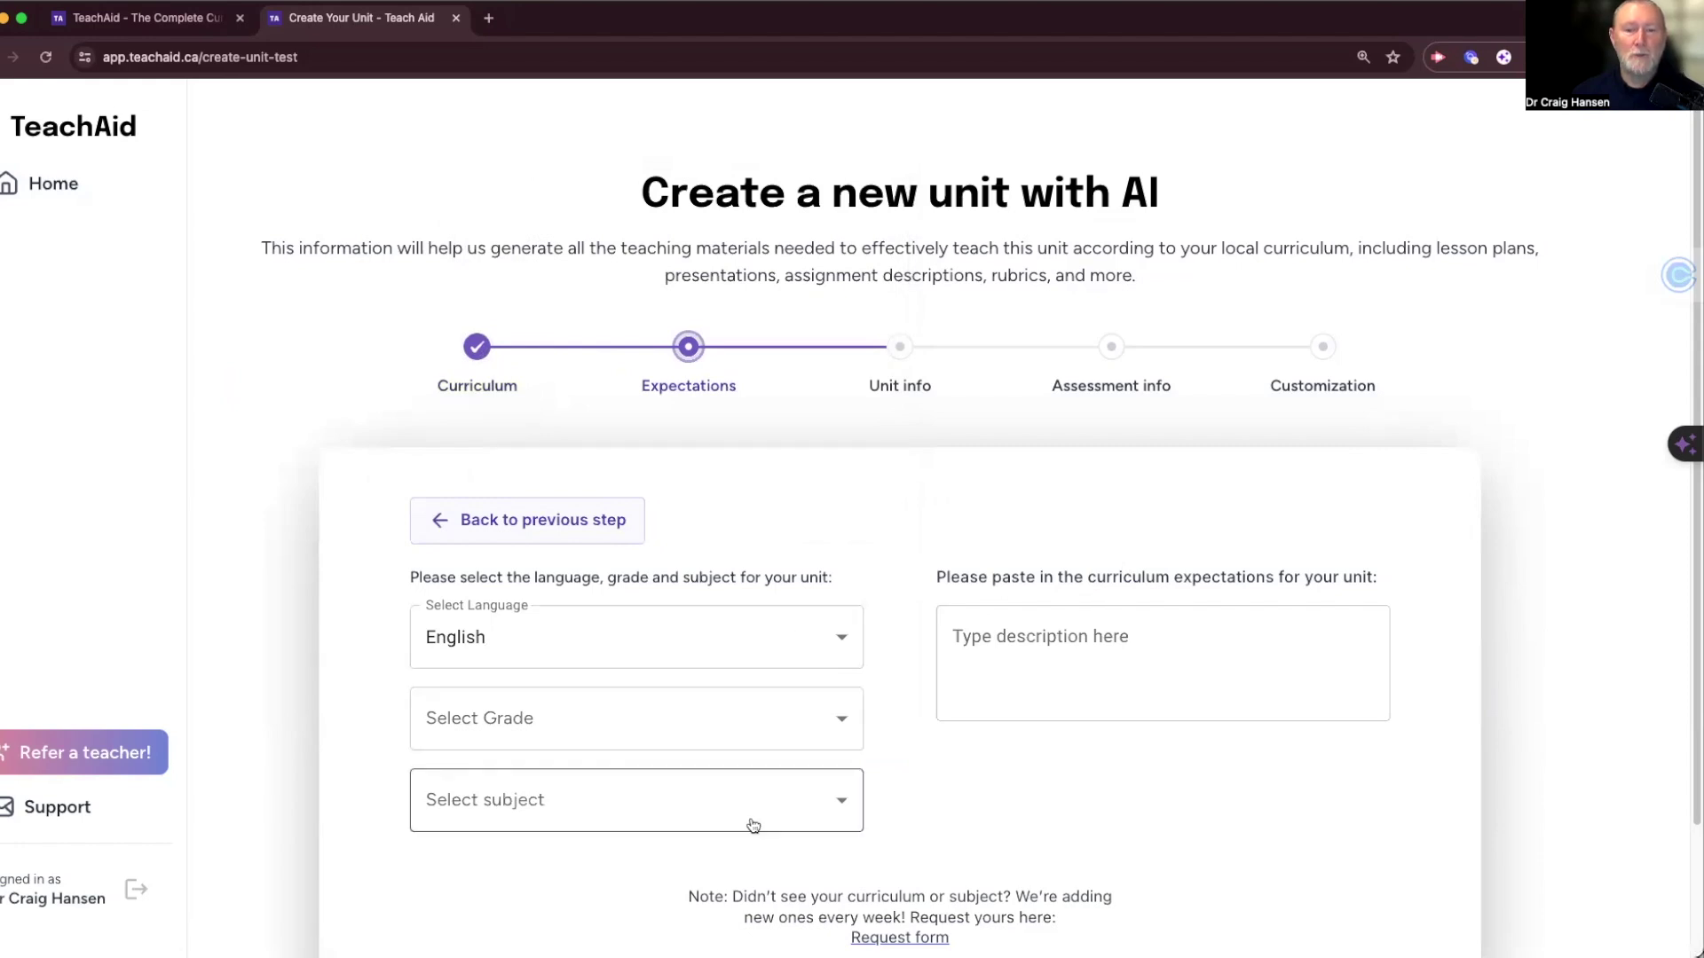
left_click(953, 634)
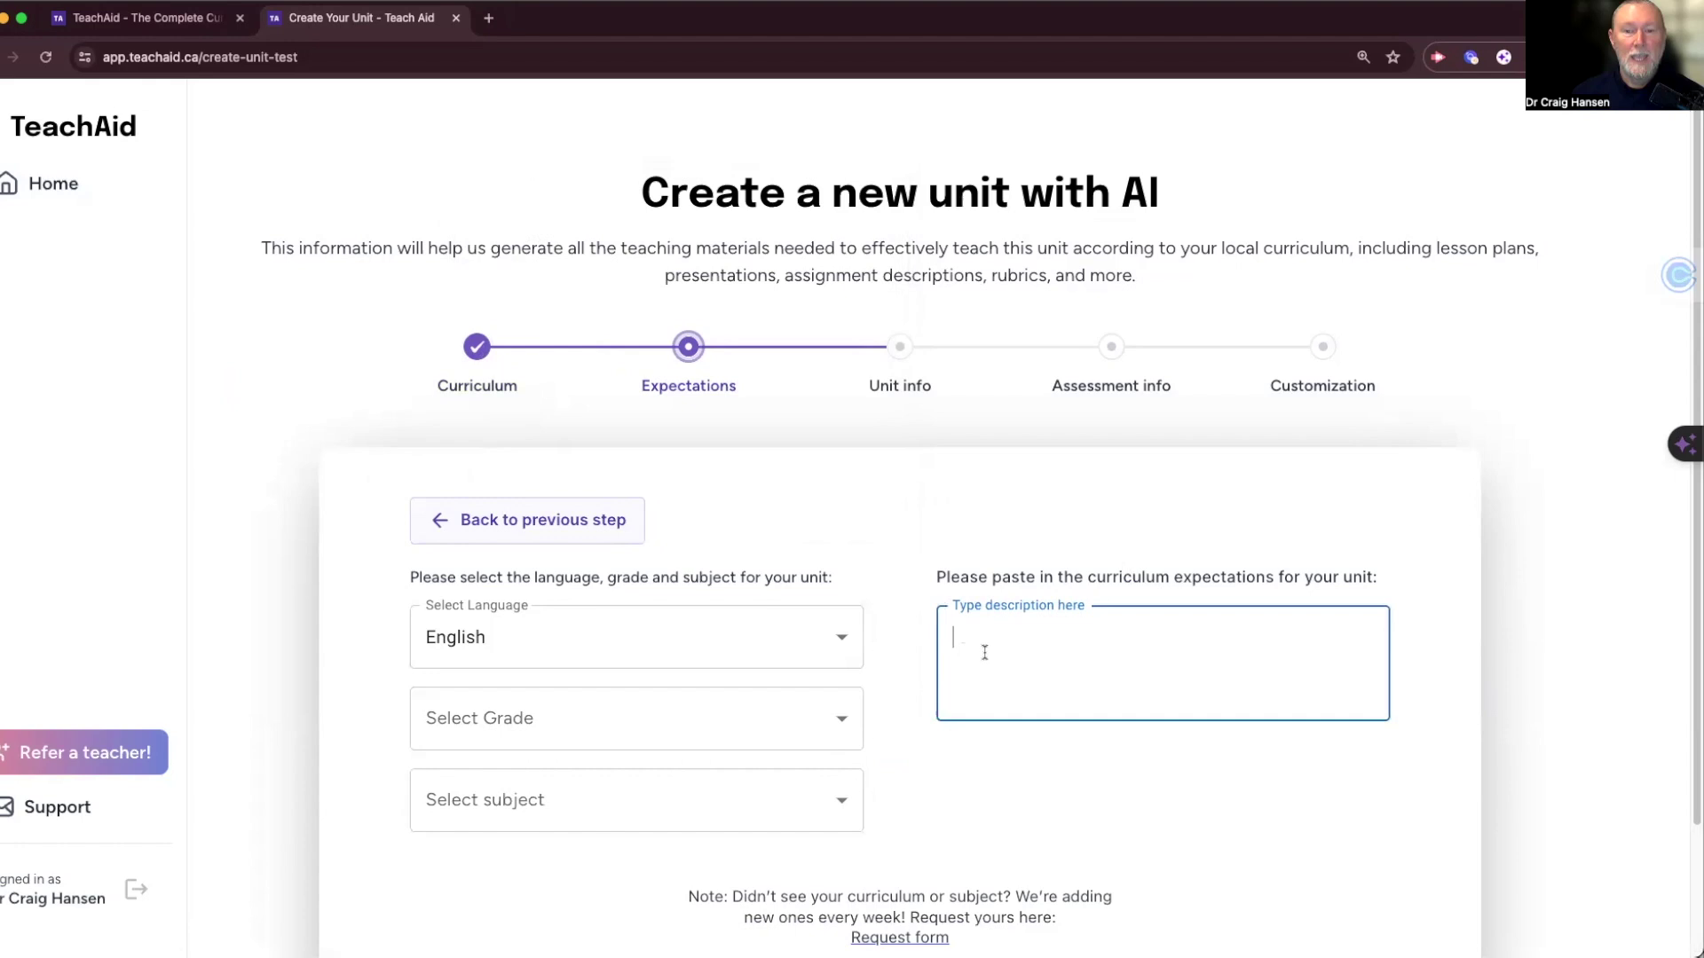
left_click(598, 532)
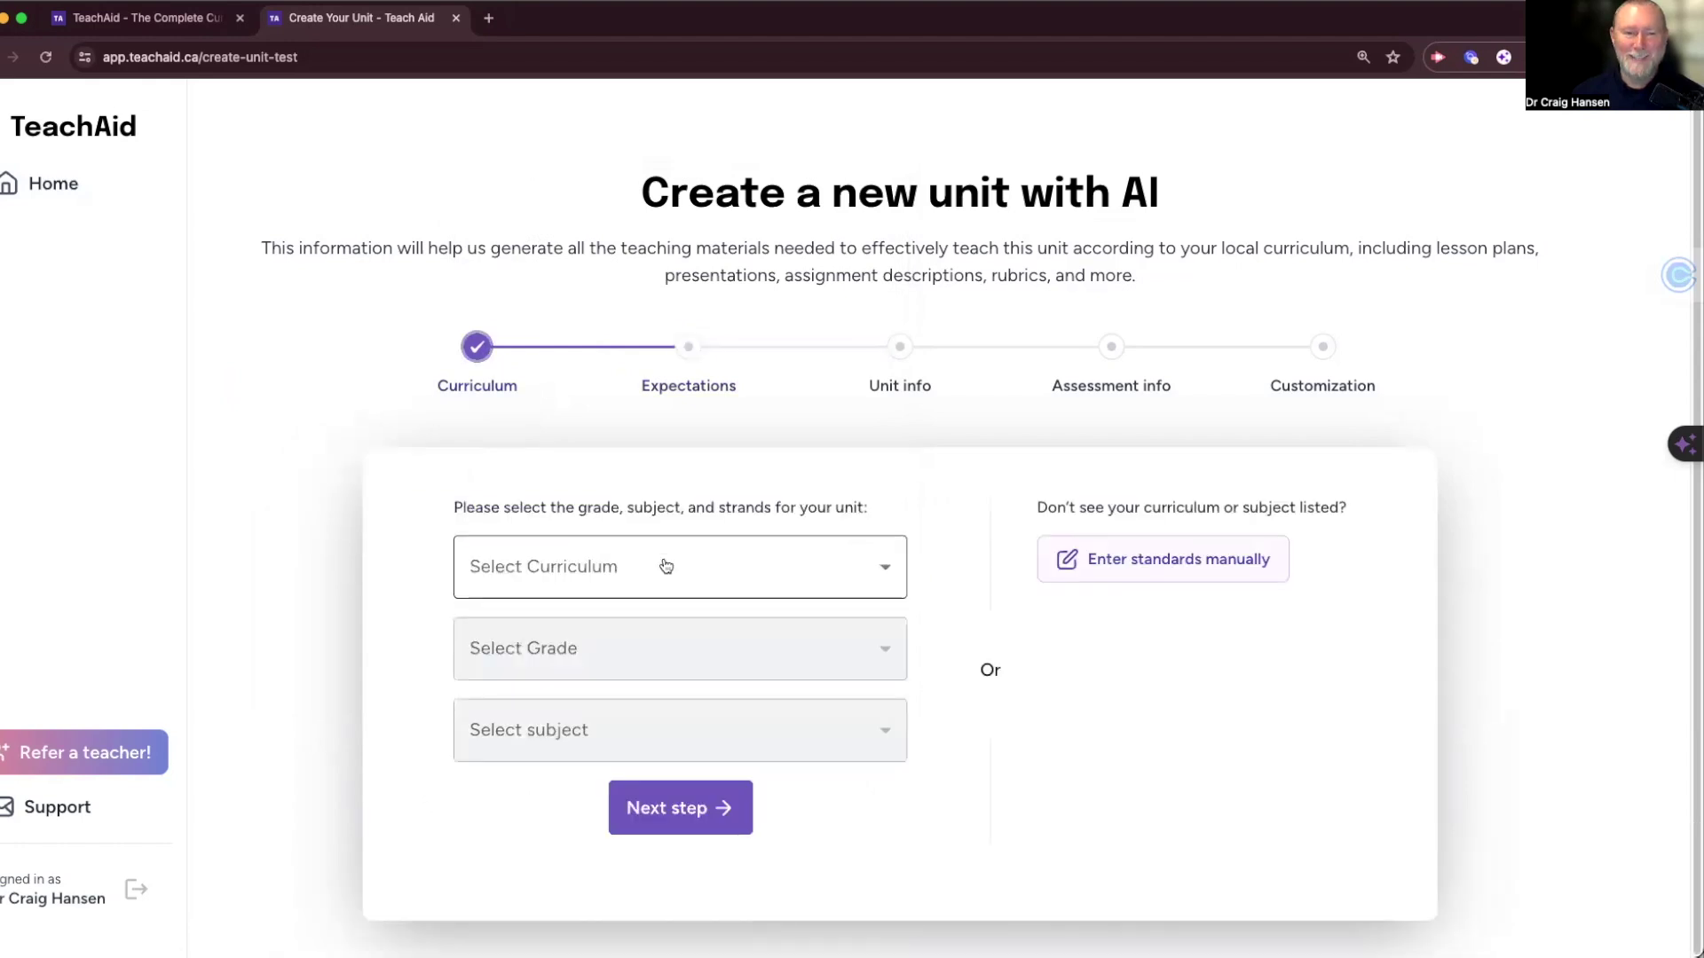
Choose the New Zealand curriculum, Grade 5, and Science as the subject
left_click(700, 578)
scroll(694, 635, "down", 5)
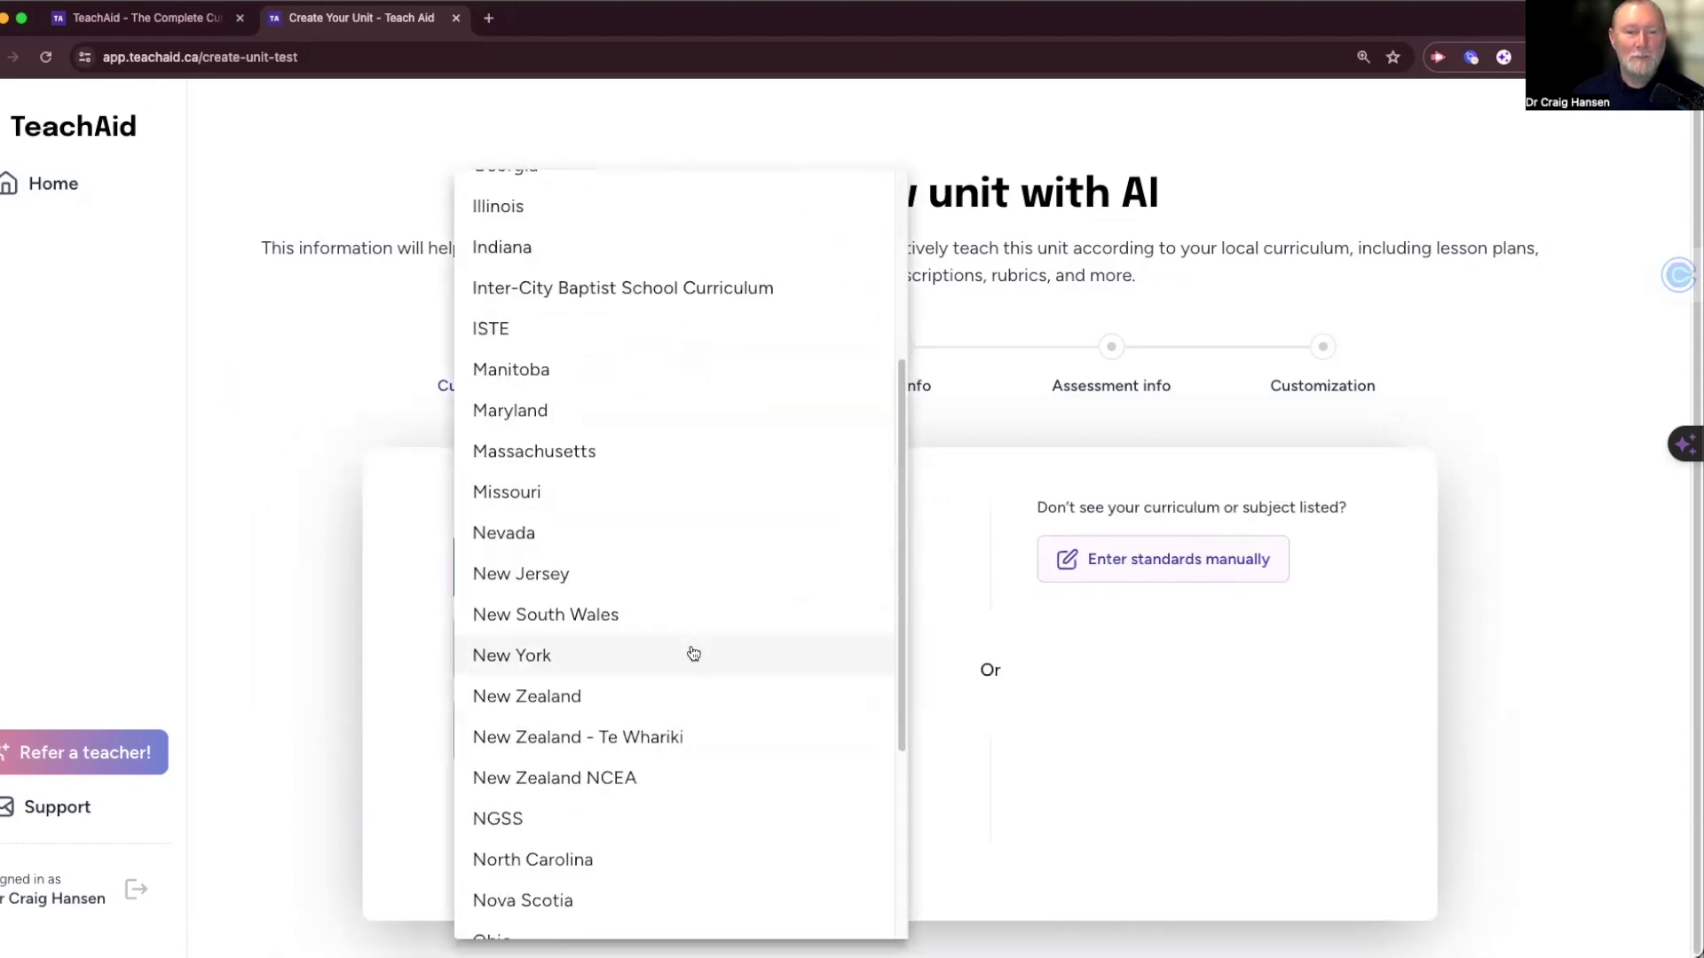
left_click(659, 699)
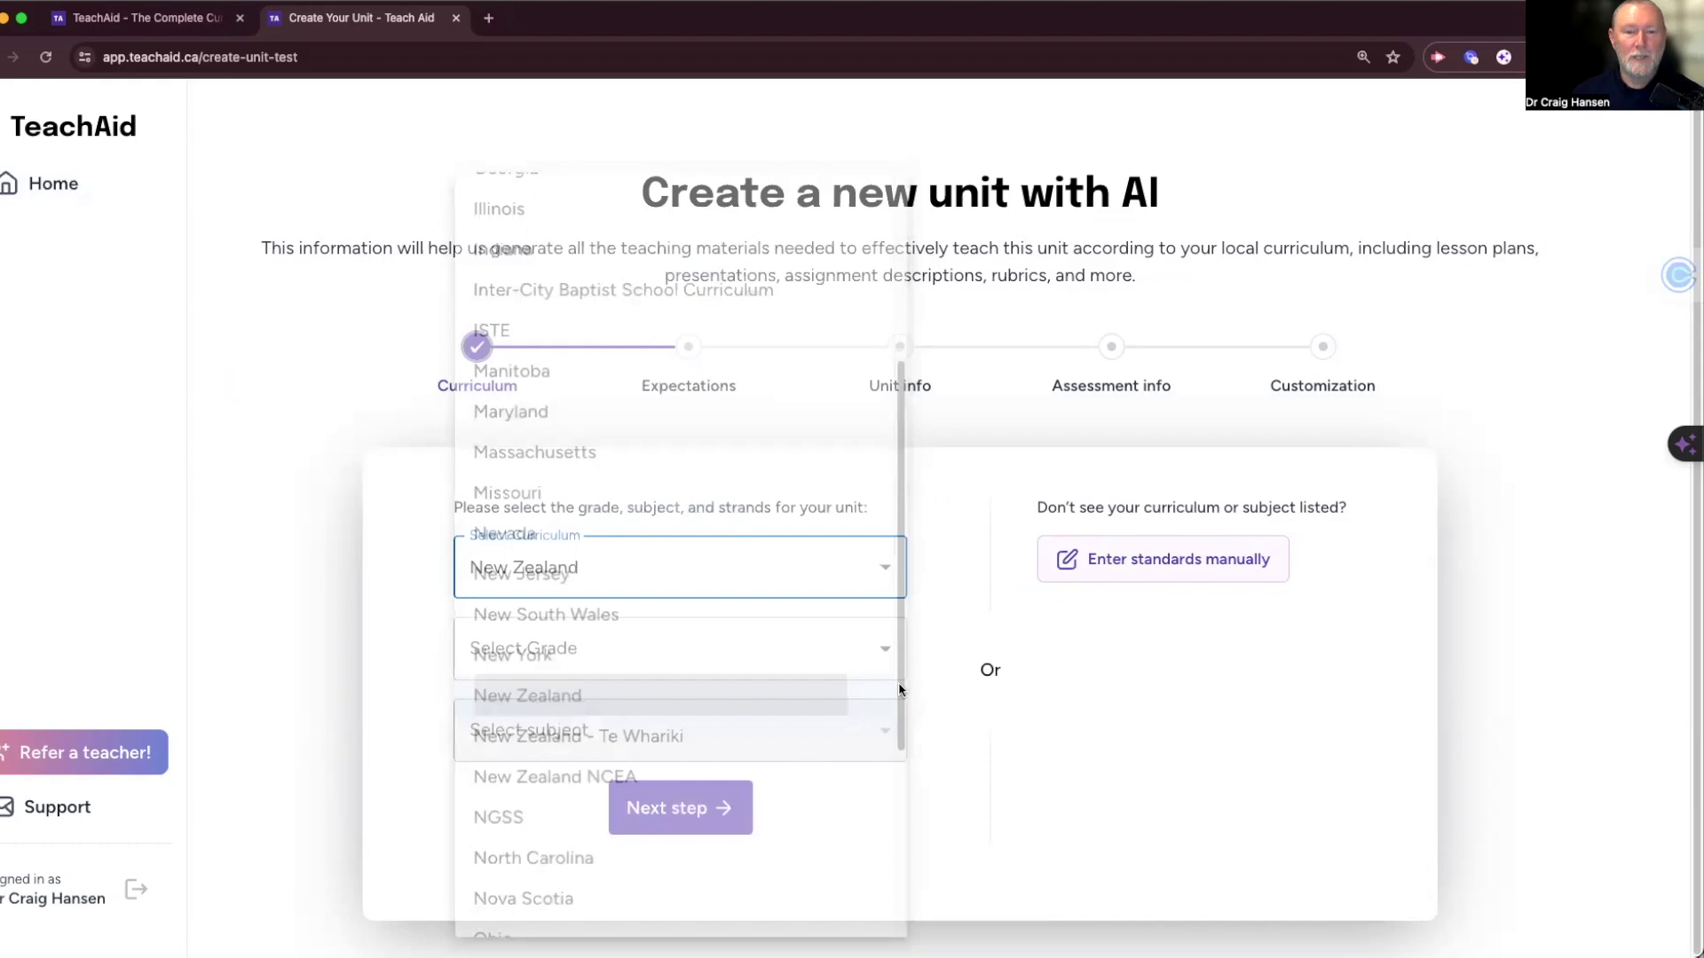
left_click(884, 647)
left_click(647, 790)
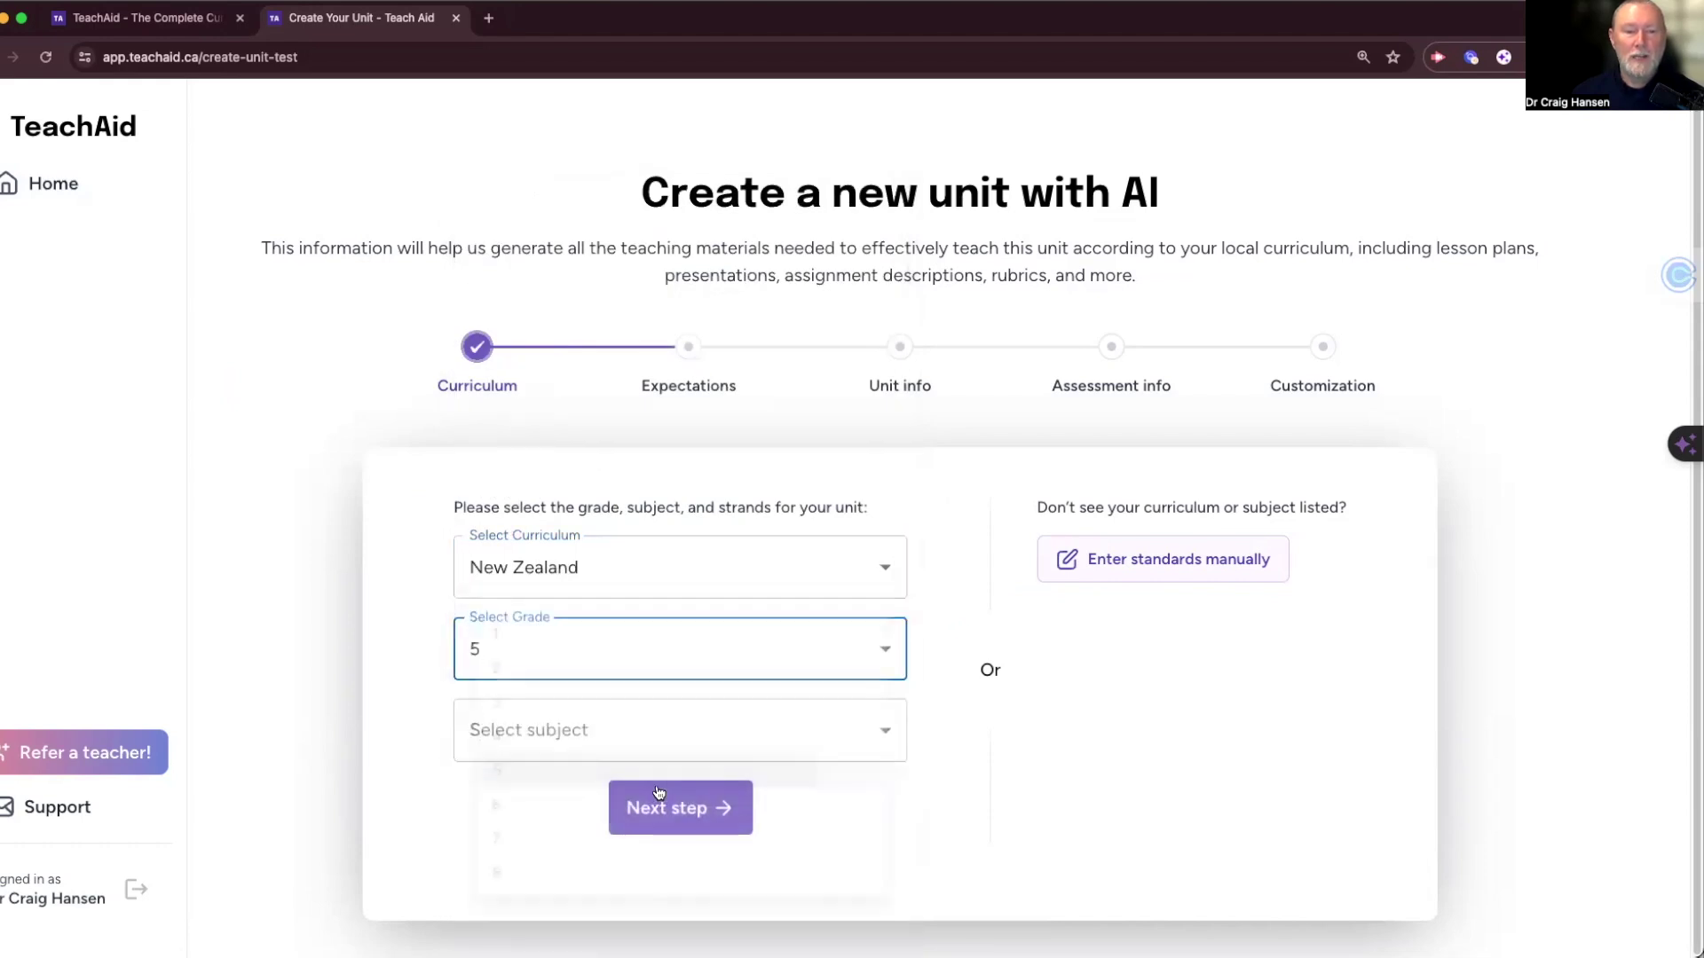
left_click(674, 741)
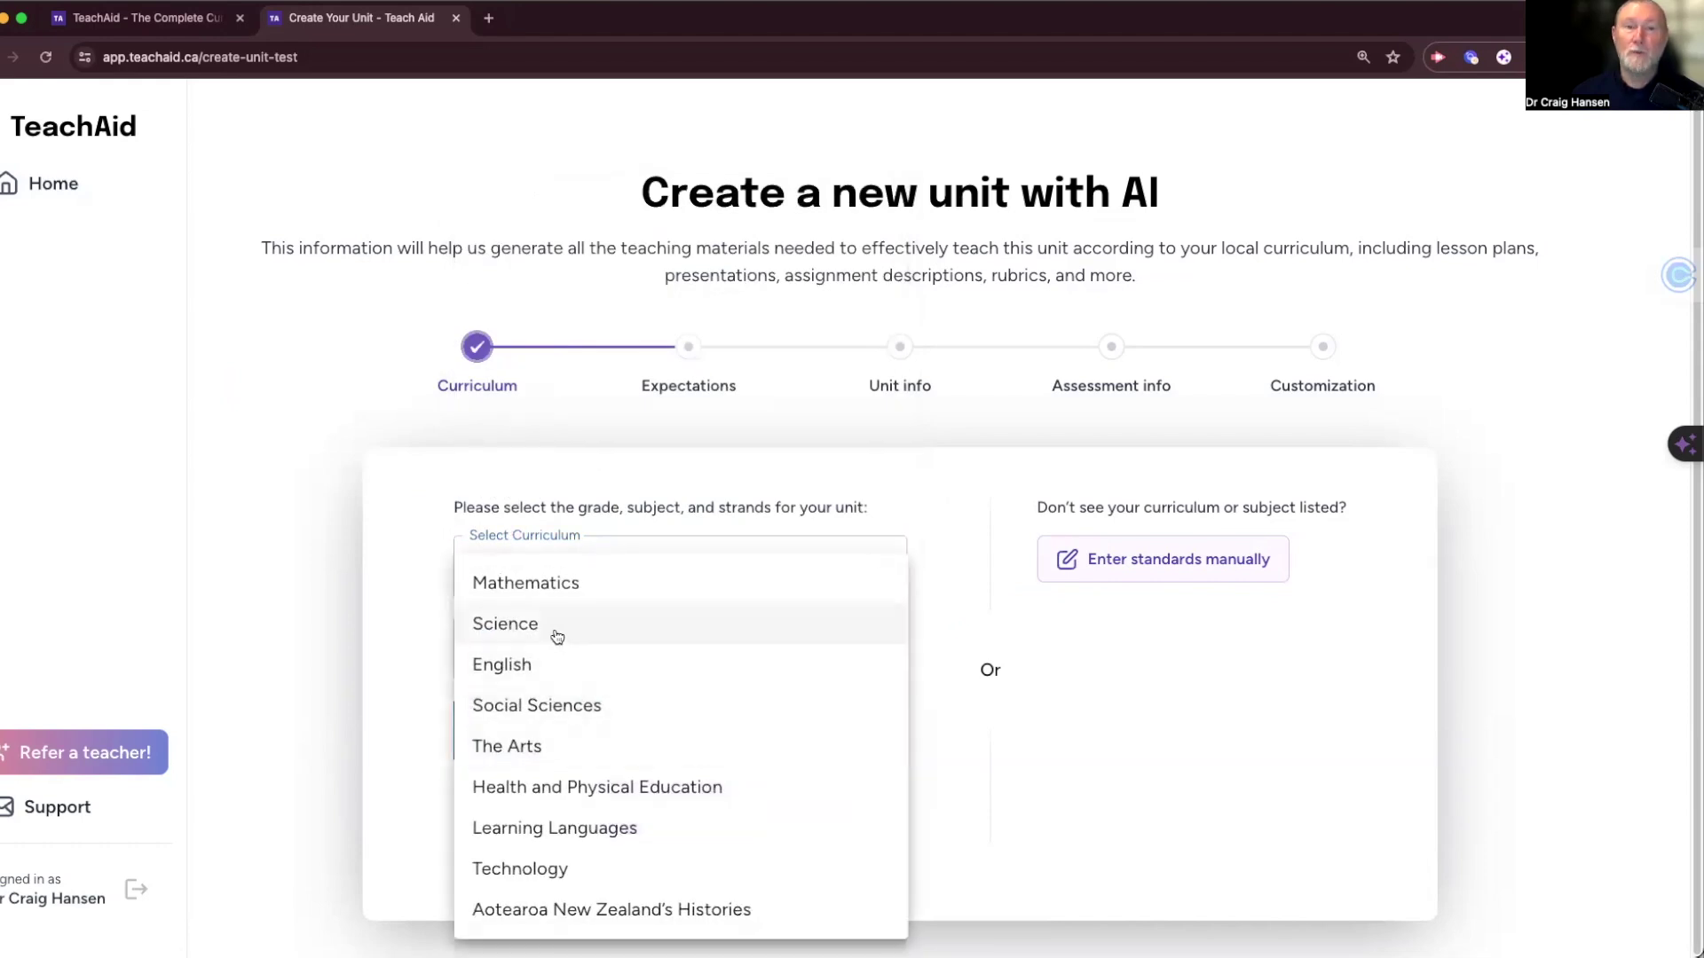
left_click(557, 635)
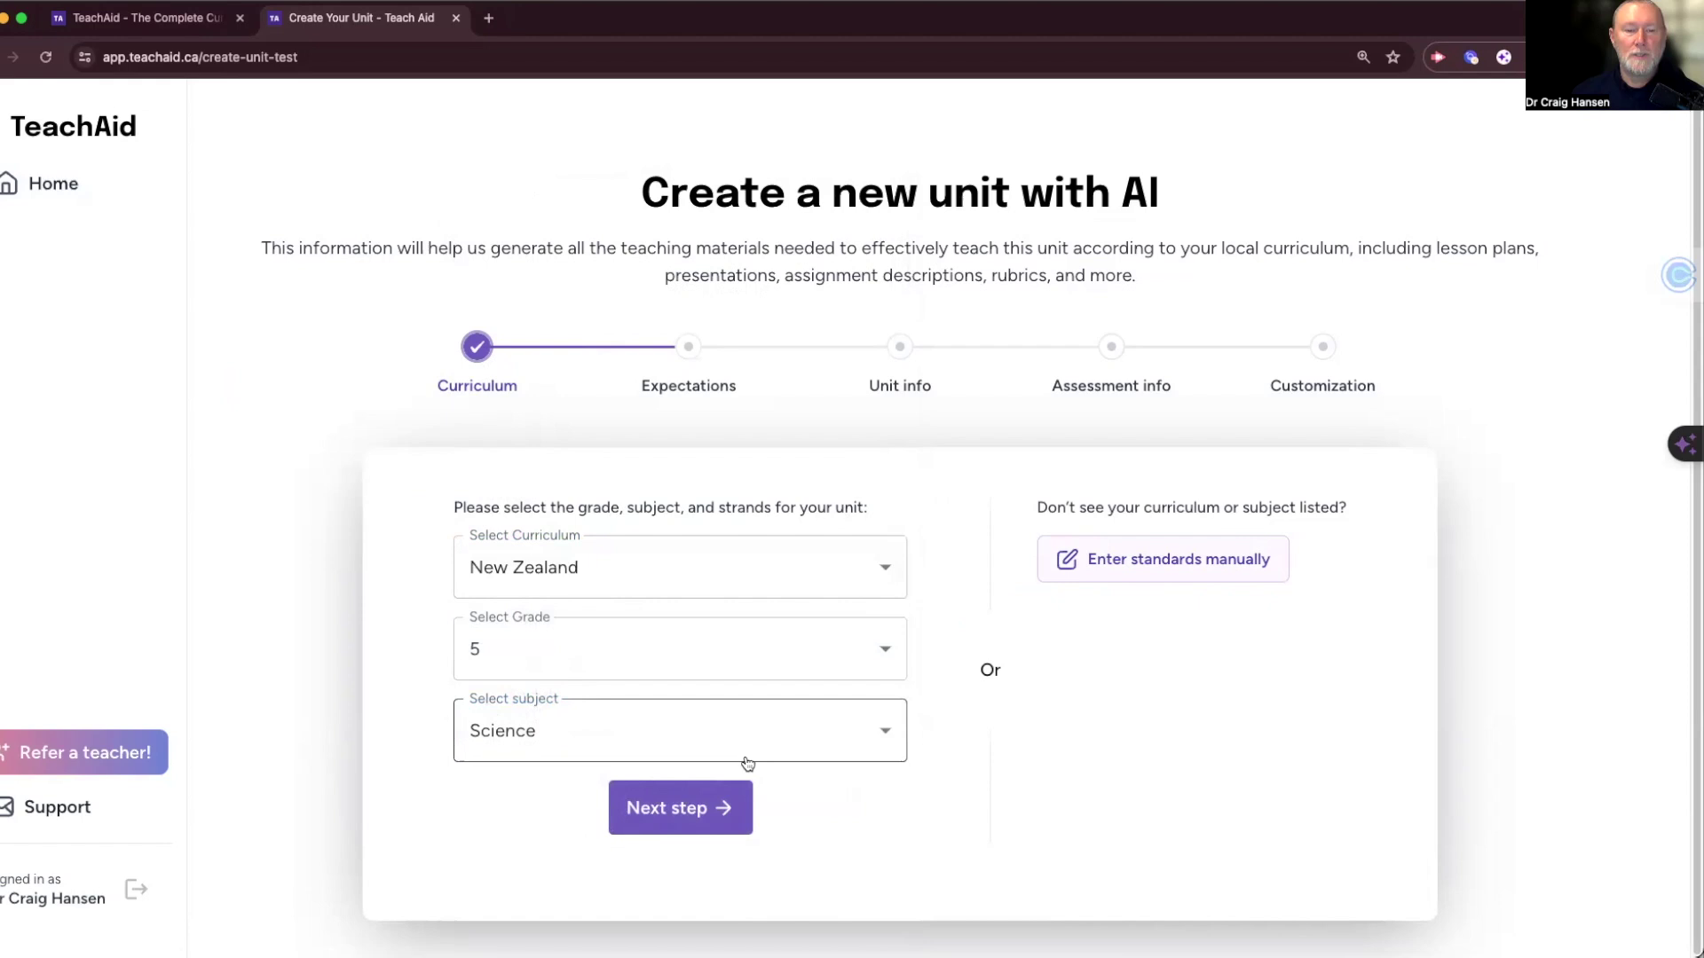
Select the Planet Earth and beyond strand plus Earth systems overall and specific expectations
left_click(717, 818)
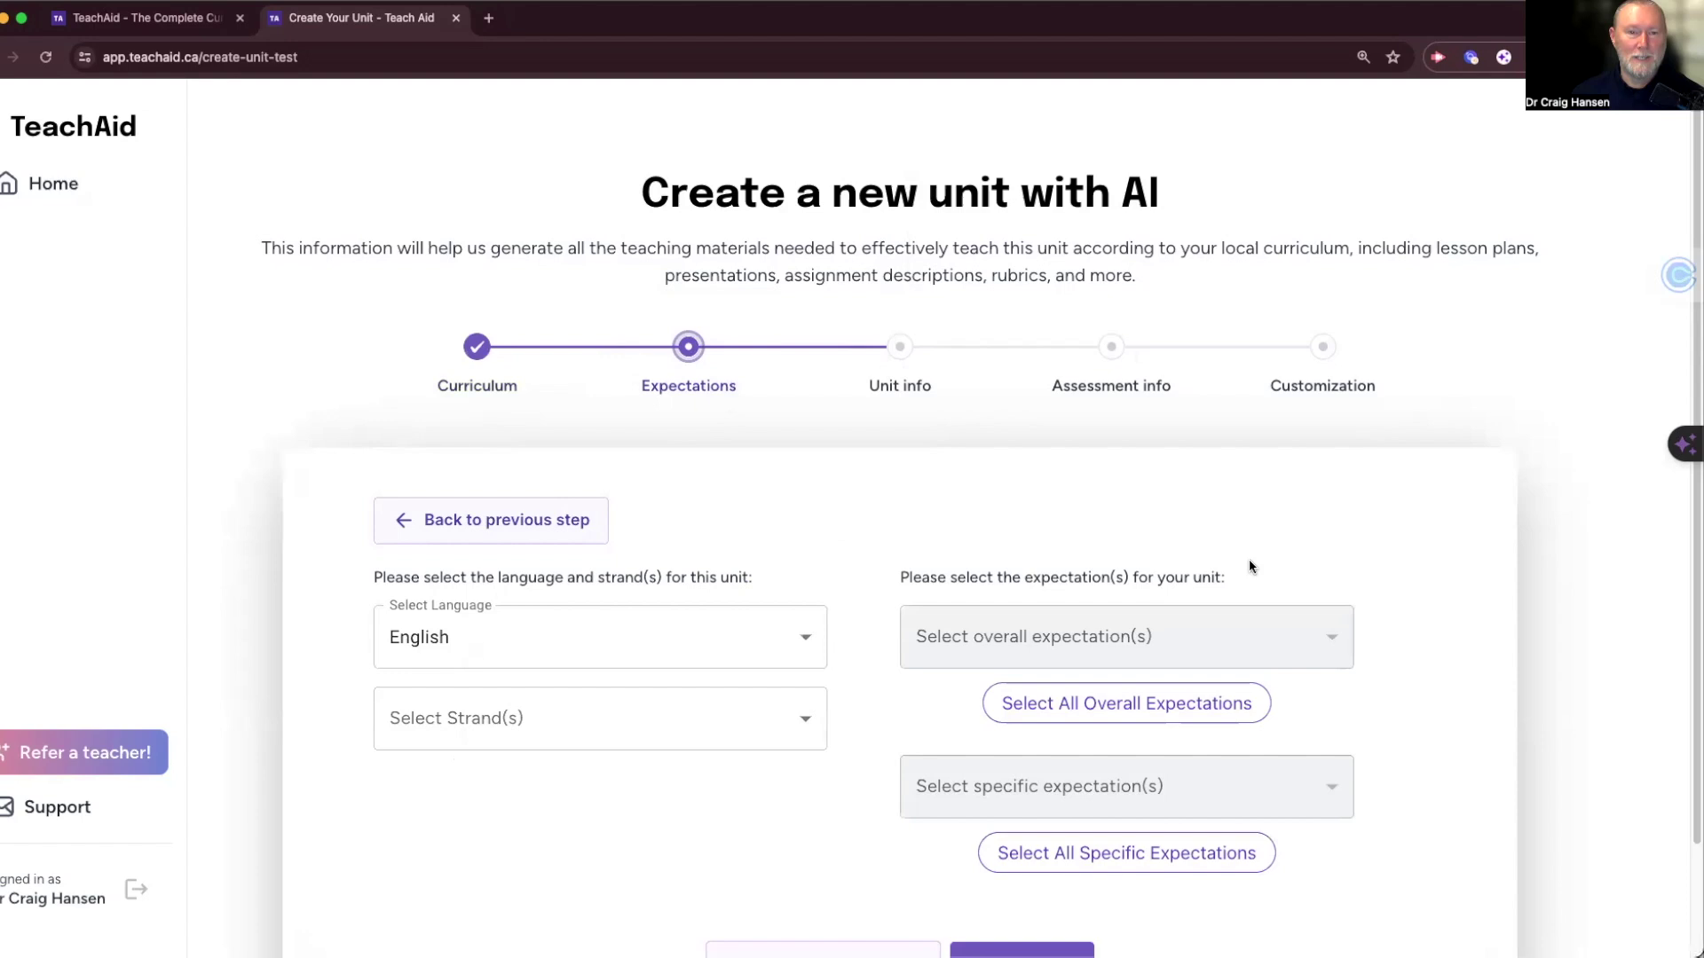
left_click(635, 725)
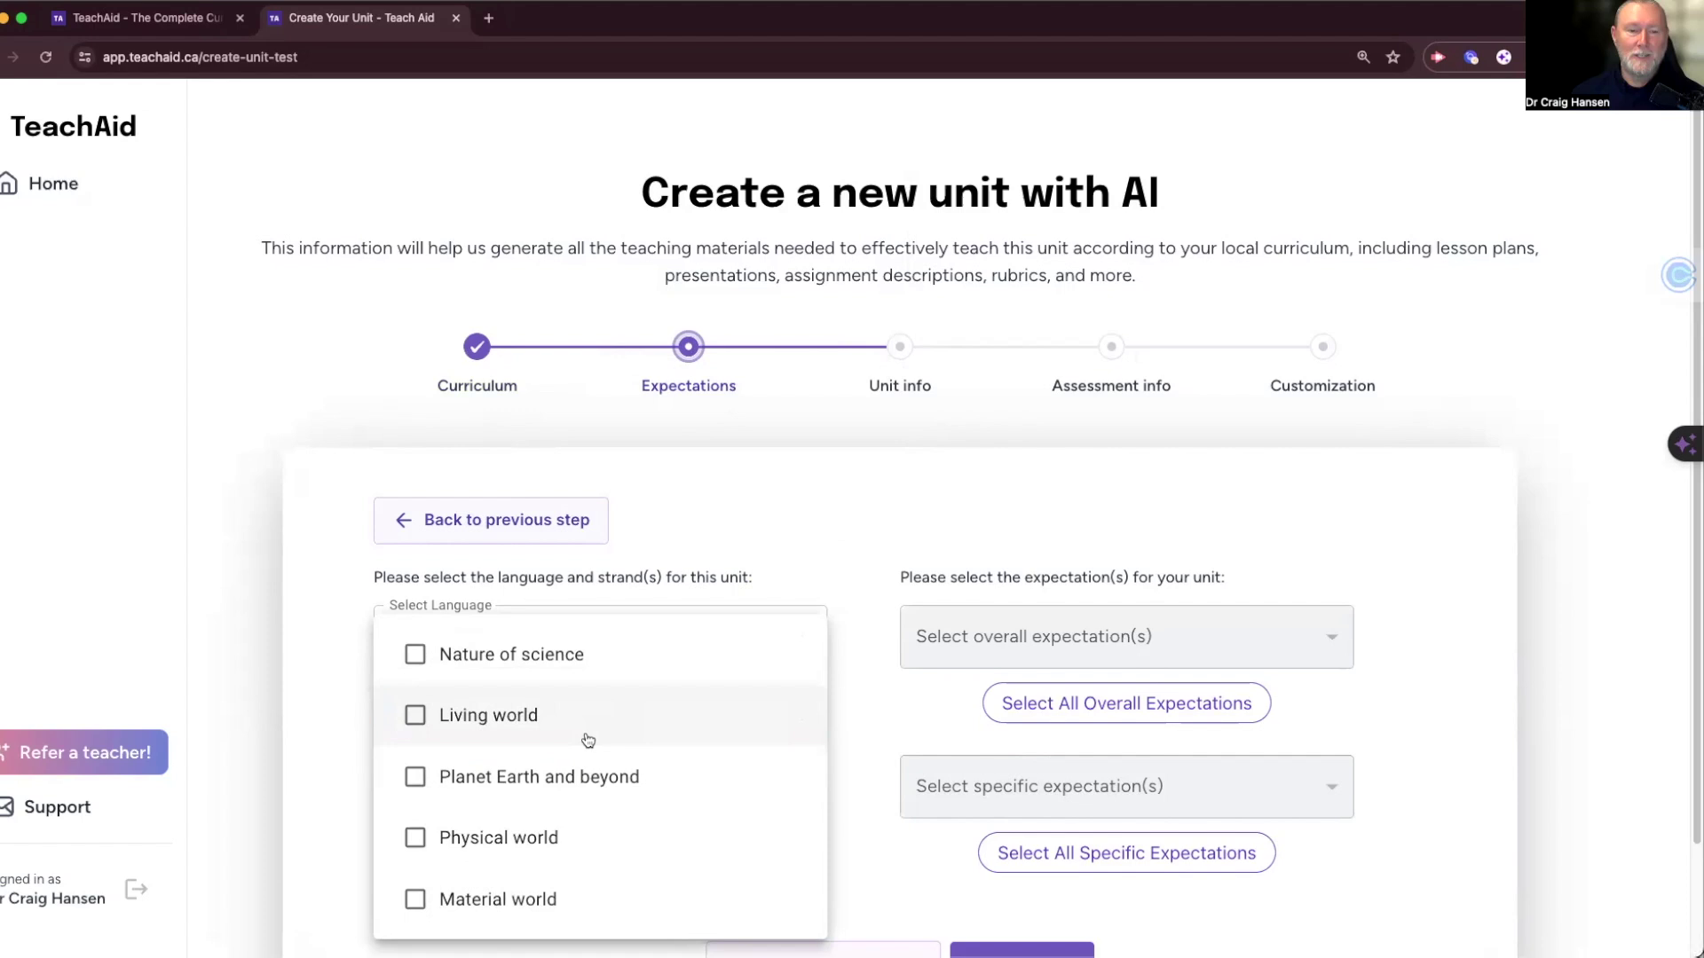
left_click(609, 779)
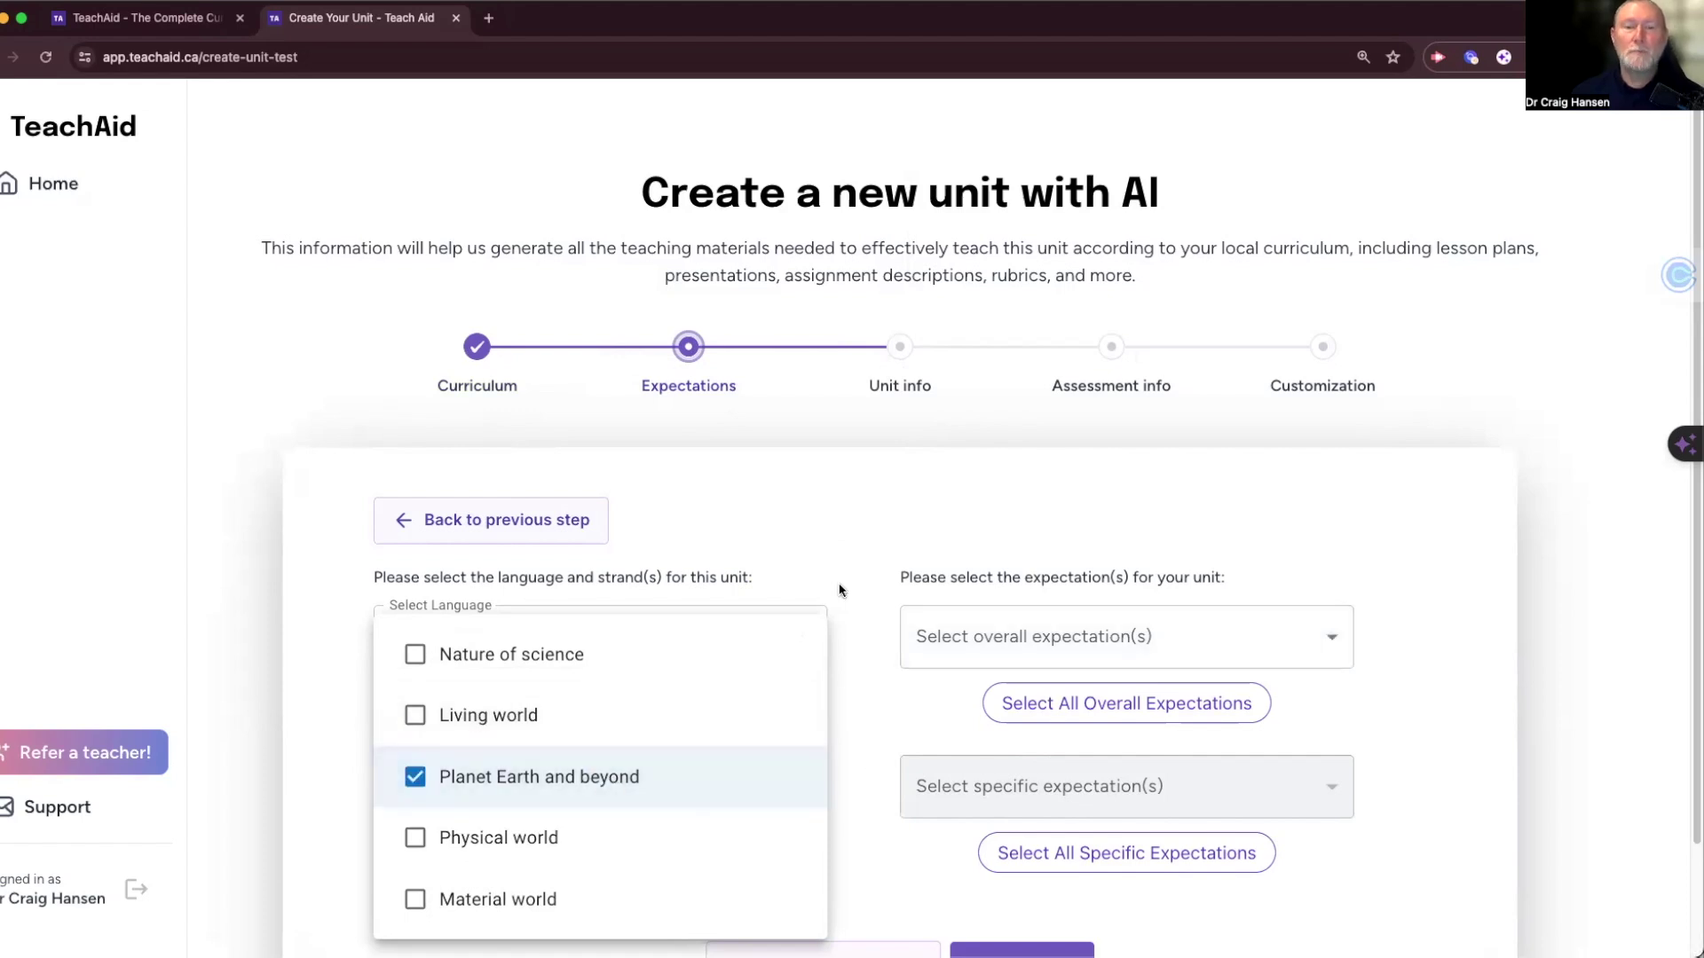
left_click(927, 636)
left_click(935, 637)
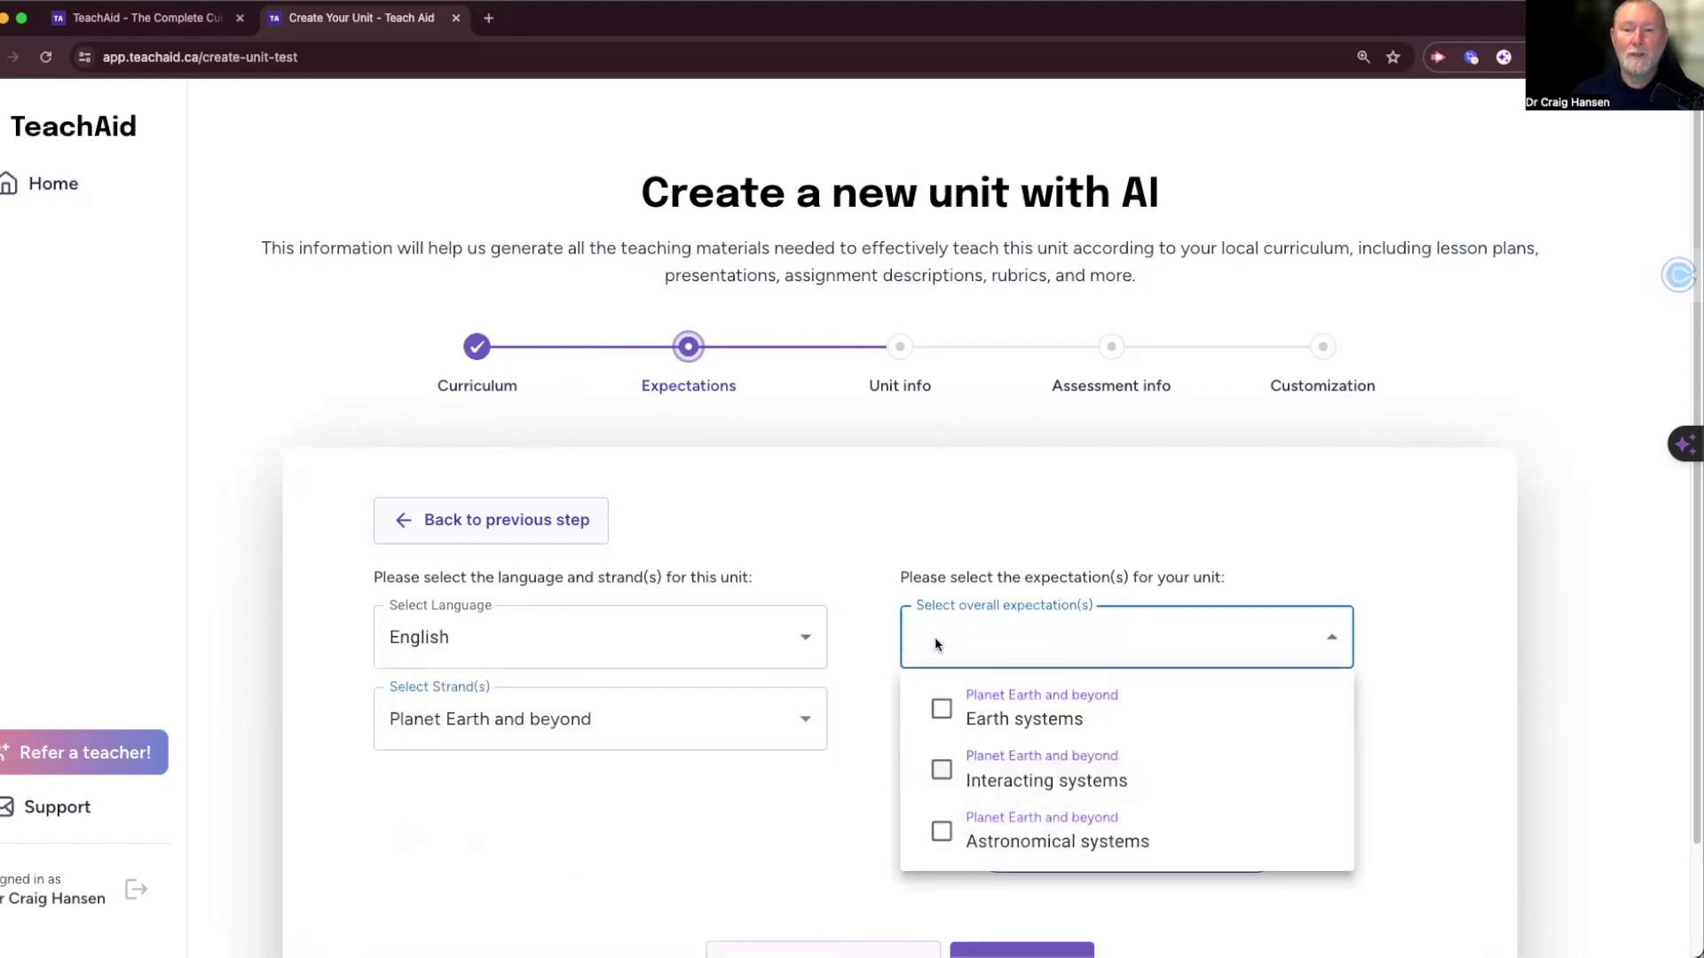
left_click(1007, 735)
left_click(1054, 479)
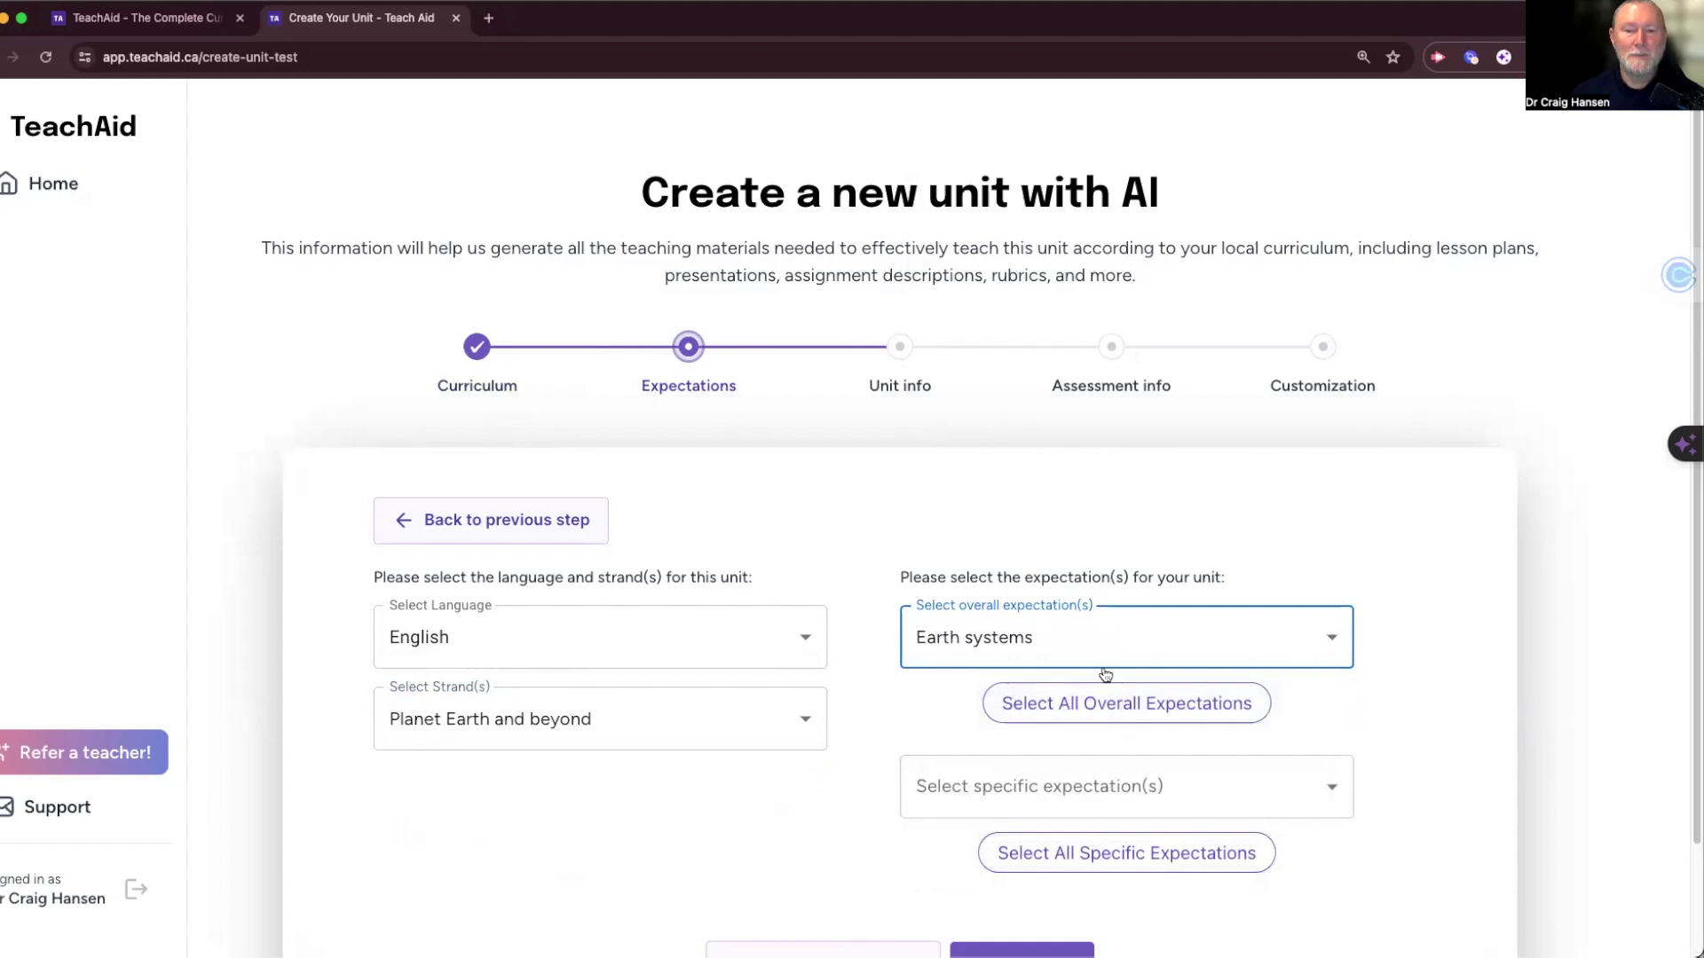
scroll(1105, 674, "down", 3)
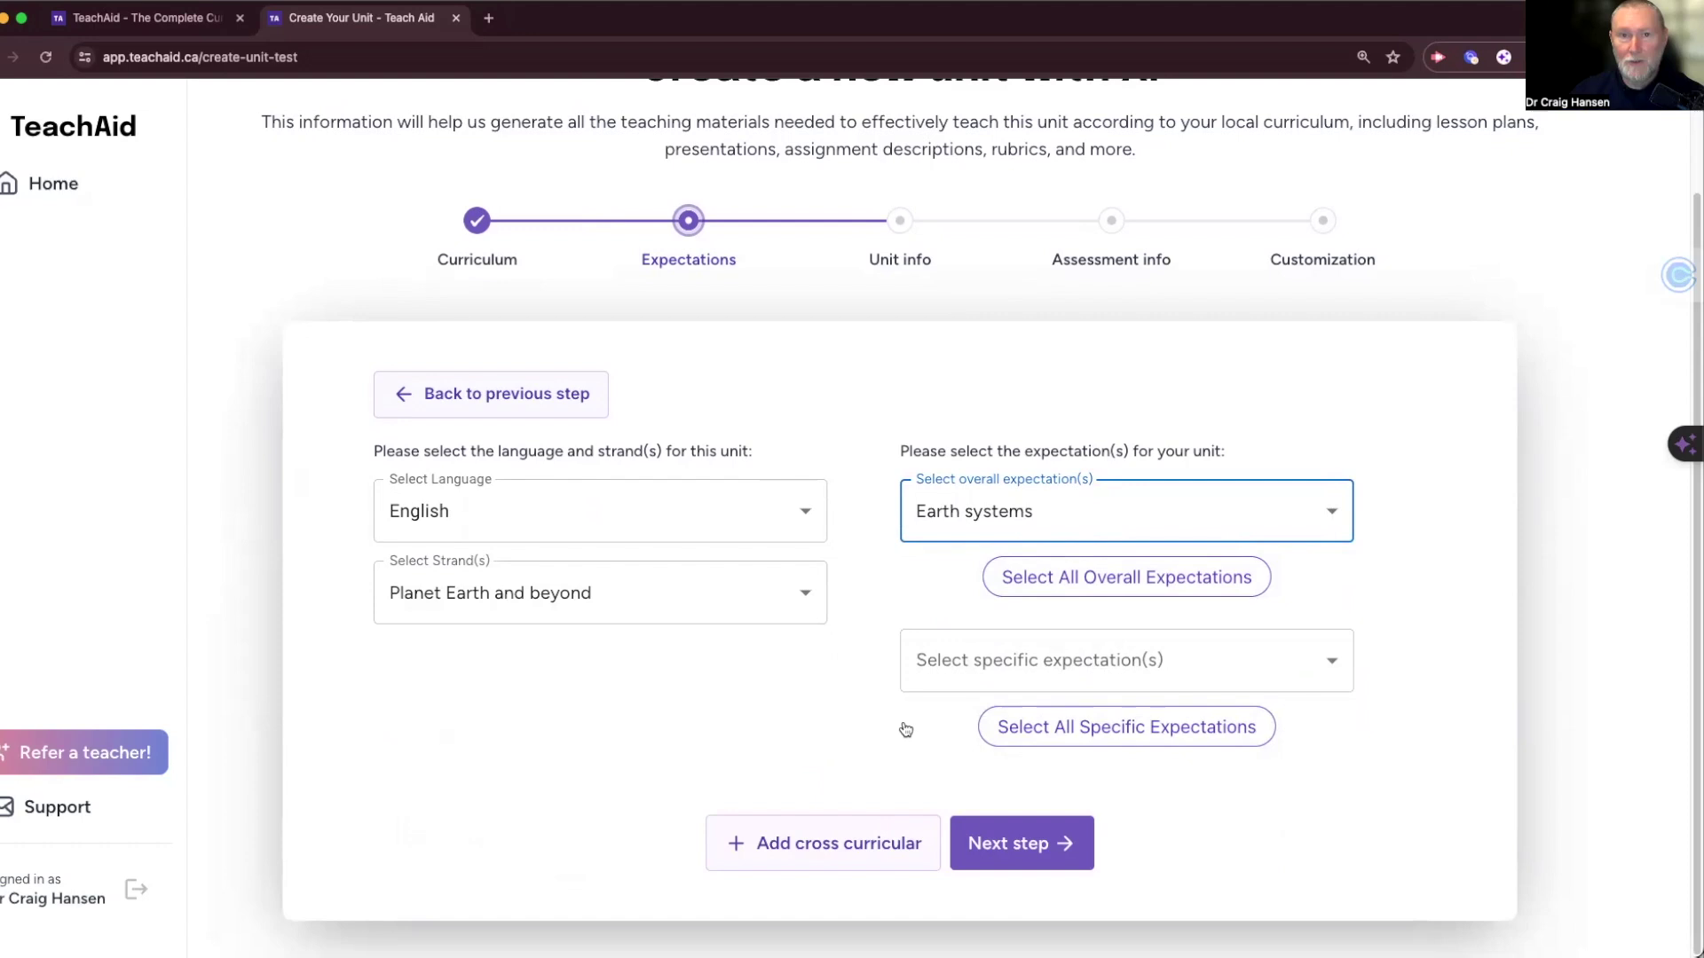
left_click(1107, 667)
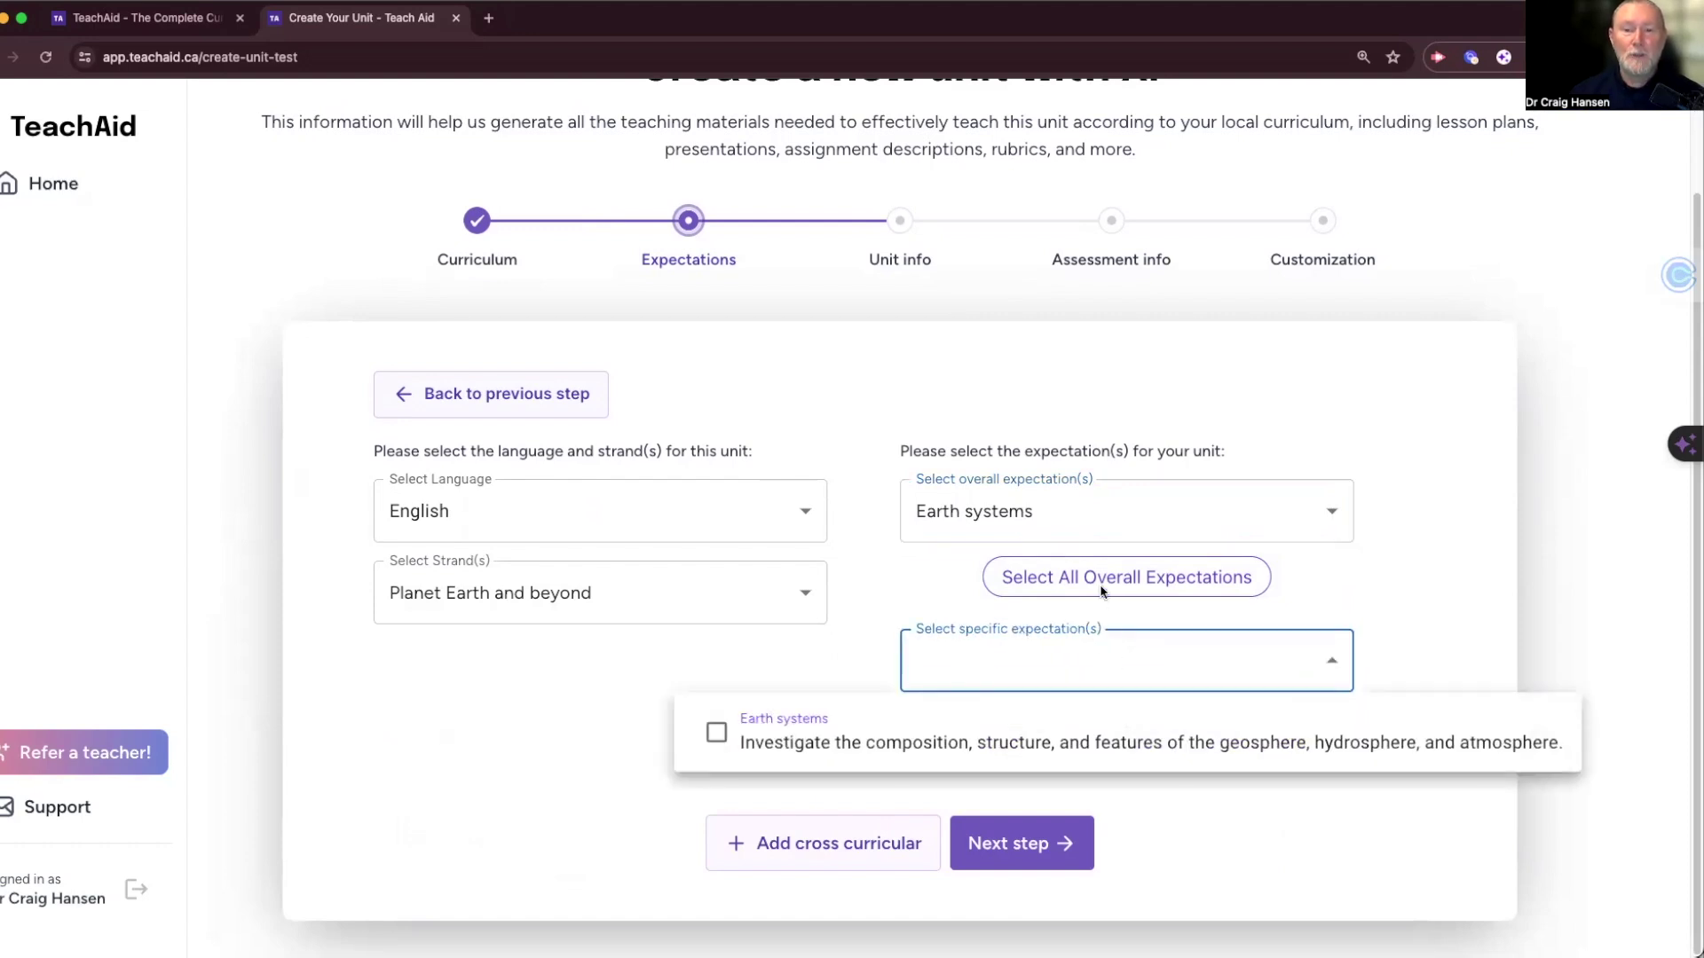
left_click(1109, 736)
left_click(1033, 848)
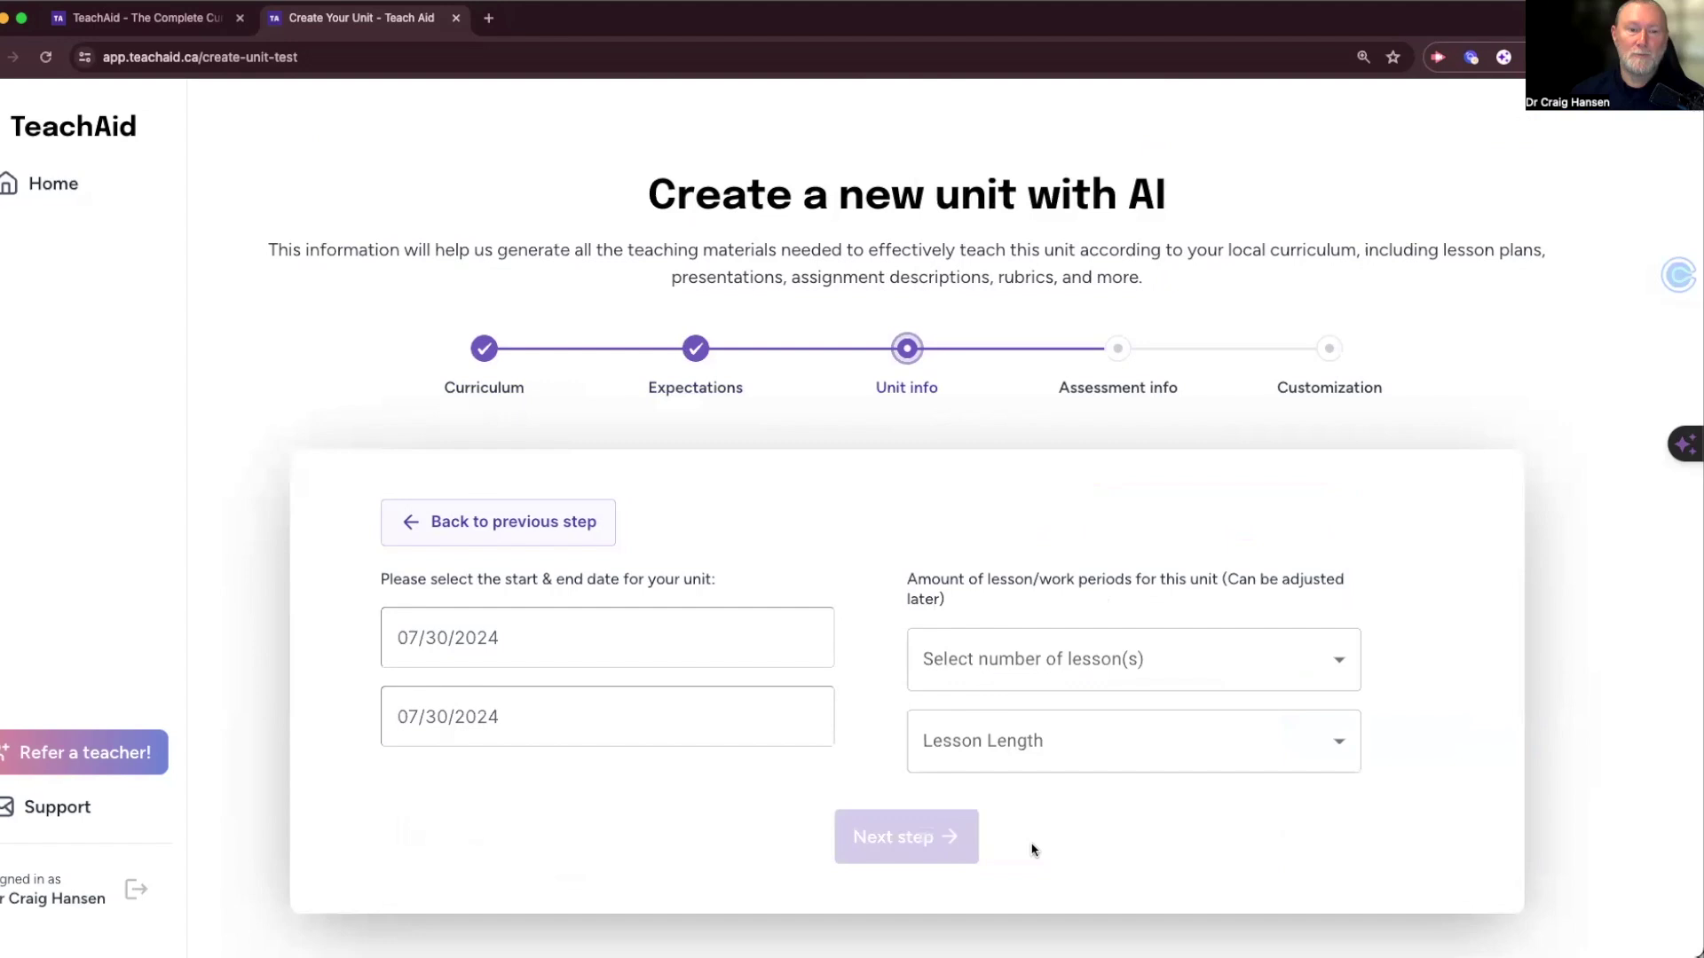
Set the unit end date to 08/30/2024 and plan 8 lessons of 50 min each
left_click(483, 639)
left_click(511, 719)
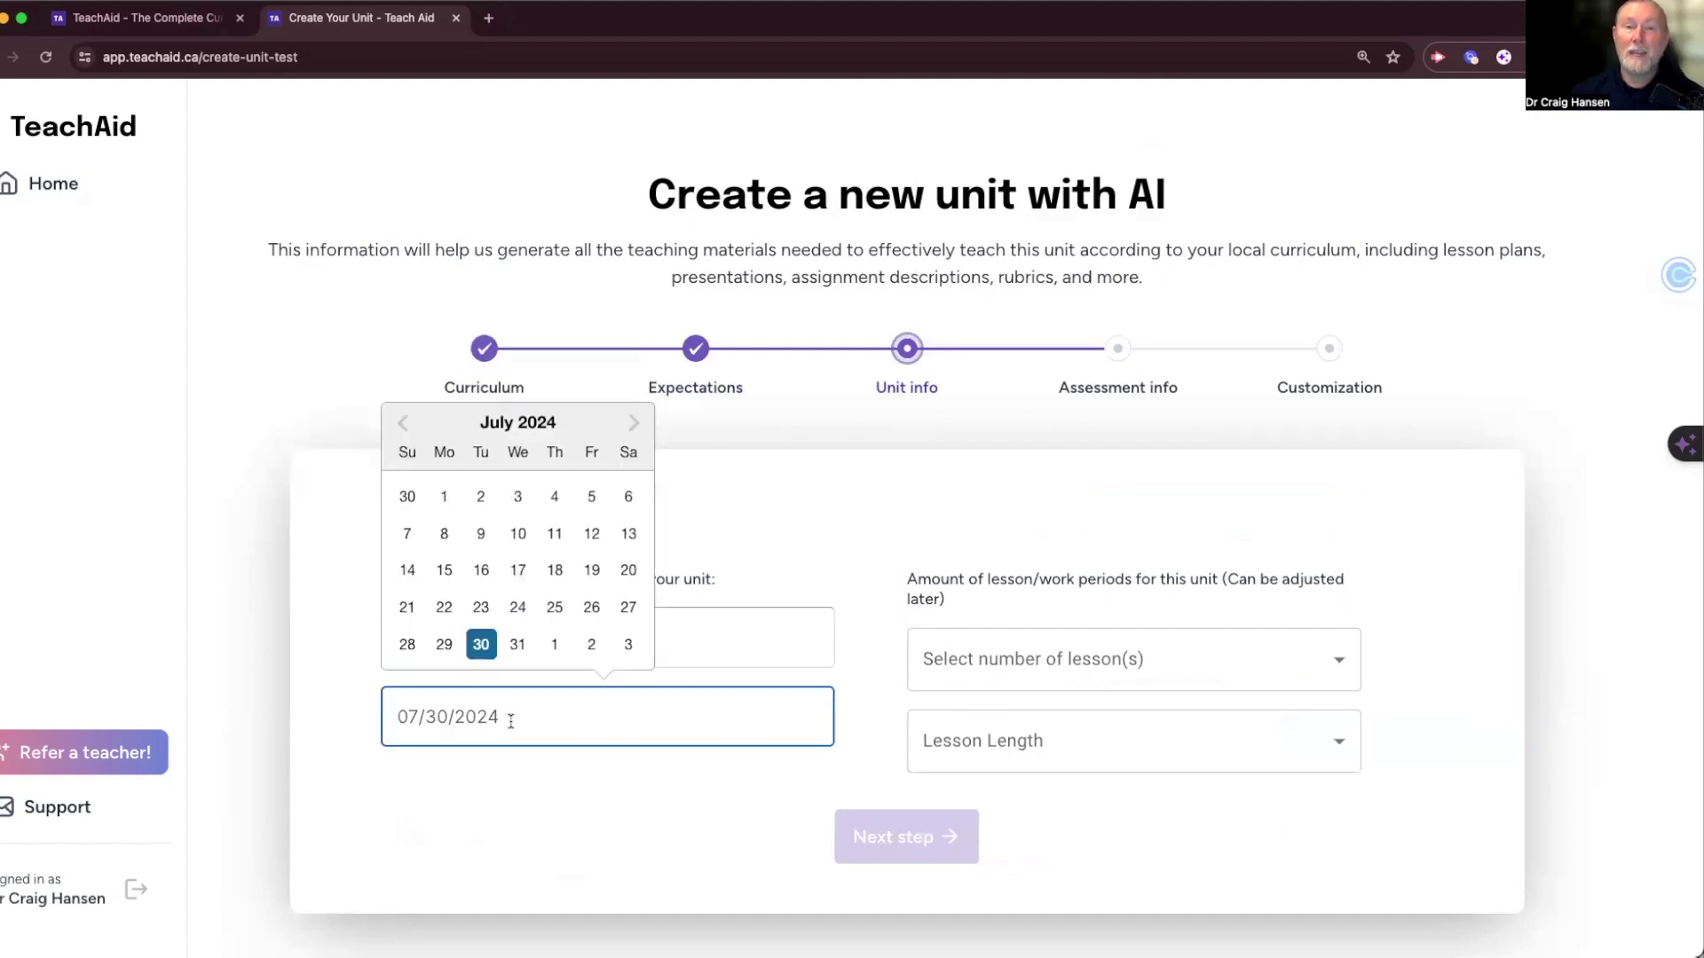
left_click(632, 423)
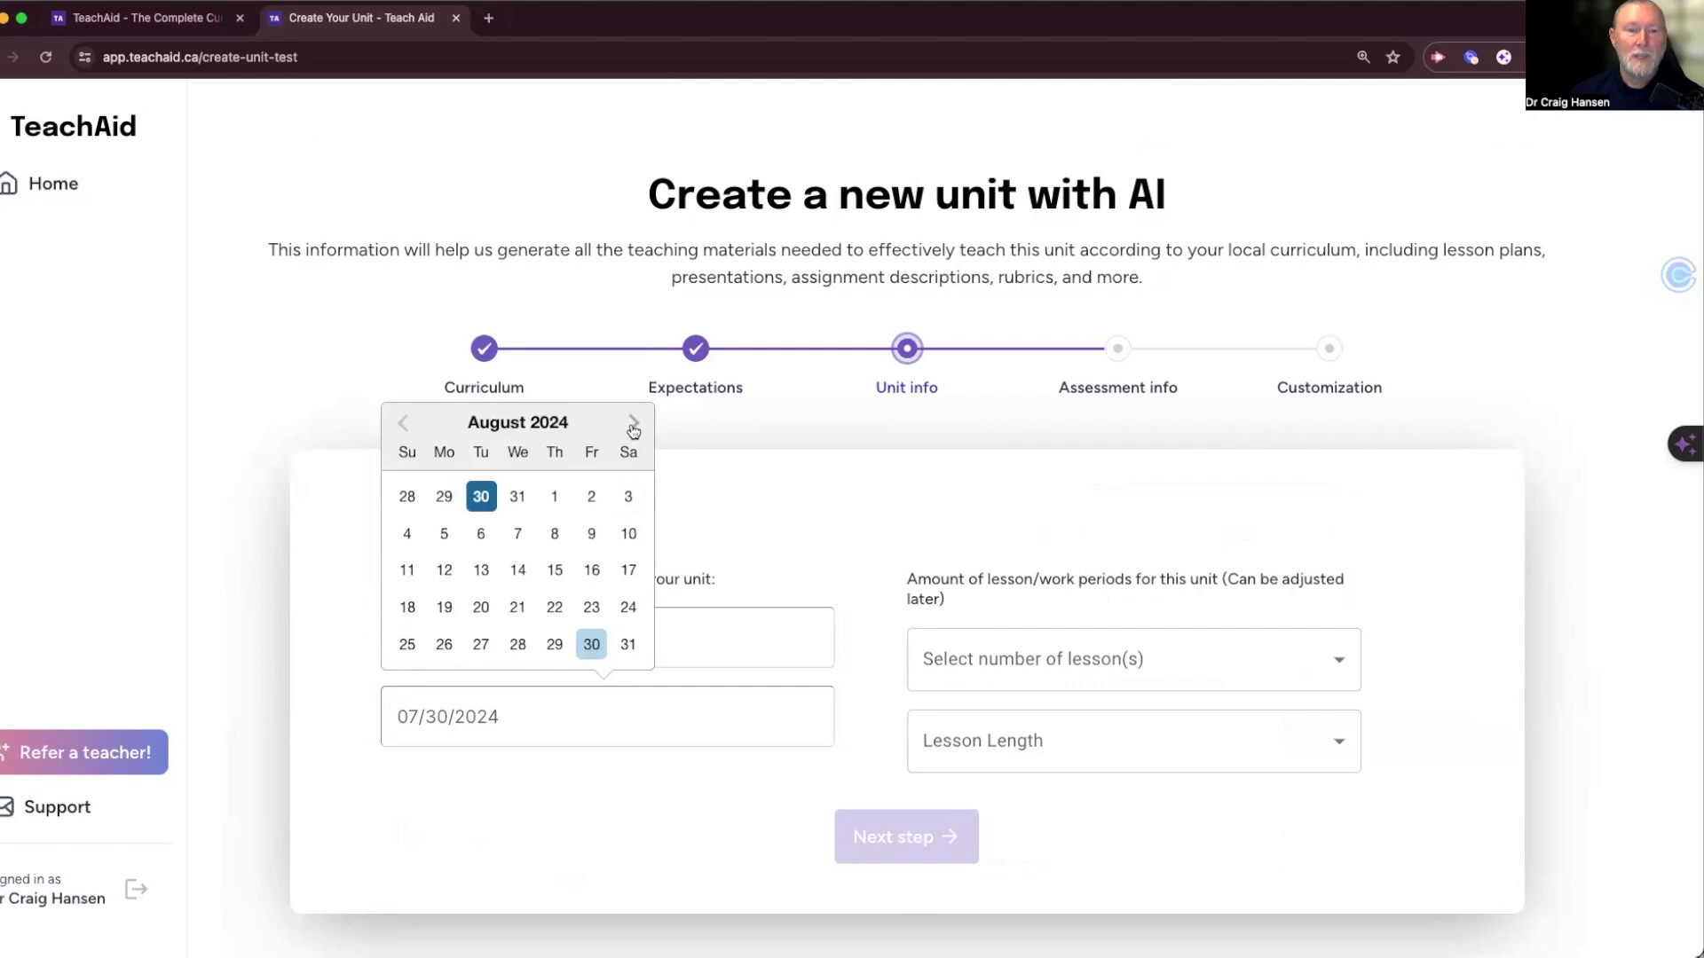
left_click(587, 645)
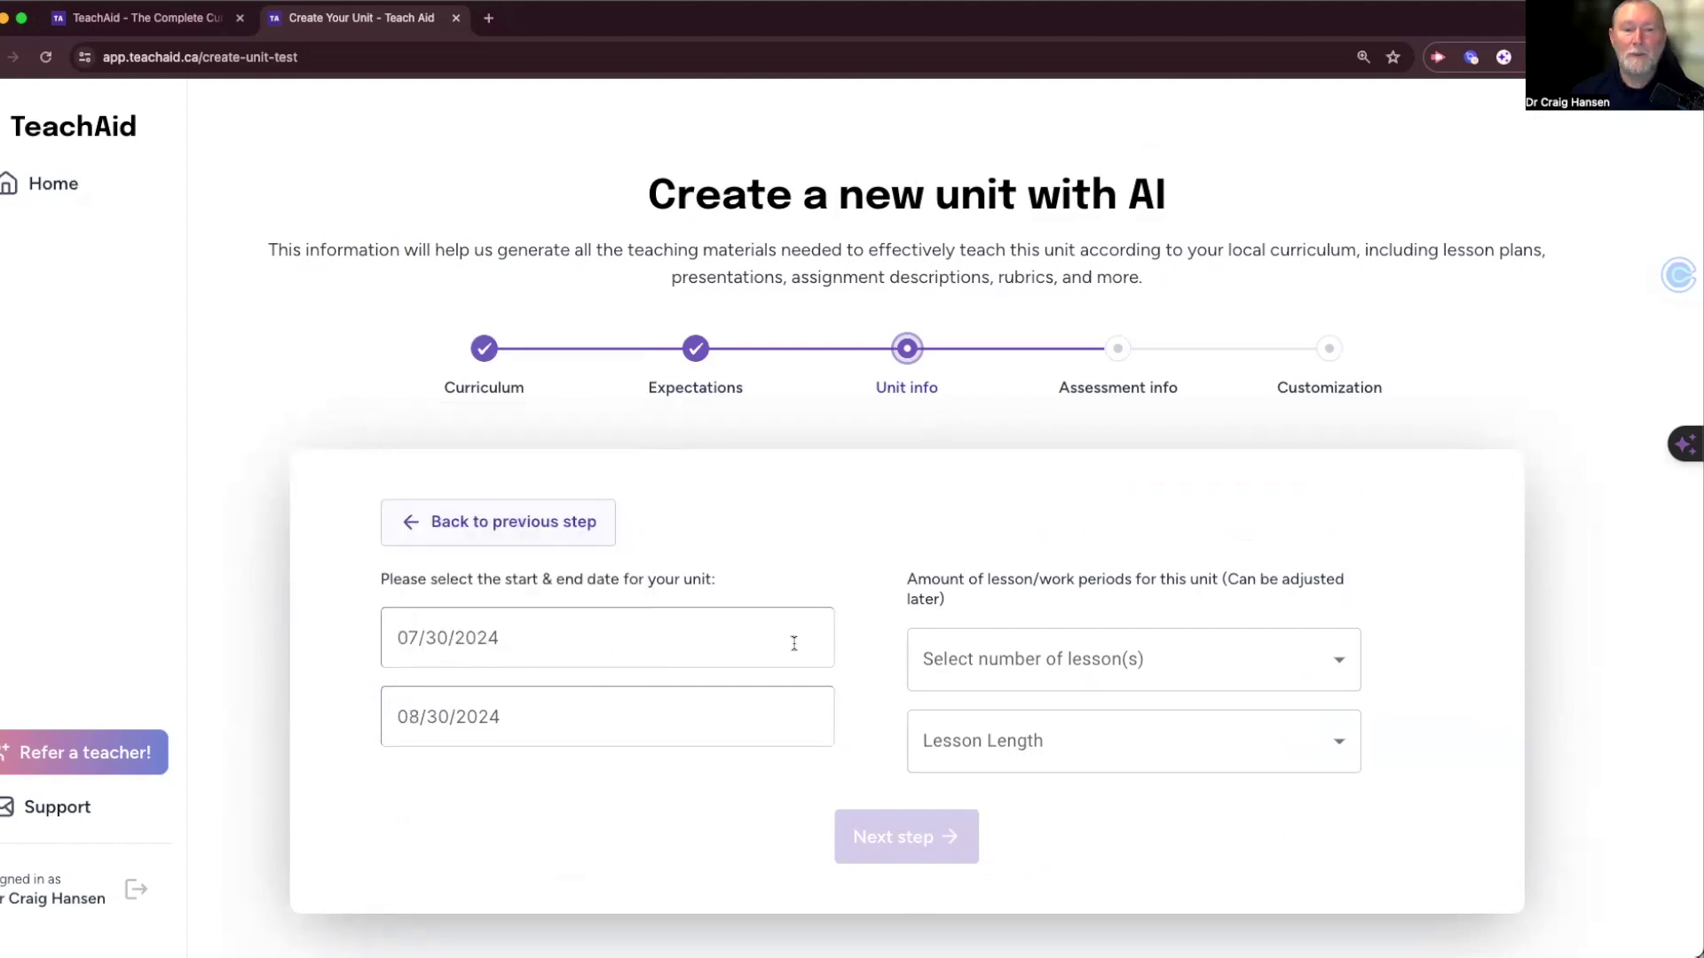
left_click(1044, 653)
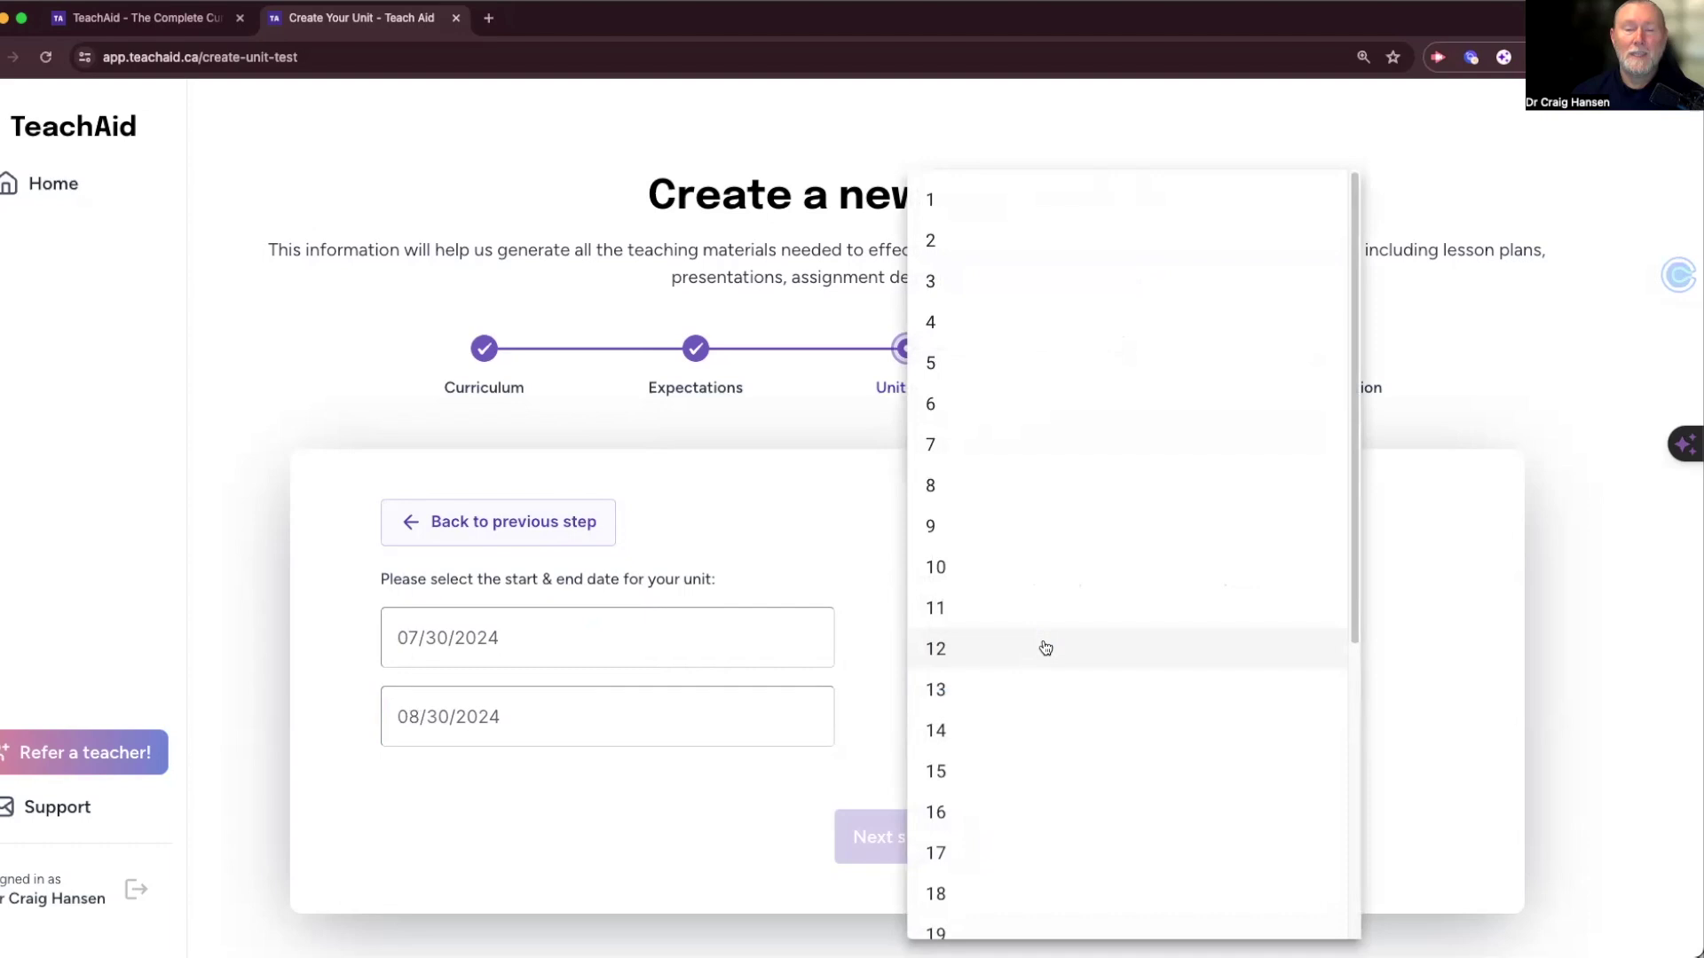
left_click(980, 490)
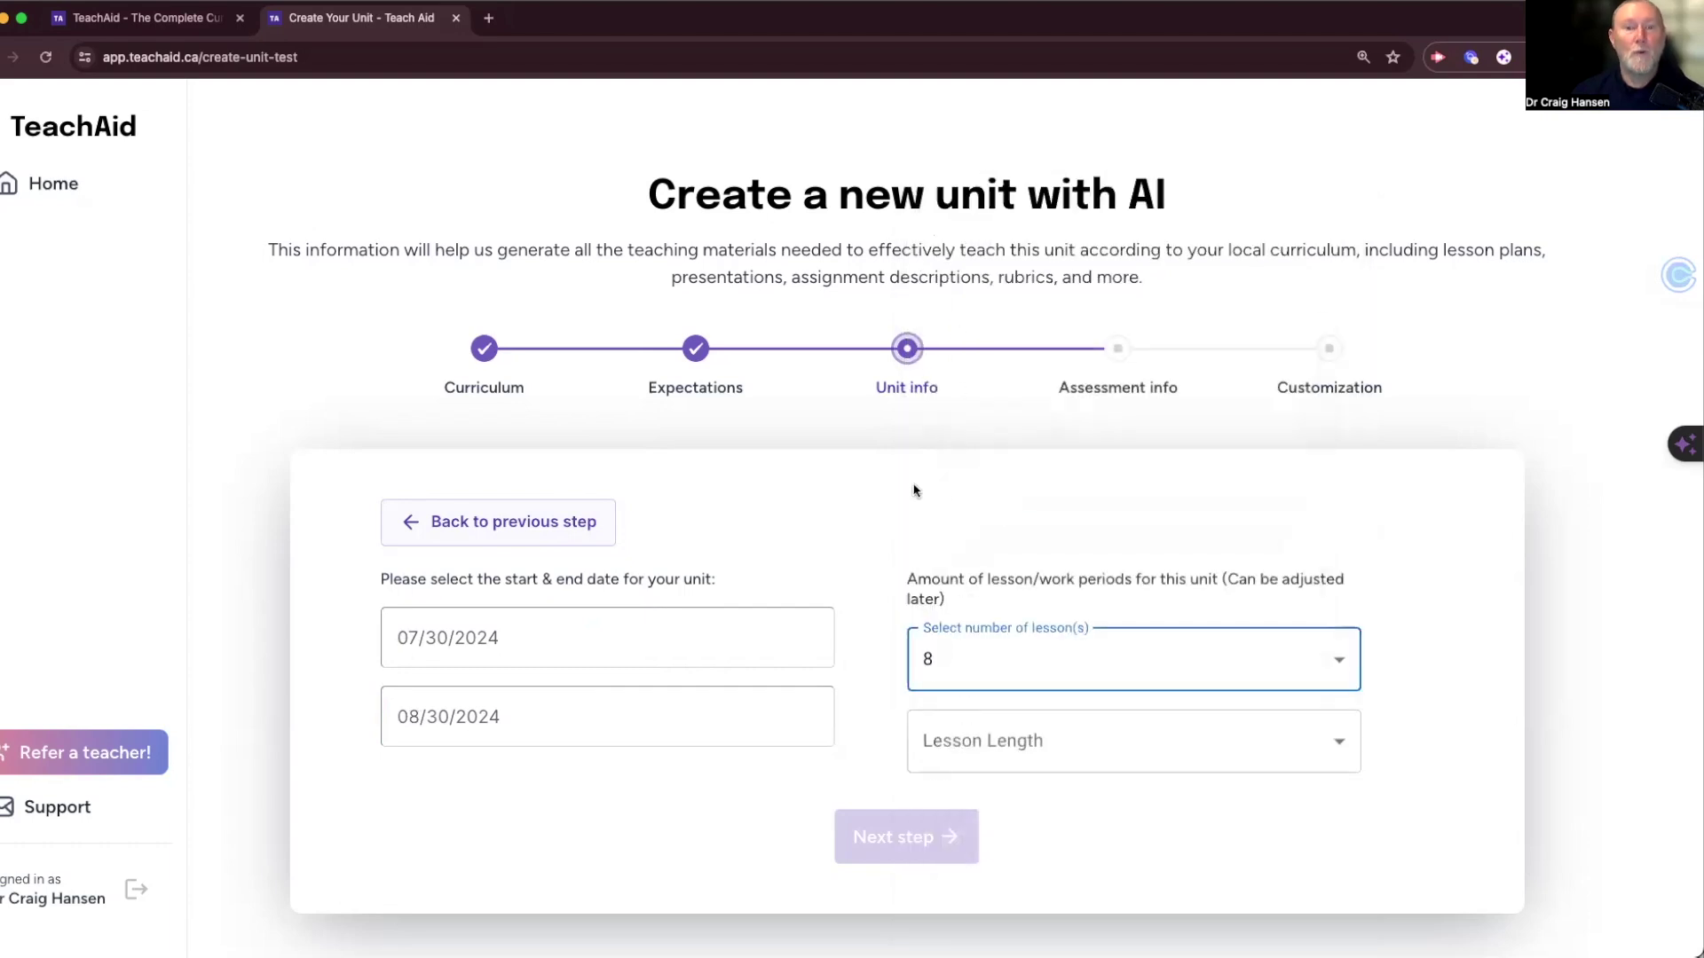
left_click(959, 744)
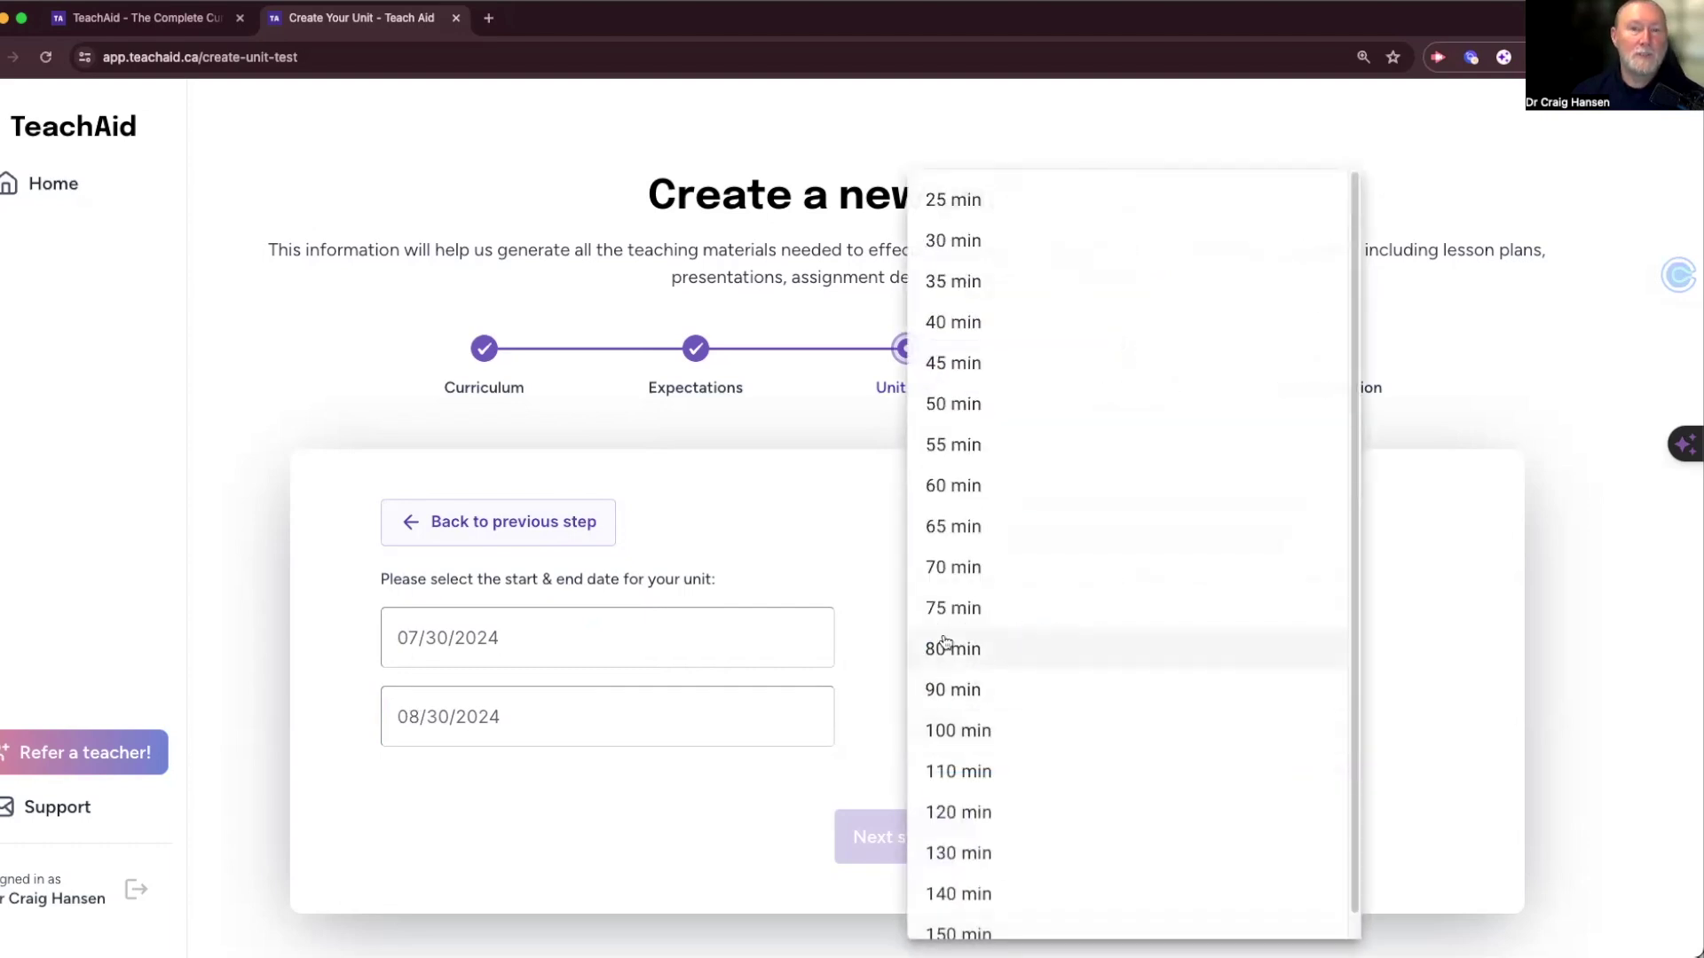
left_click(951, 404)
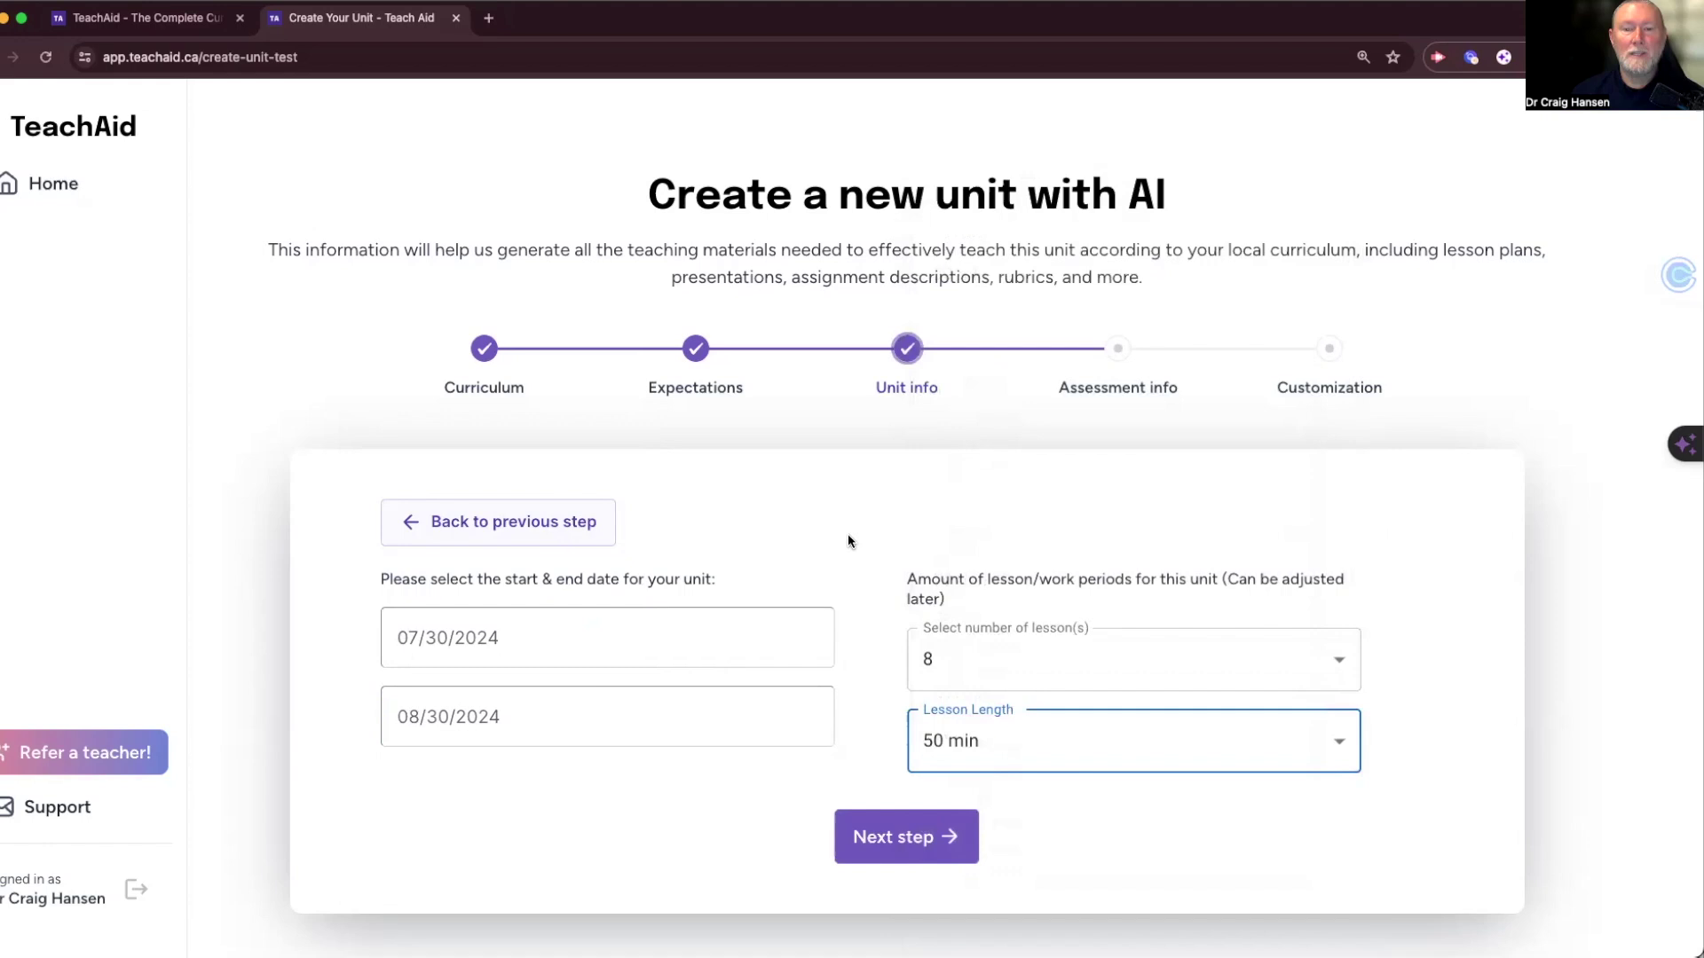
left_click(847, 541)
left_click(892, 842)
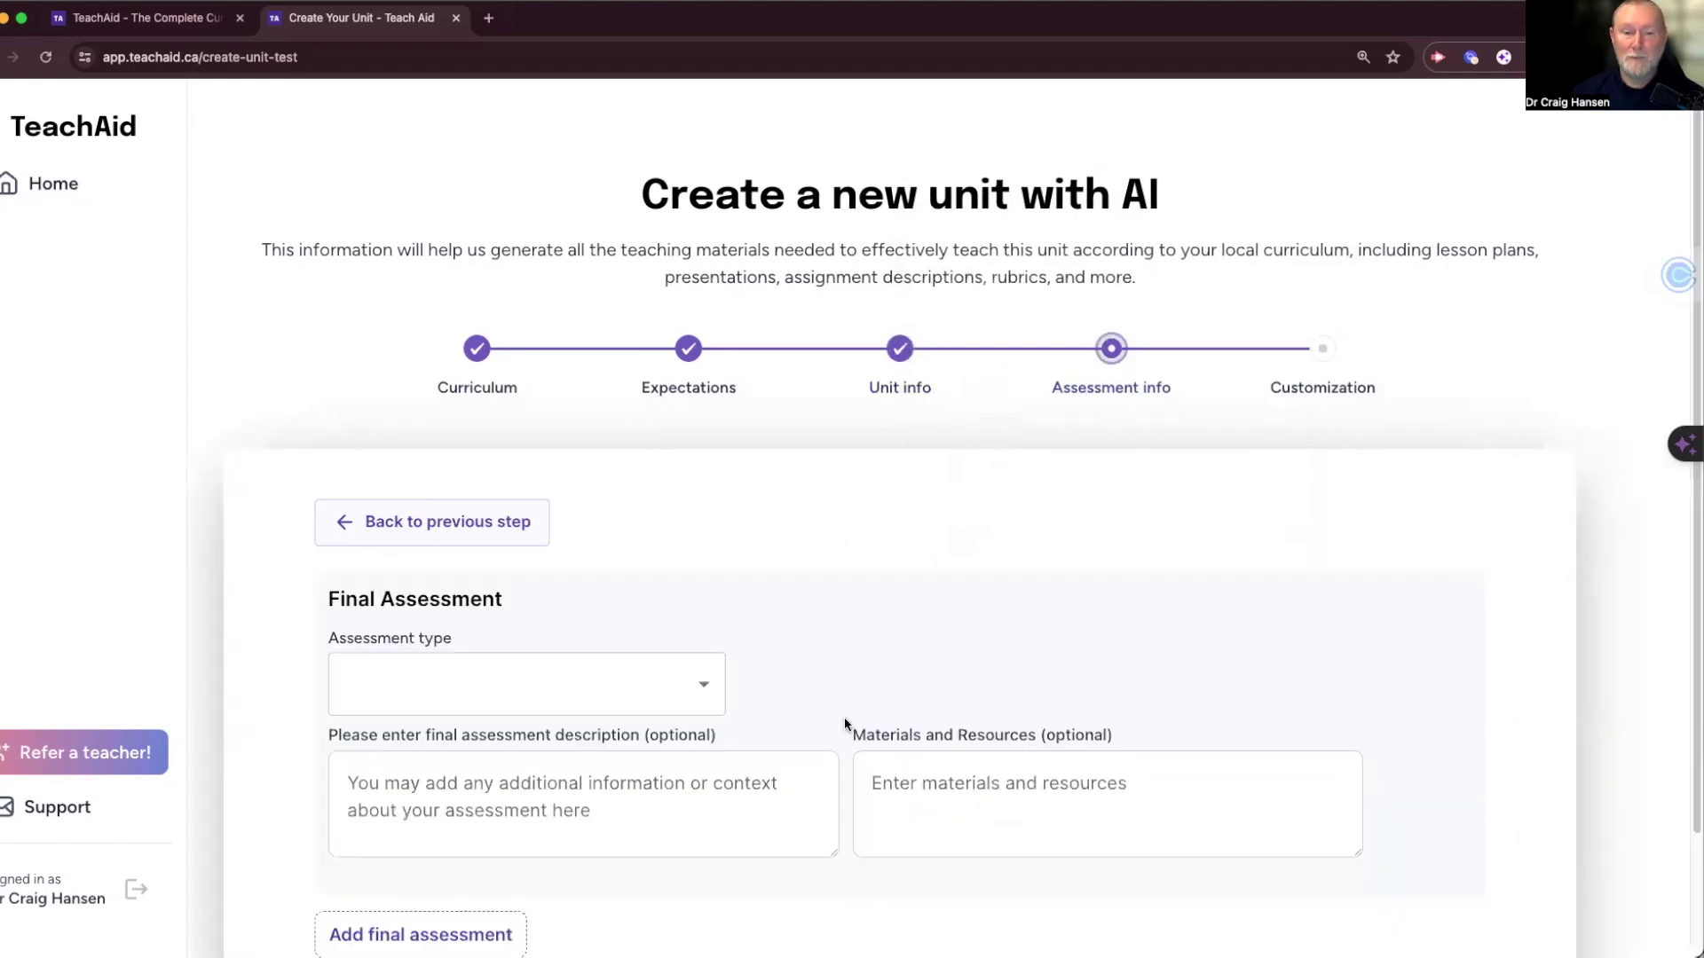
Choose Presentation as the final assessment type
scroll(844, 719, "down", 2)
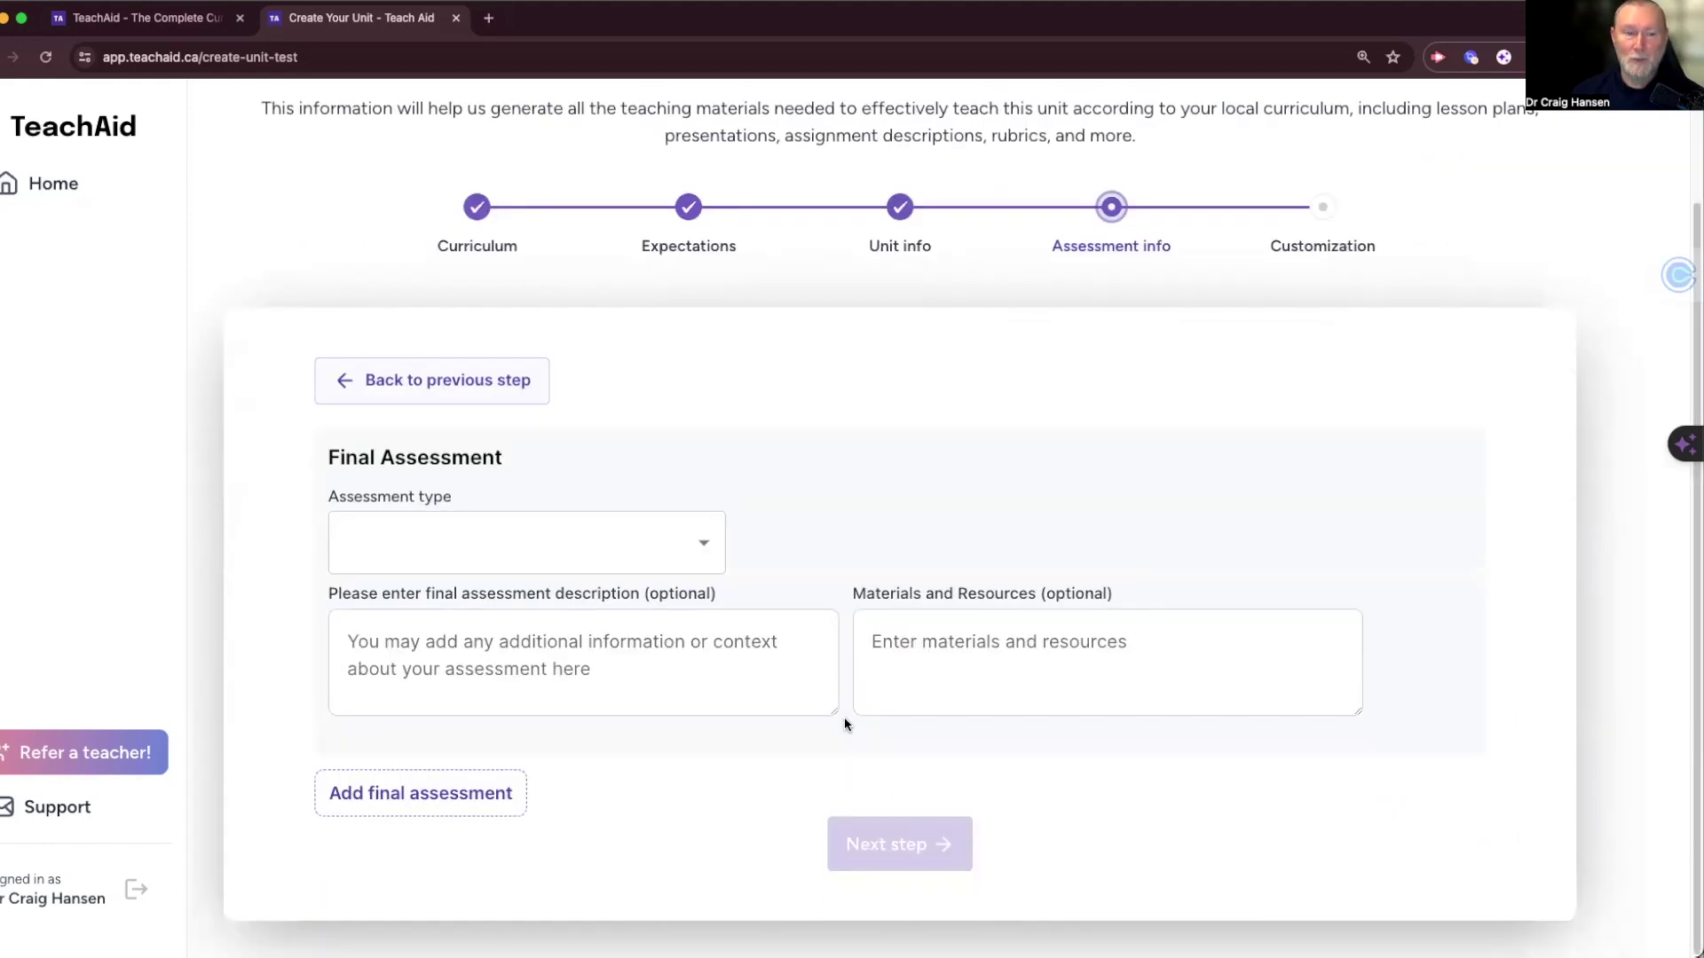
left_click(705, 551)
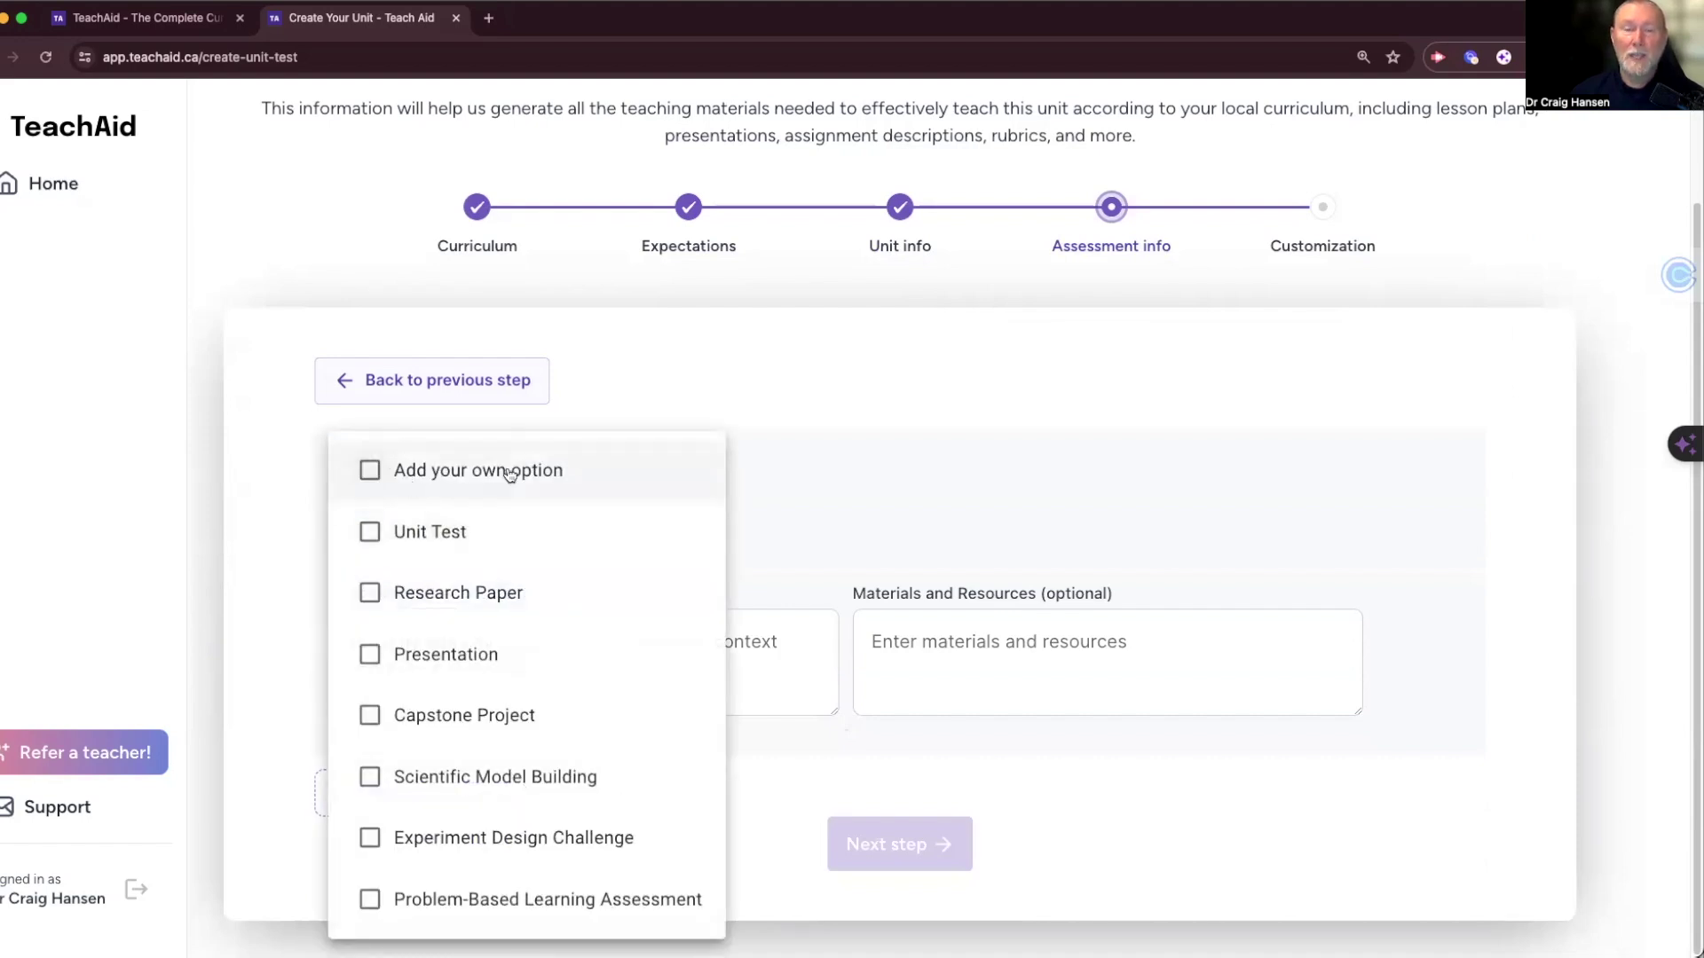
left_click(779, 455)
left_click(707, 543)
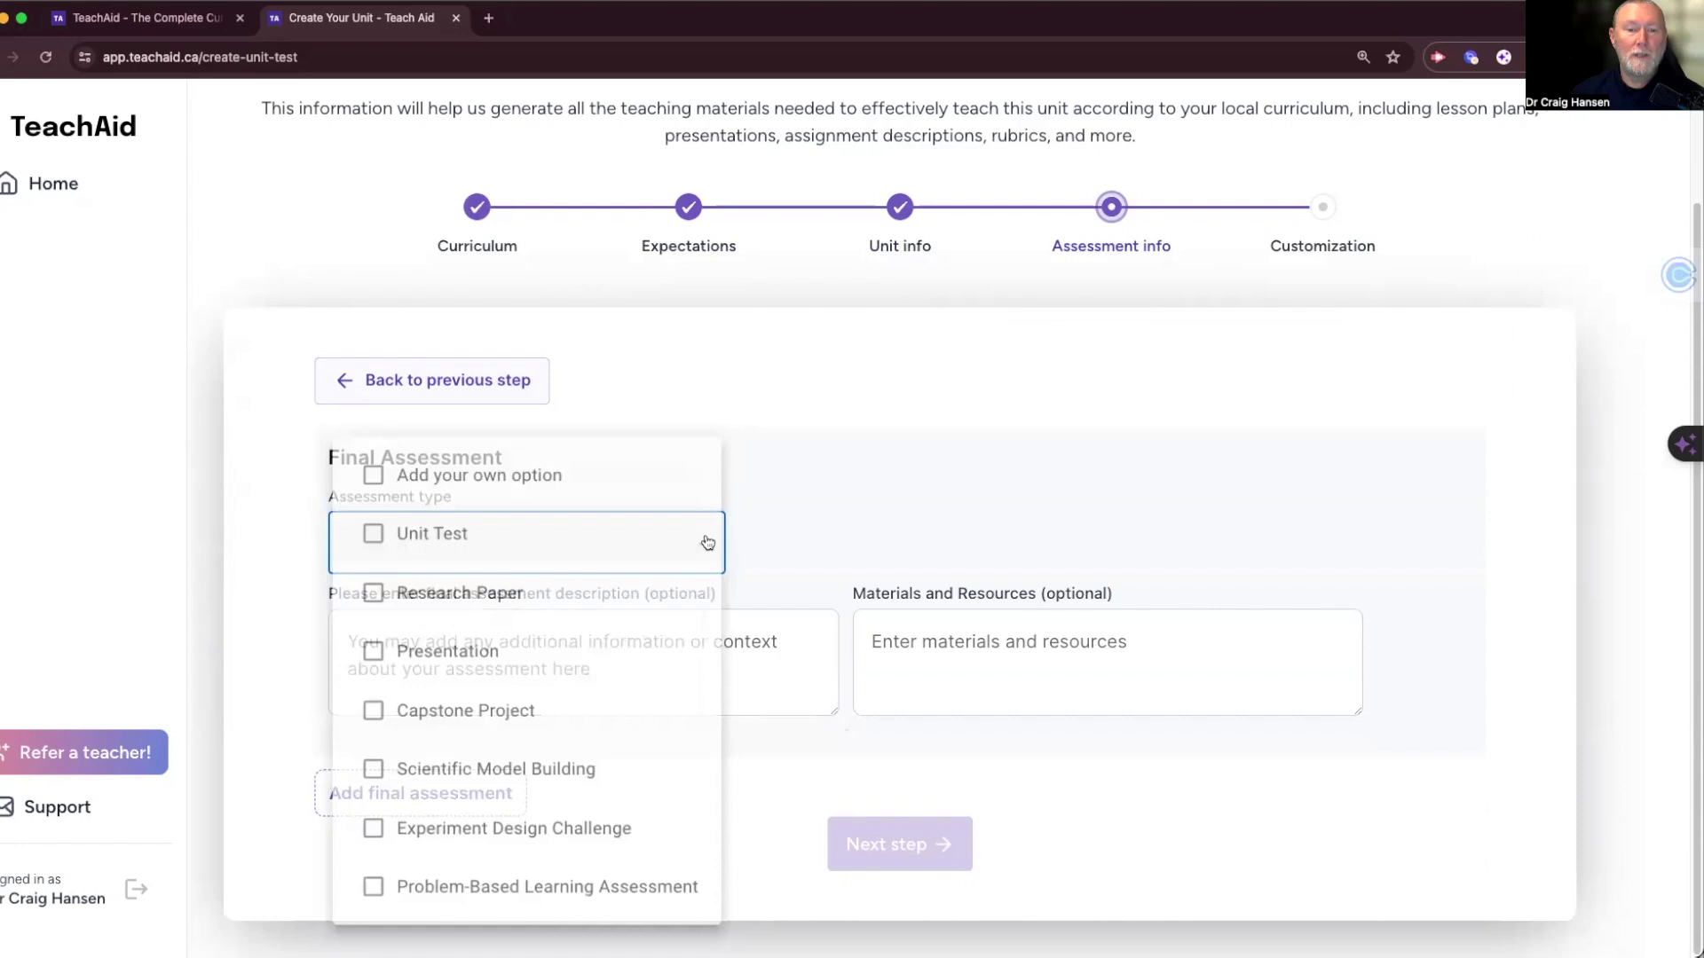
left_click(467, 661)
left_click(770, 431)
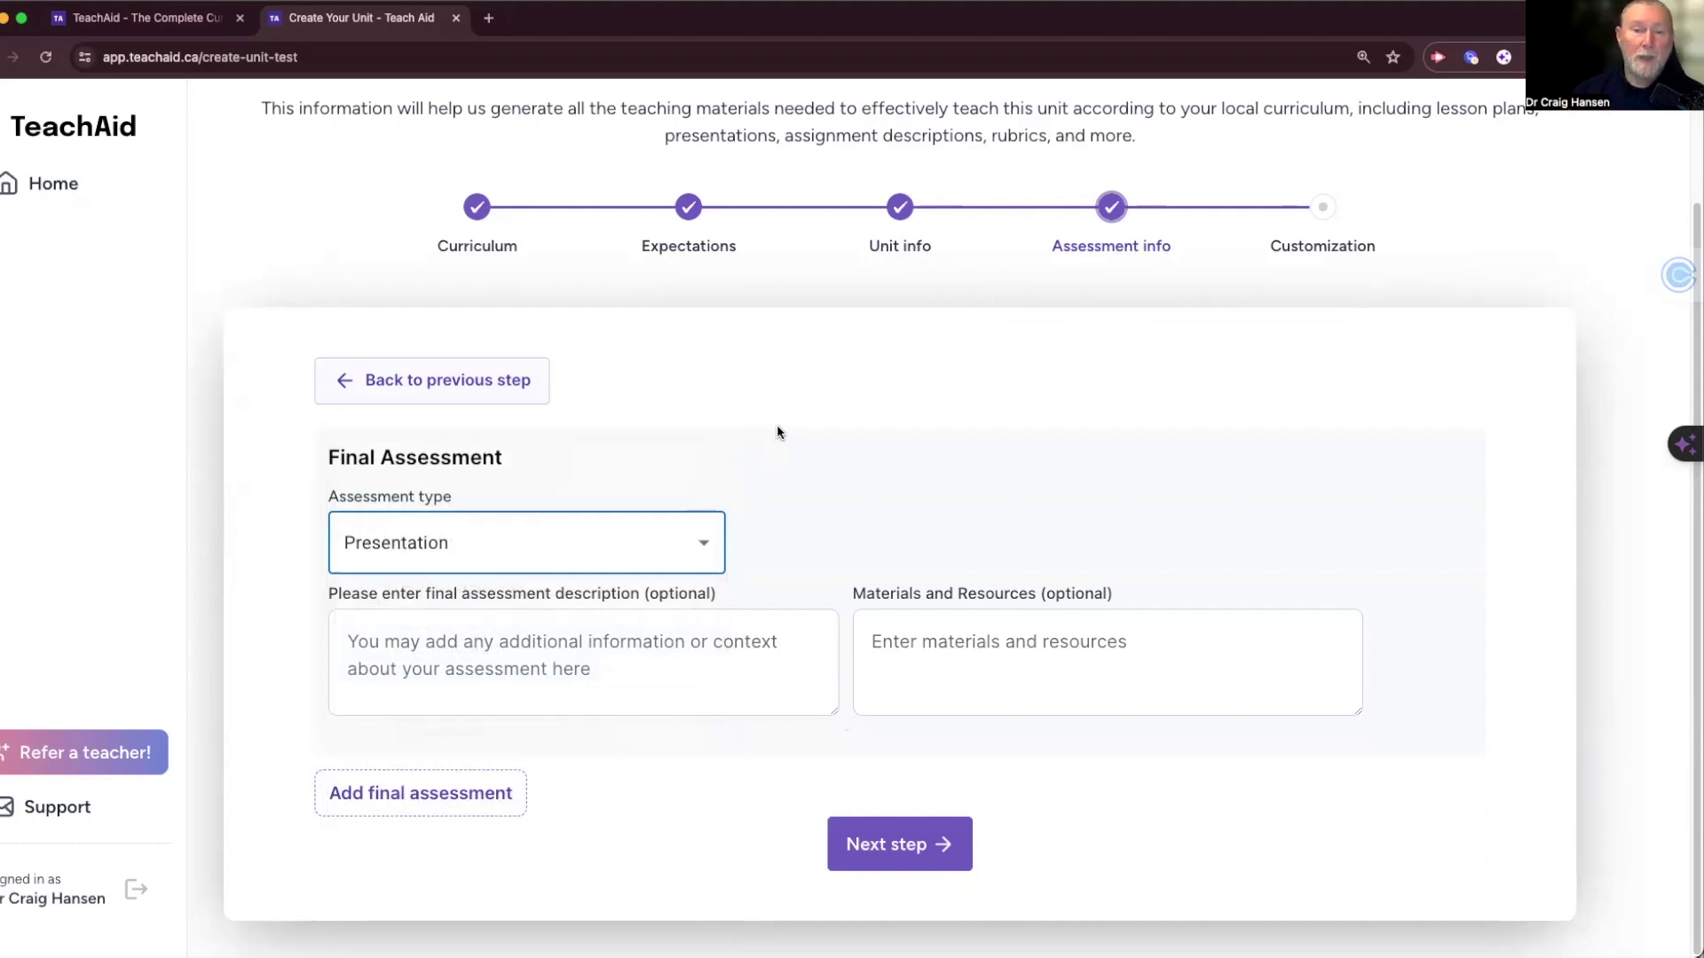
Point out the optional materials and assessment description fields, leaving them empty
left_click(921, 660)
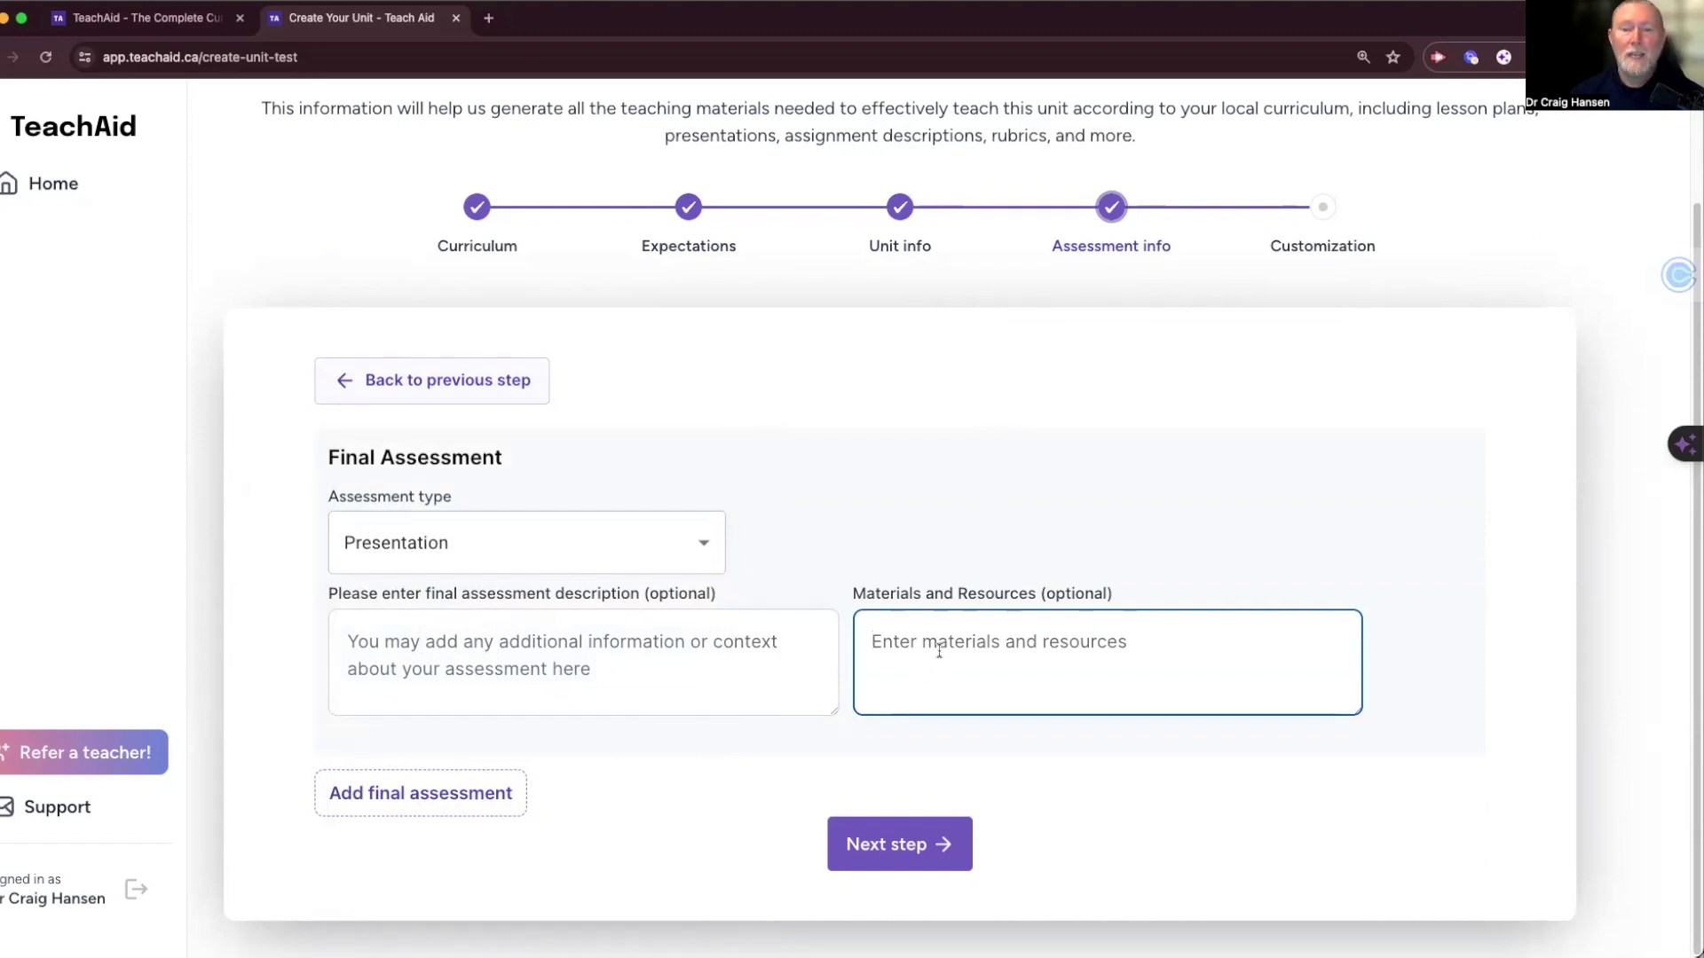
left_click_drag(852, 593, 1133, 595)
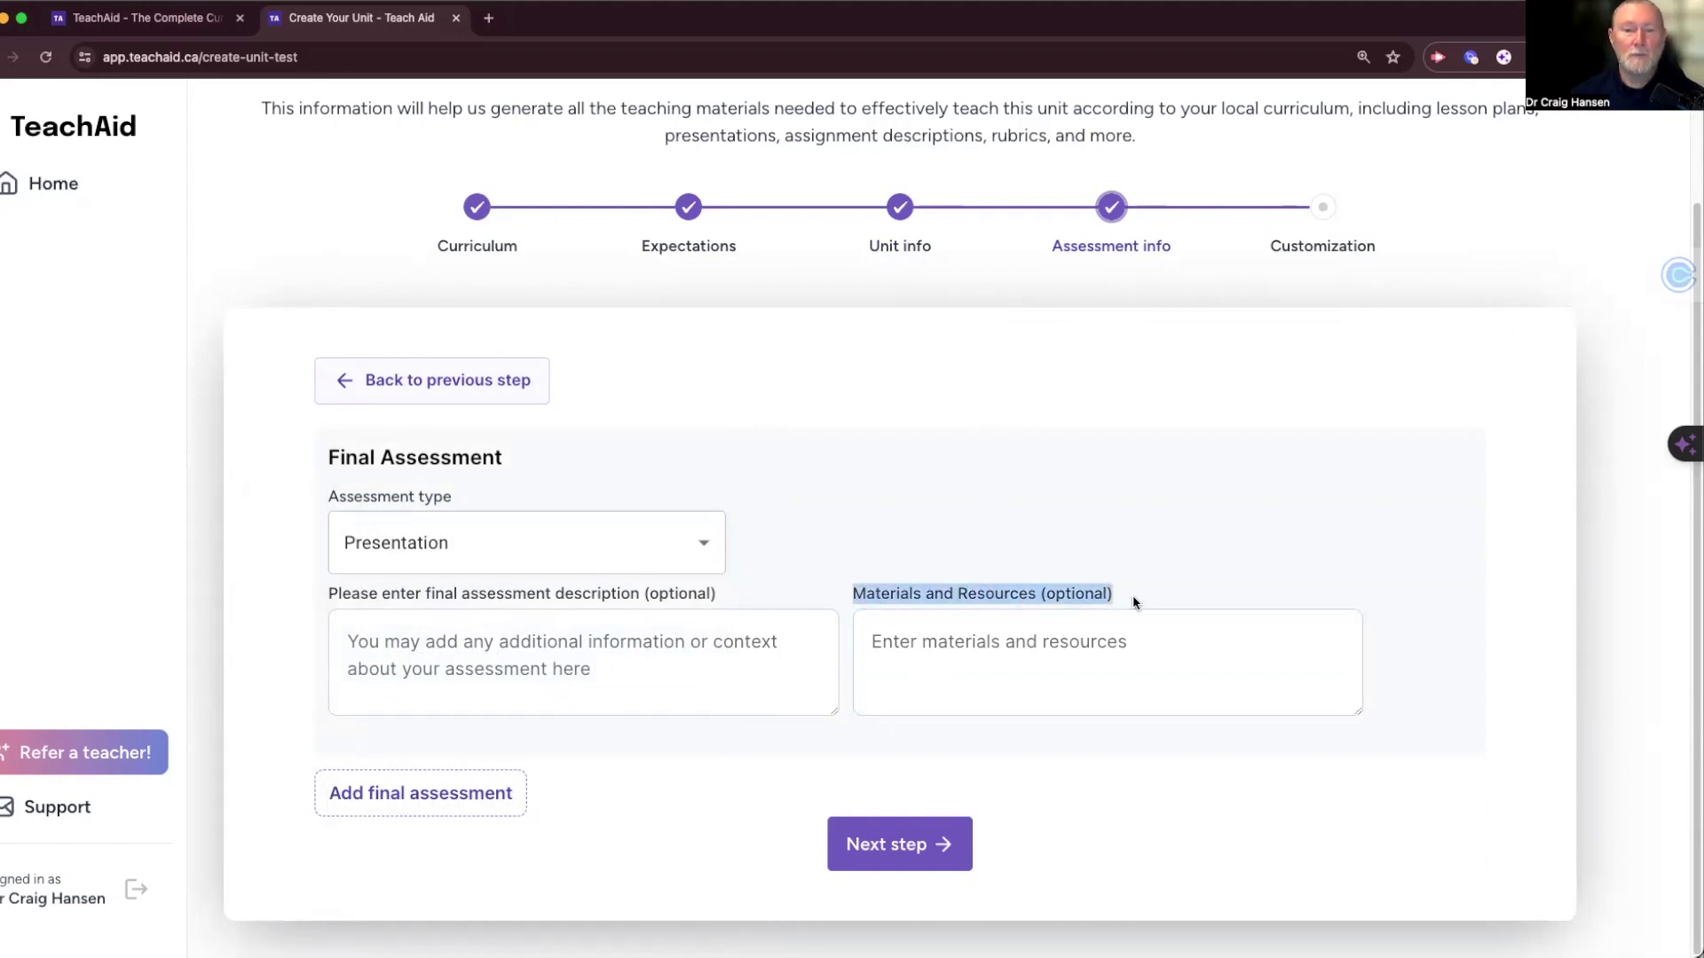
left_click_drag(550, 609, 552, 612)
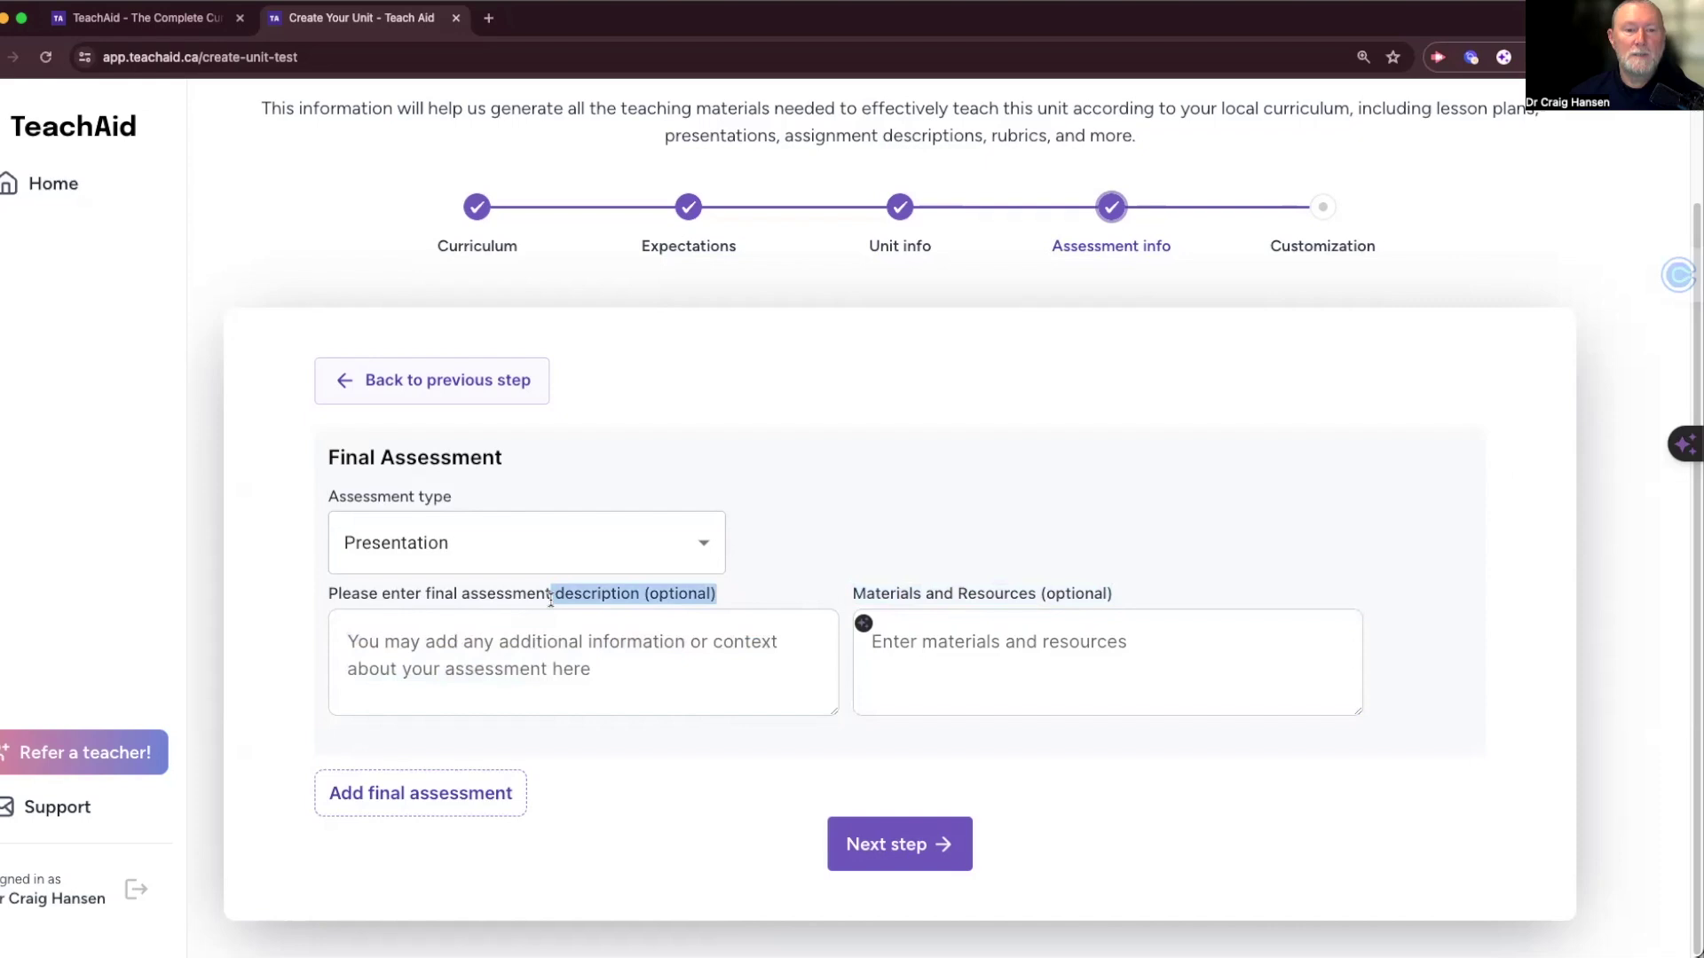
triple_click(551, 595)
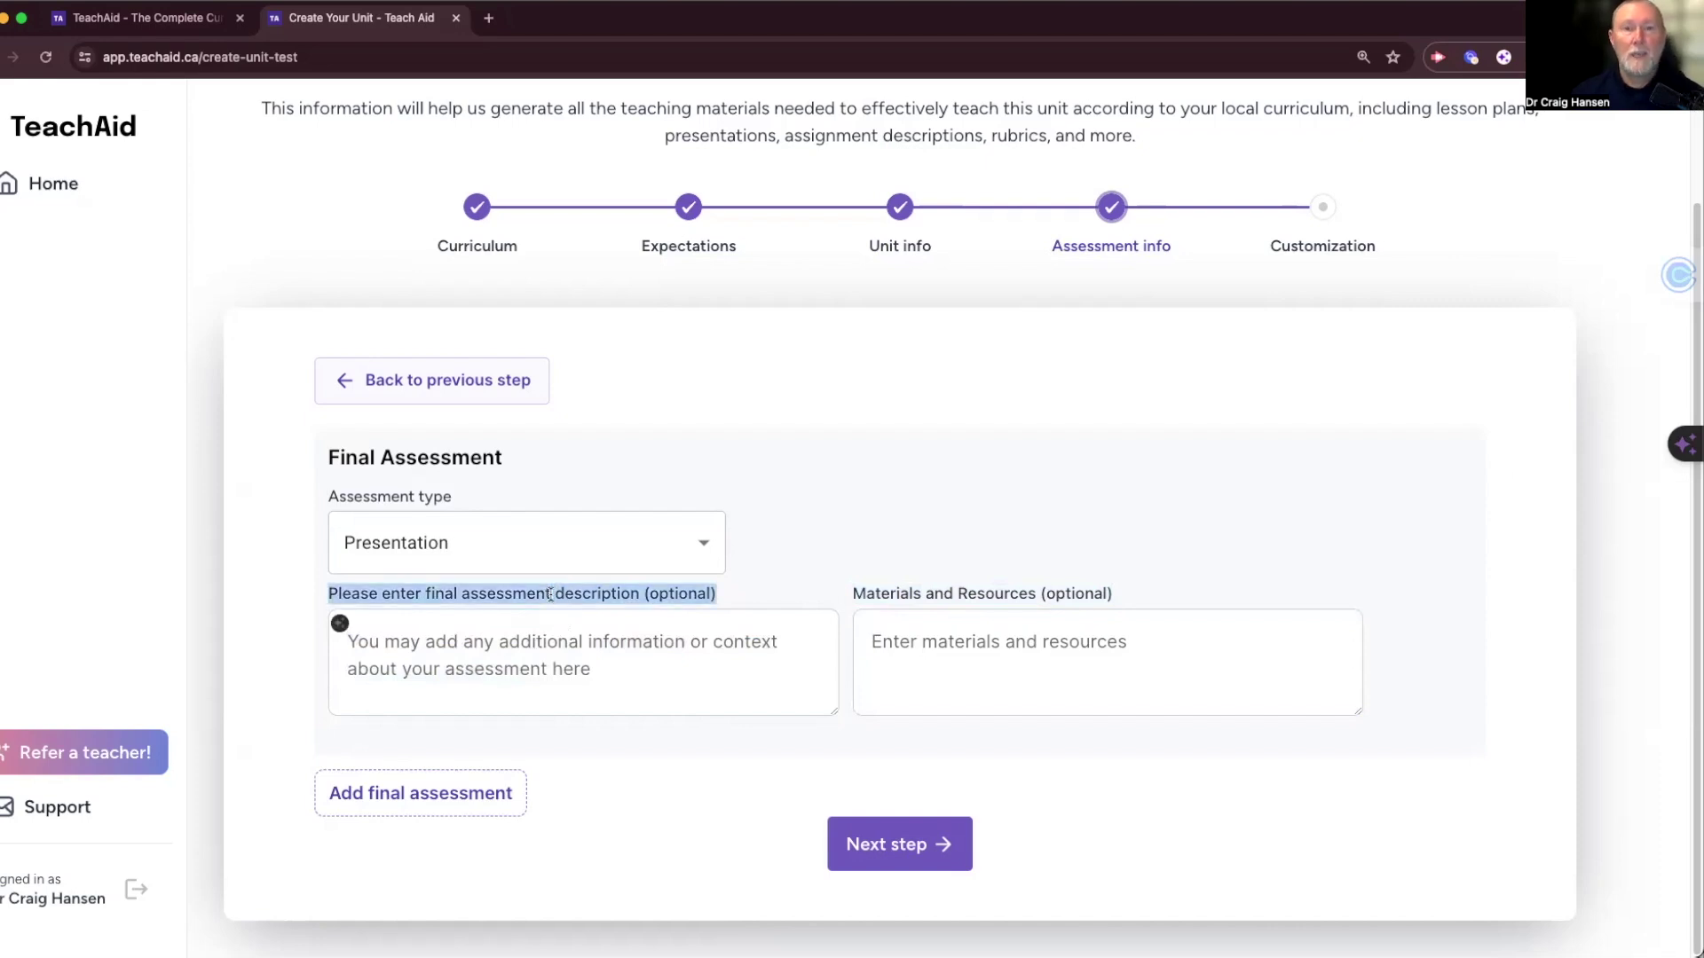
left_click(511, 658)
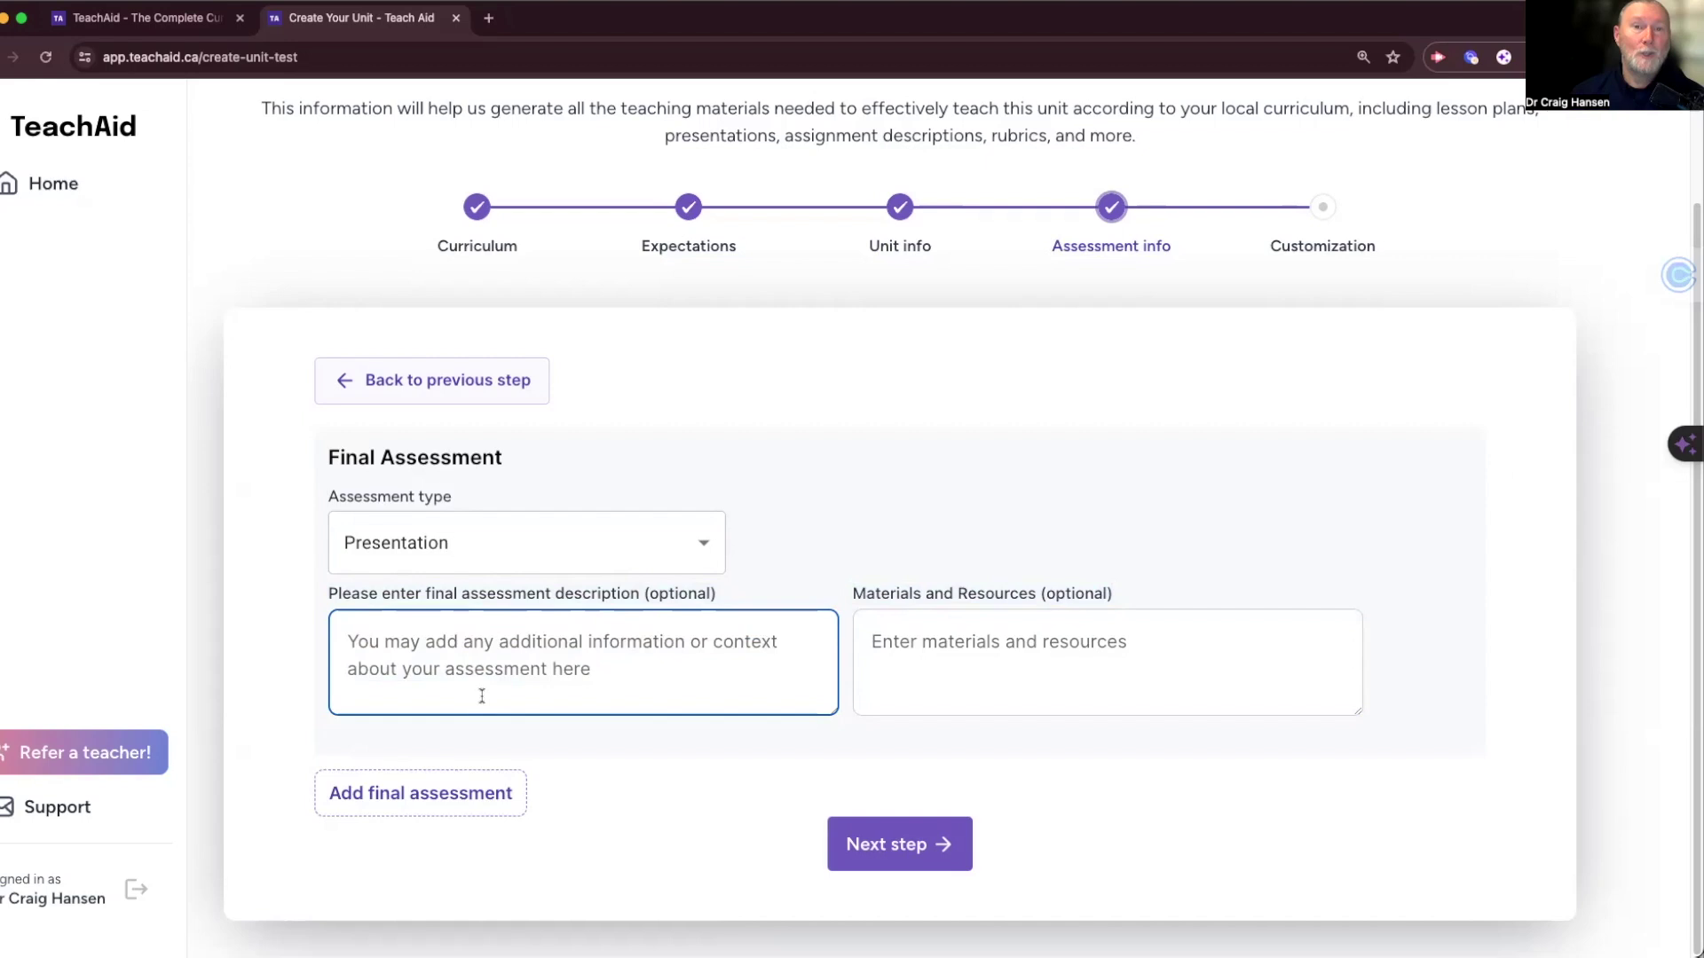
On the customization step, add Space and the Universe as the content theme
left_click(925, 862)
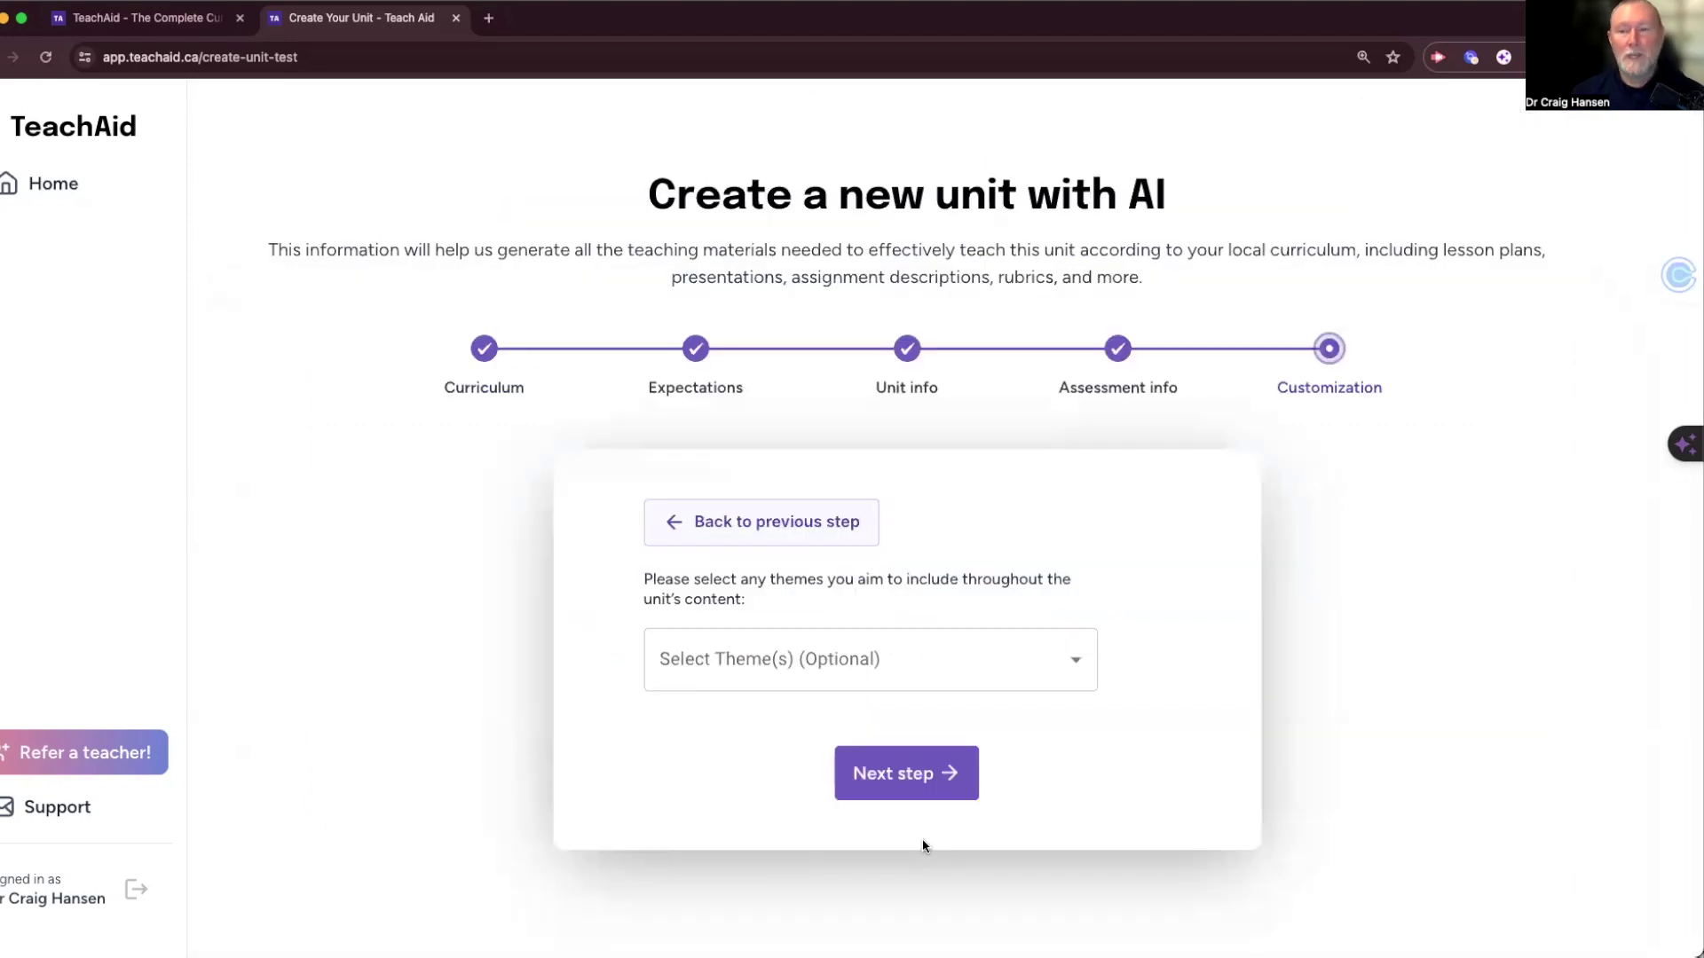
left_click(864, 667)
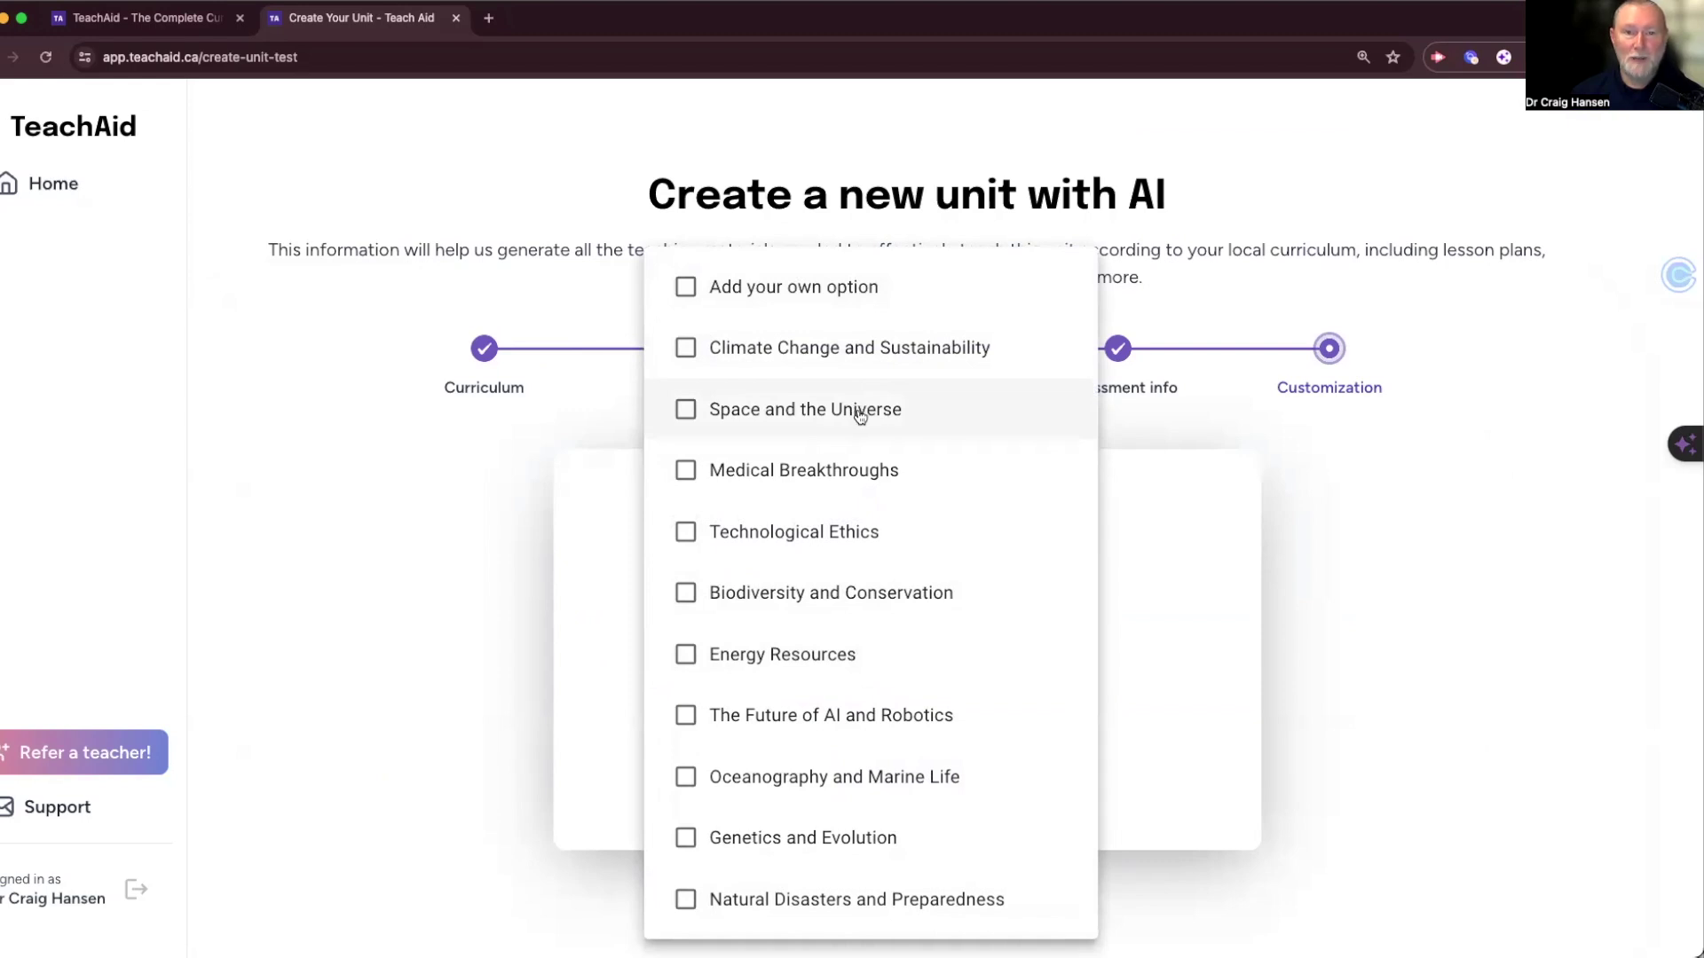
left_click(860, 415)
left_click(1083, 779)
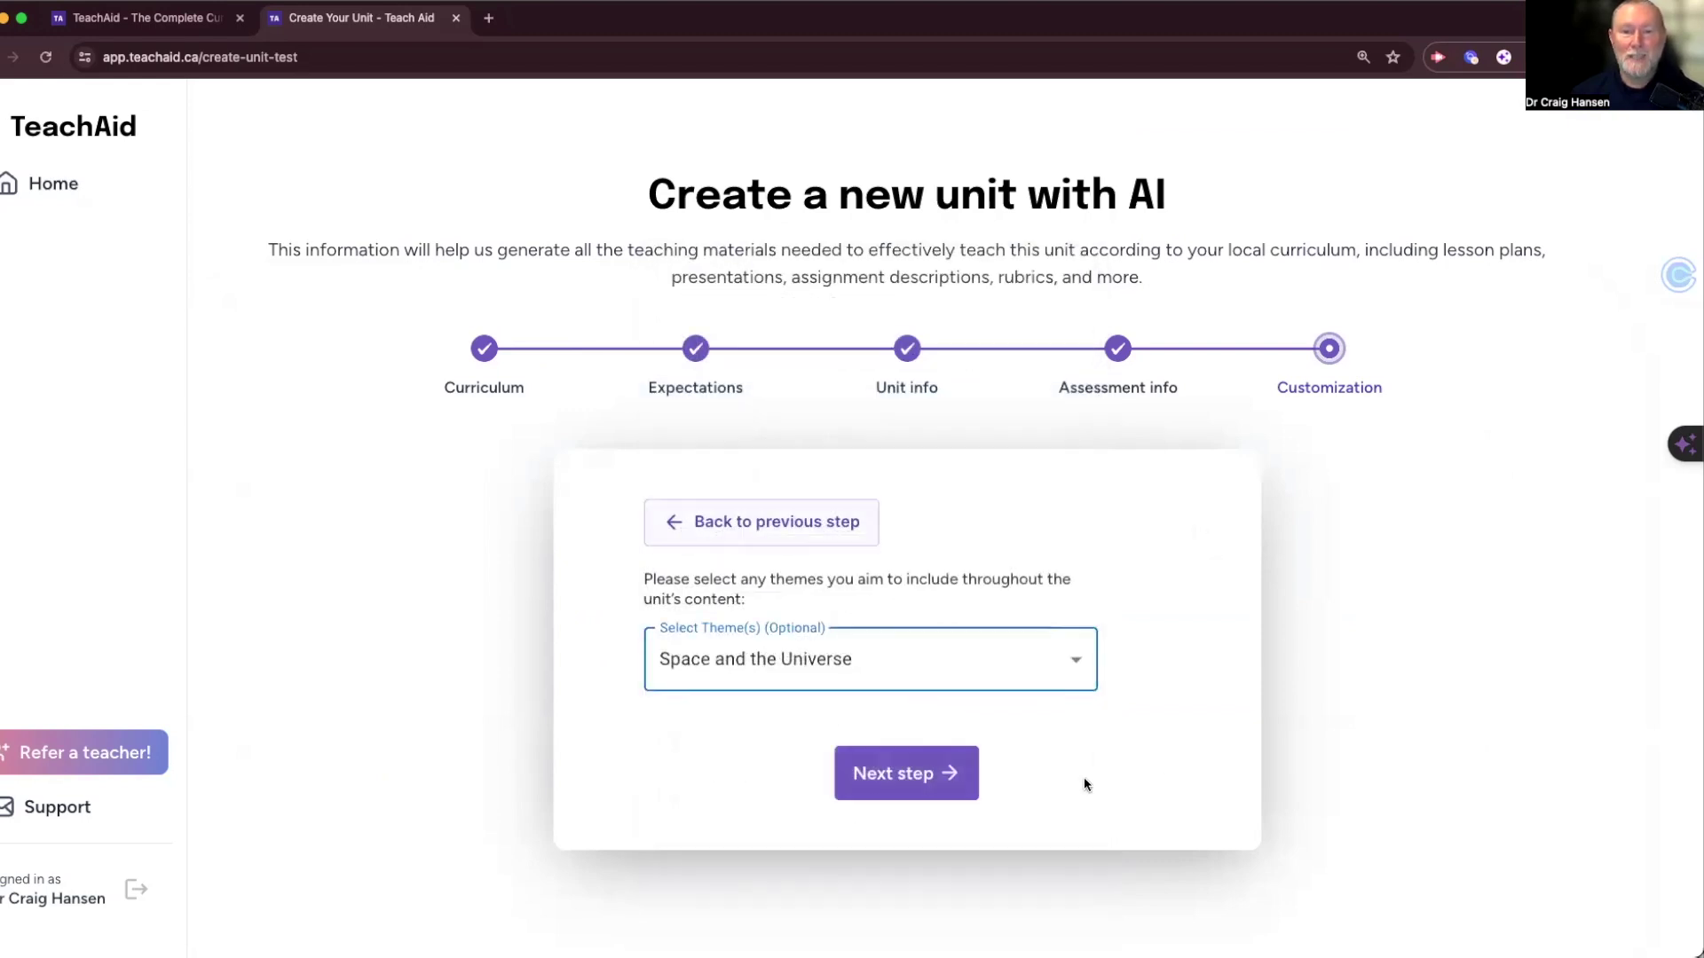
Look over the curriculum, timeline, assessment and theme summary, then generate the unit
left_click(900, 786)
scroll(866, 750, "down", 6)
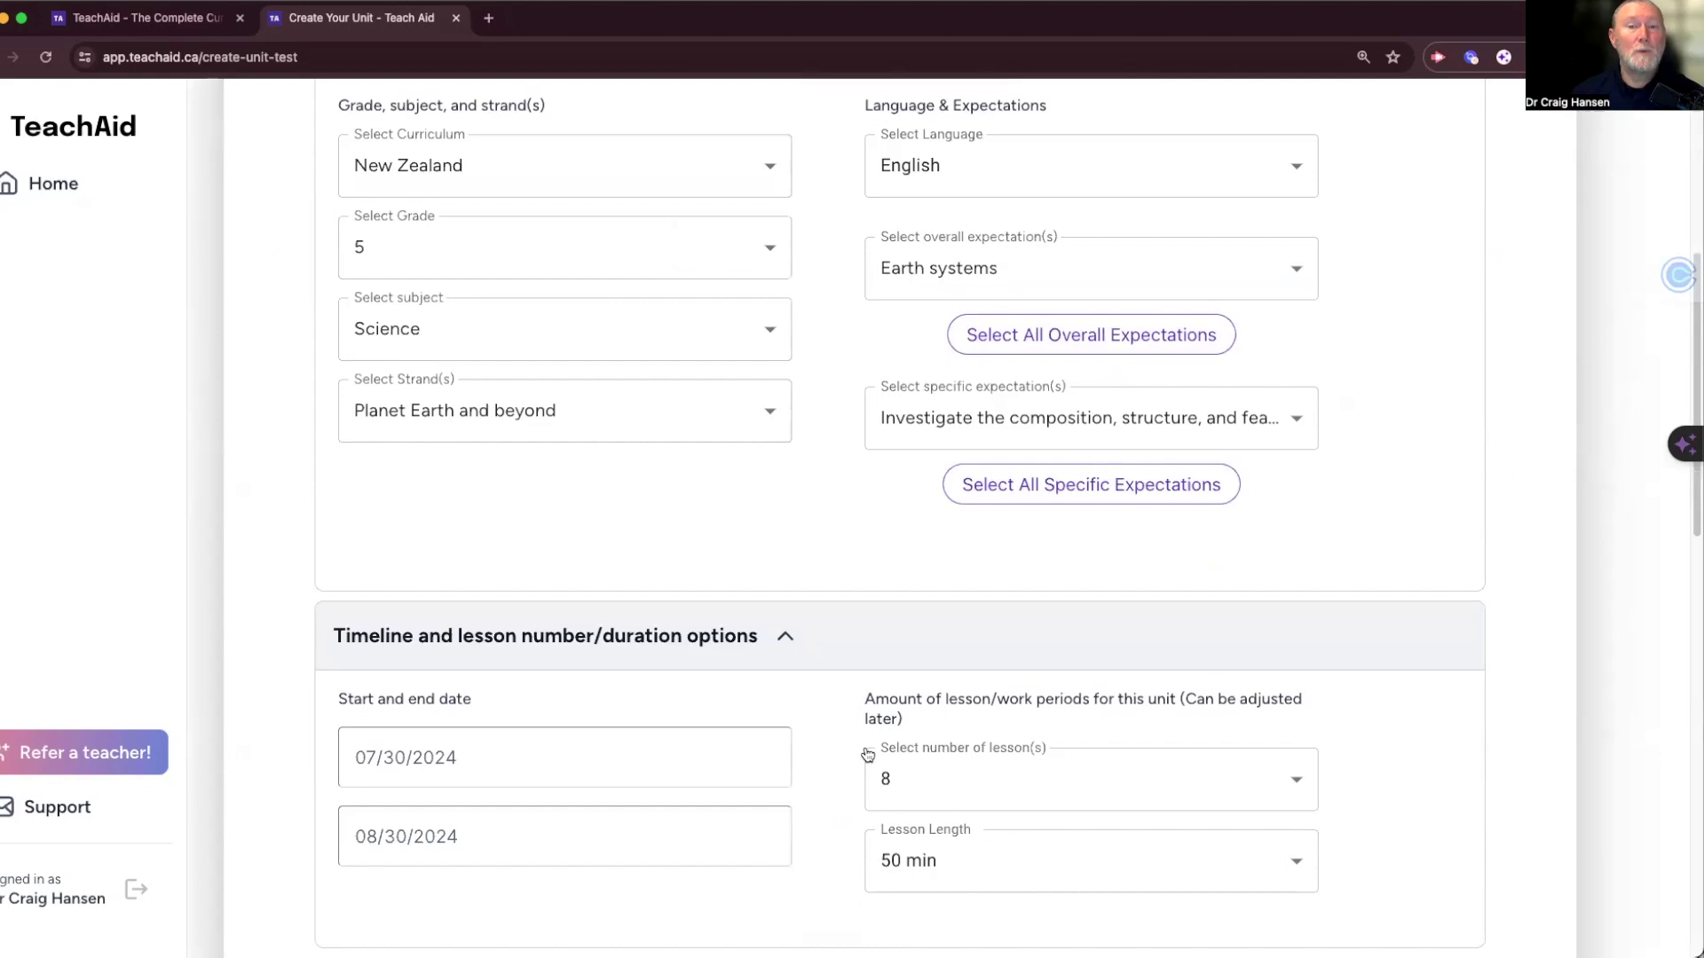
scroll(868, 754, "down", 3)
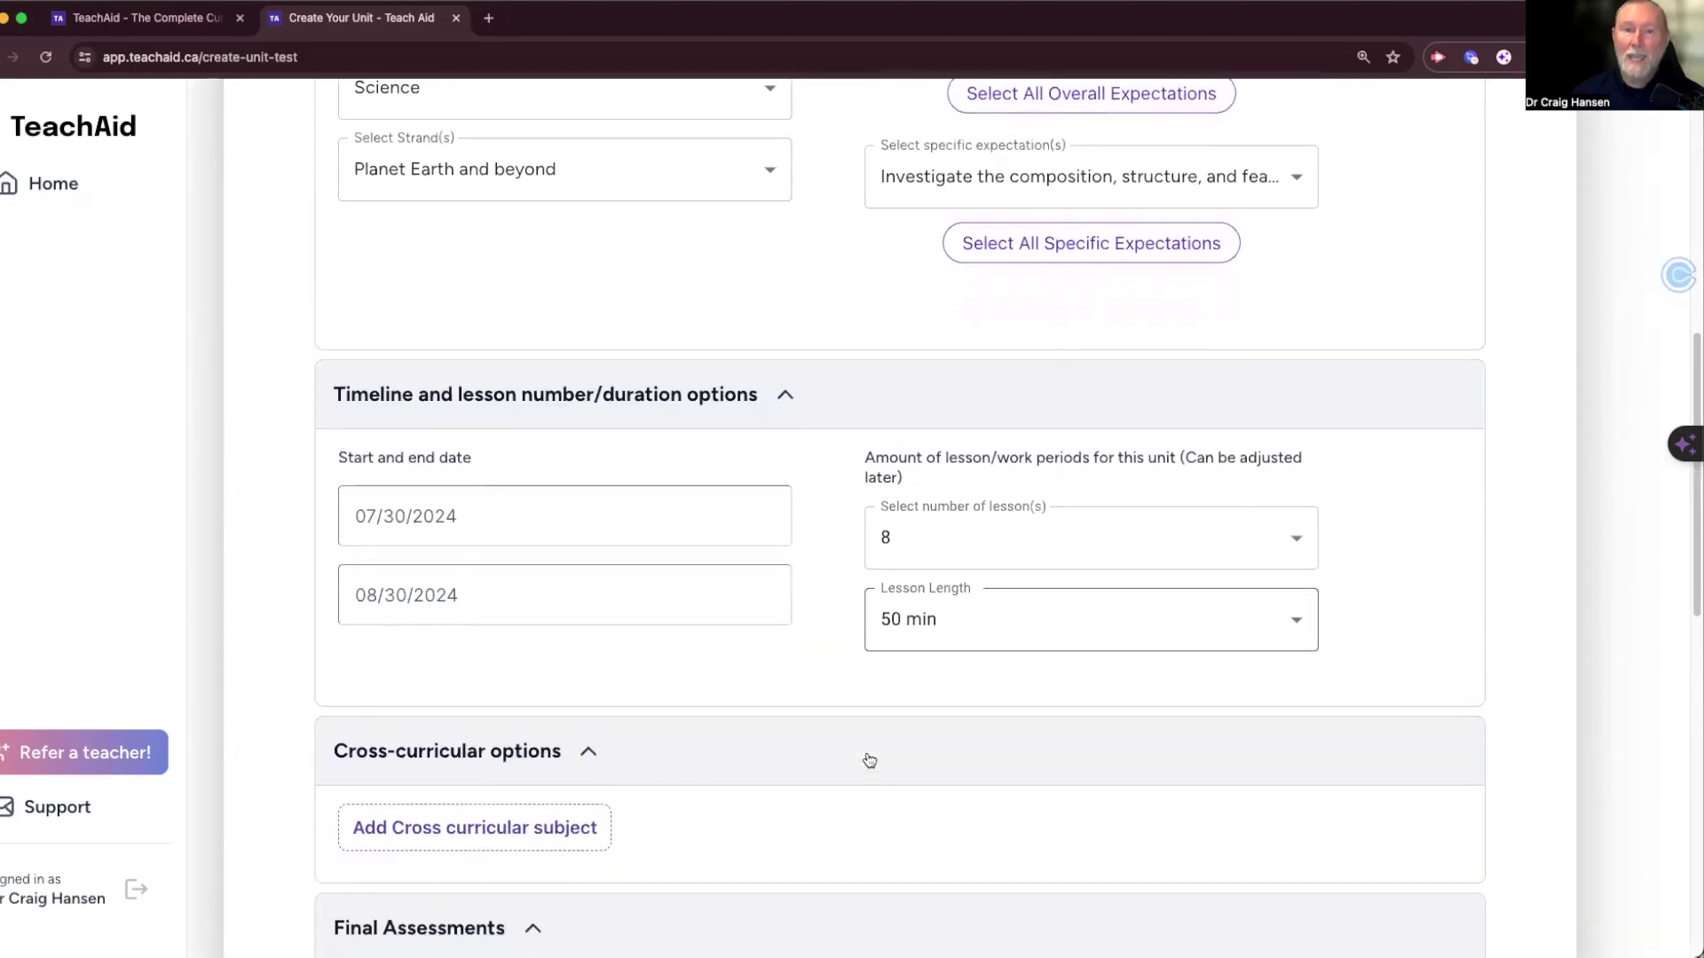
scroll(869, 760, "down", 5)
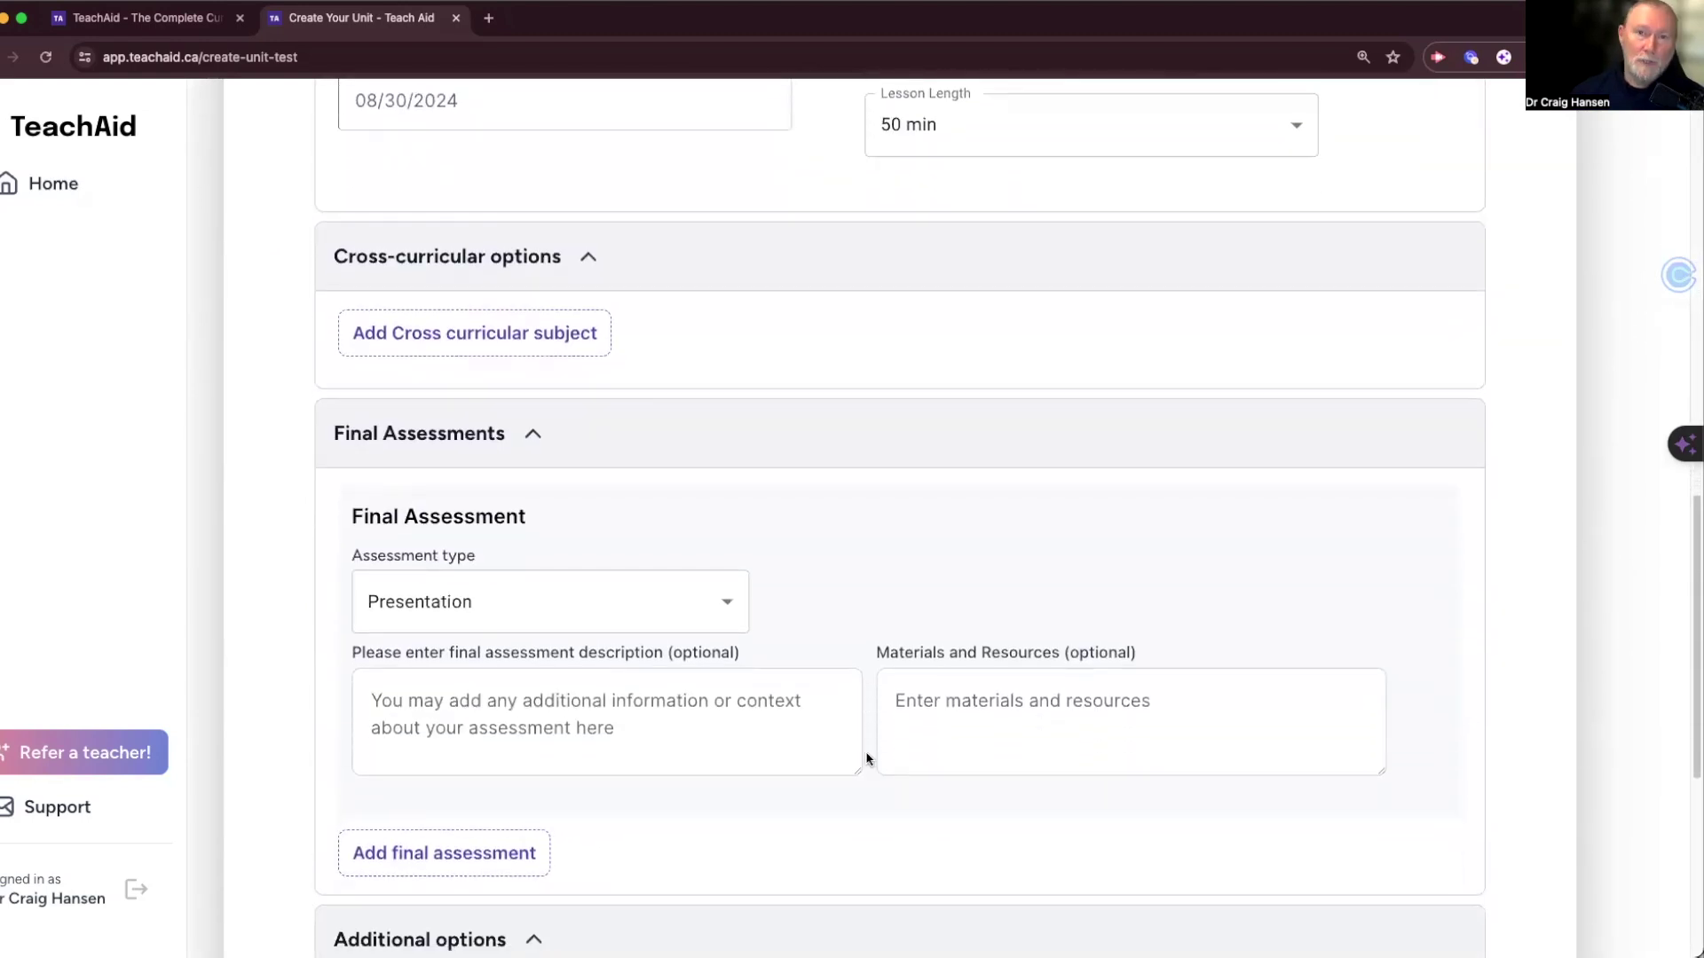
scroll(867, 759, "down", 1)
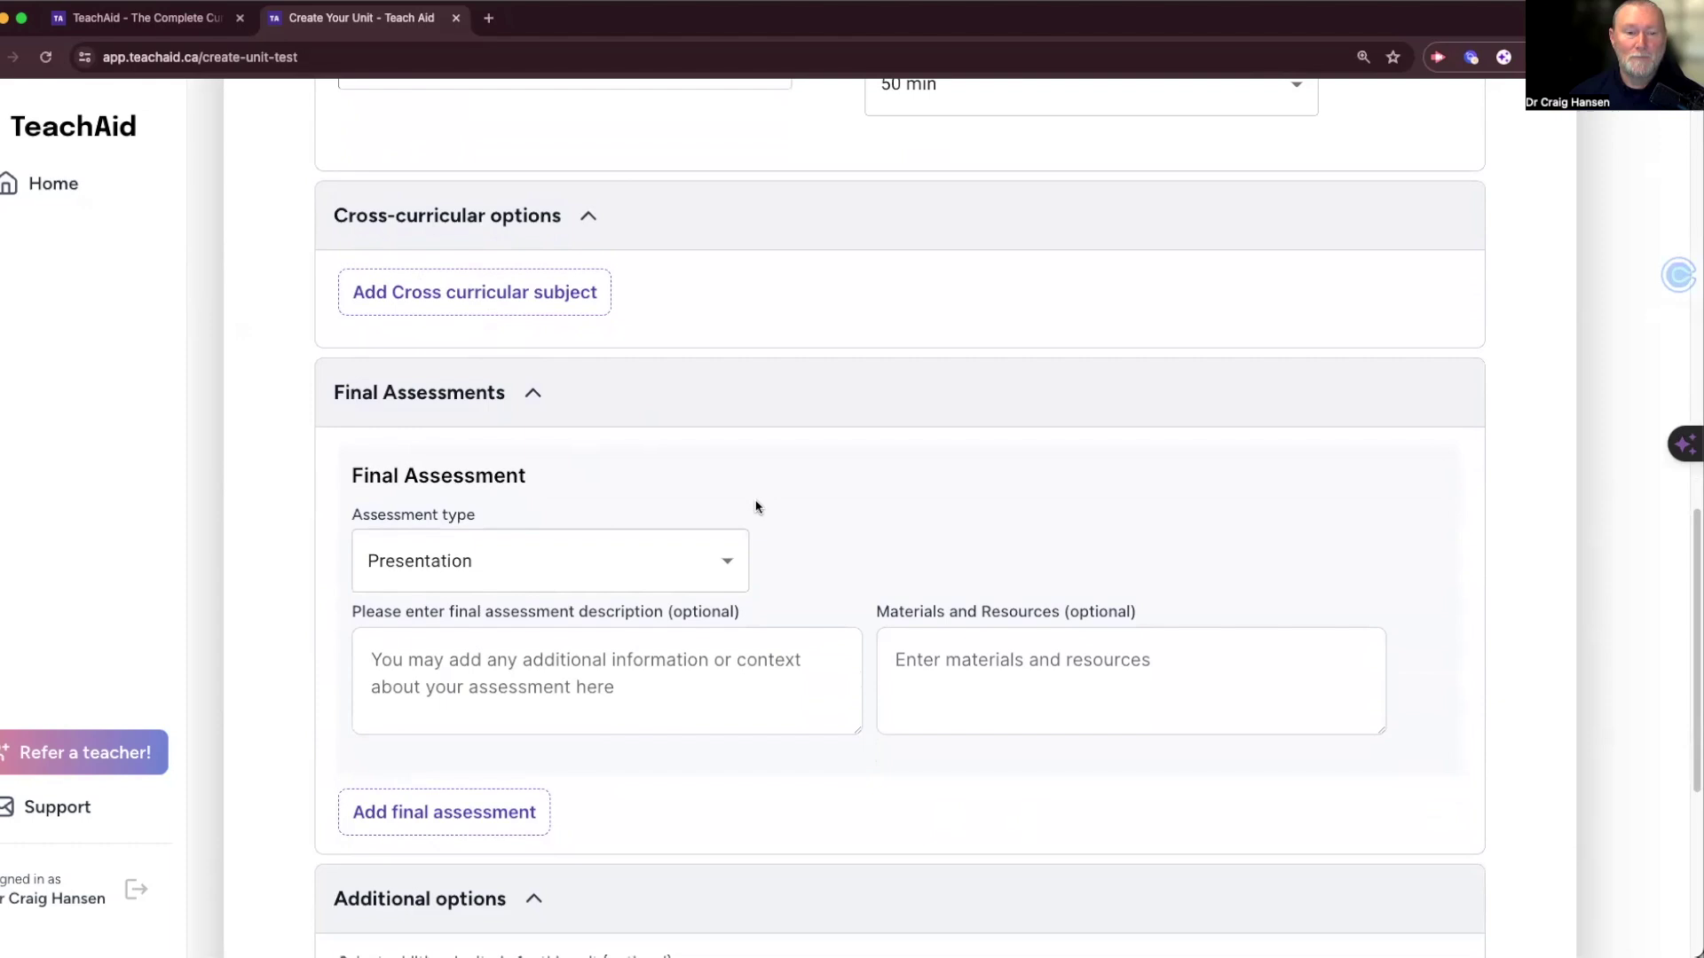
scroll(755, 506, "down", 5)
left_click(891, 839)
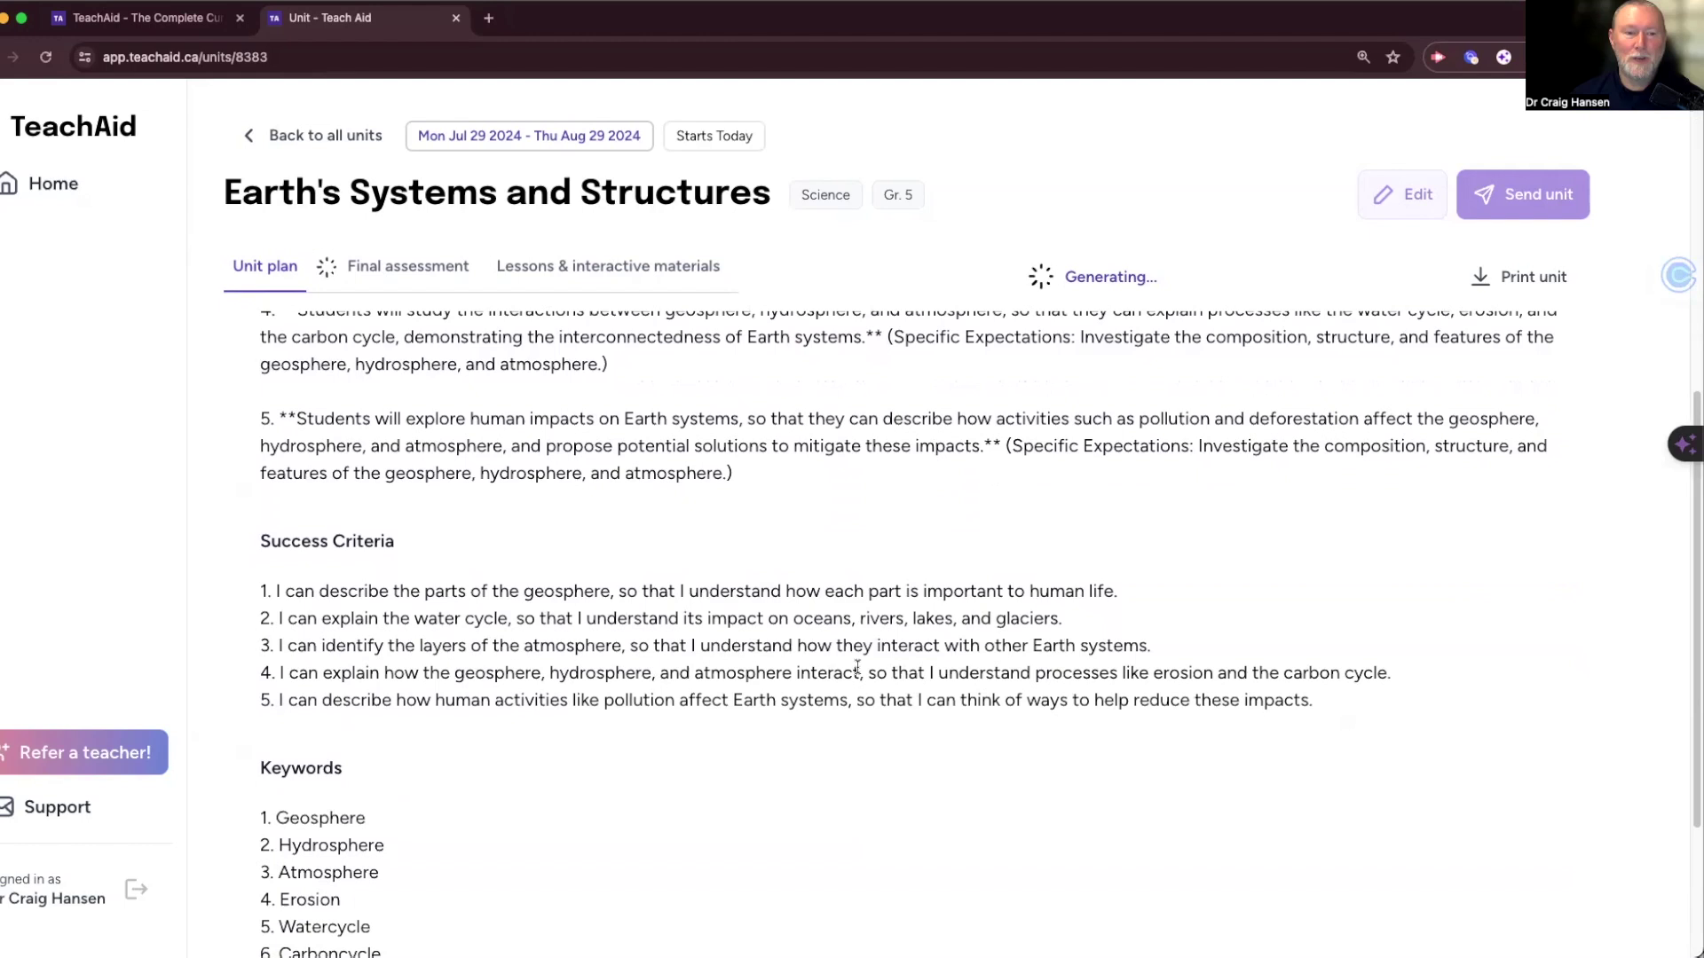
Save the Earth's Systems and Structures description unchanged and view the Presentation final assessment
scroll(857, 666, "up", 10)
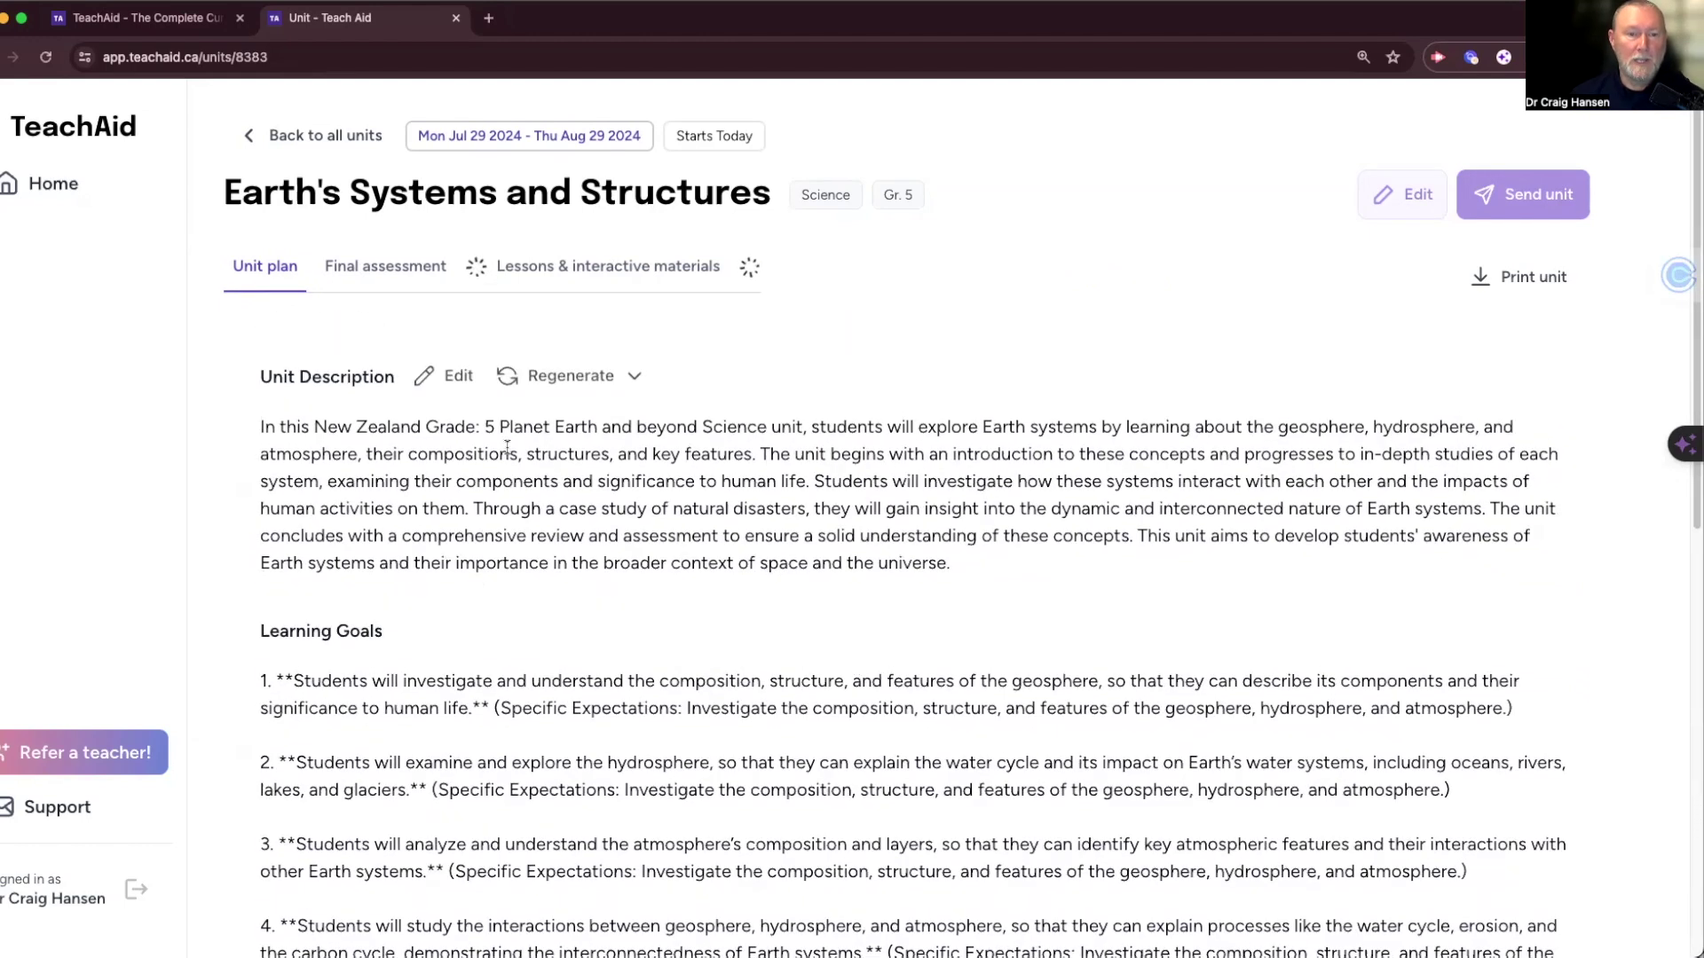
left_click(451, 375)
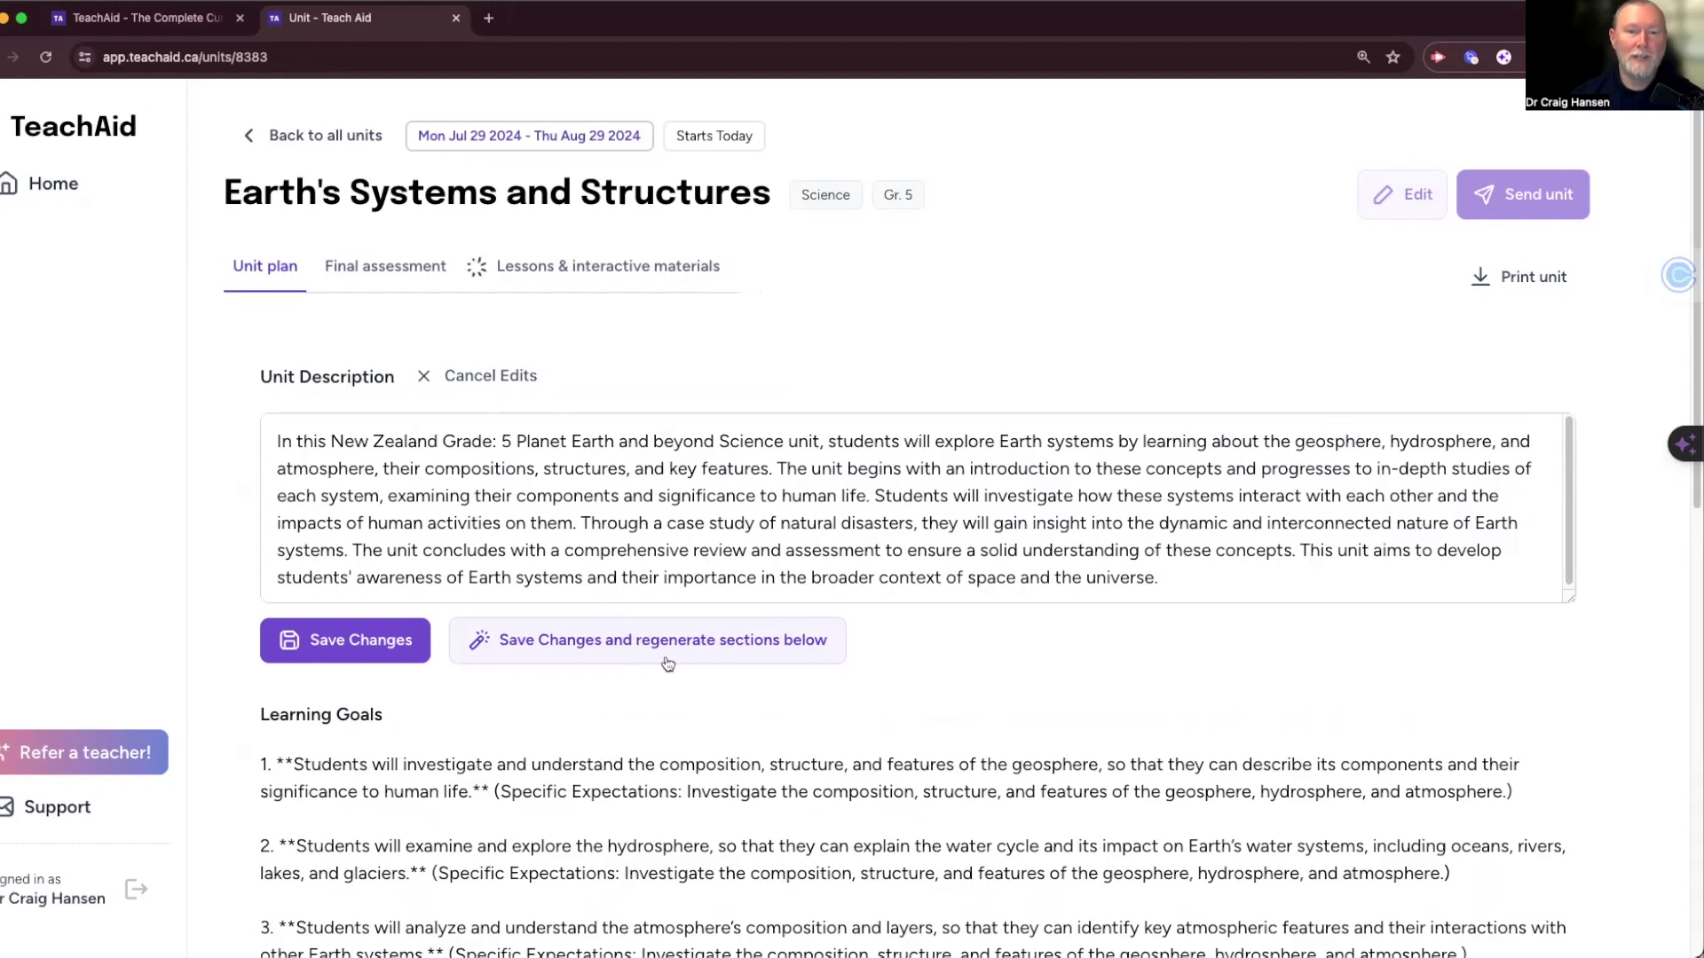
left_click(416, 651)
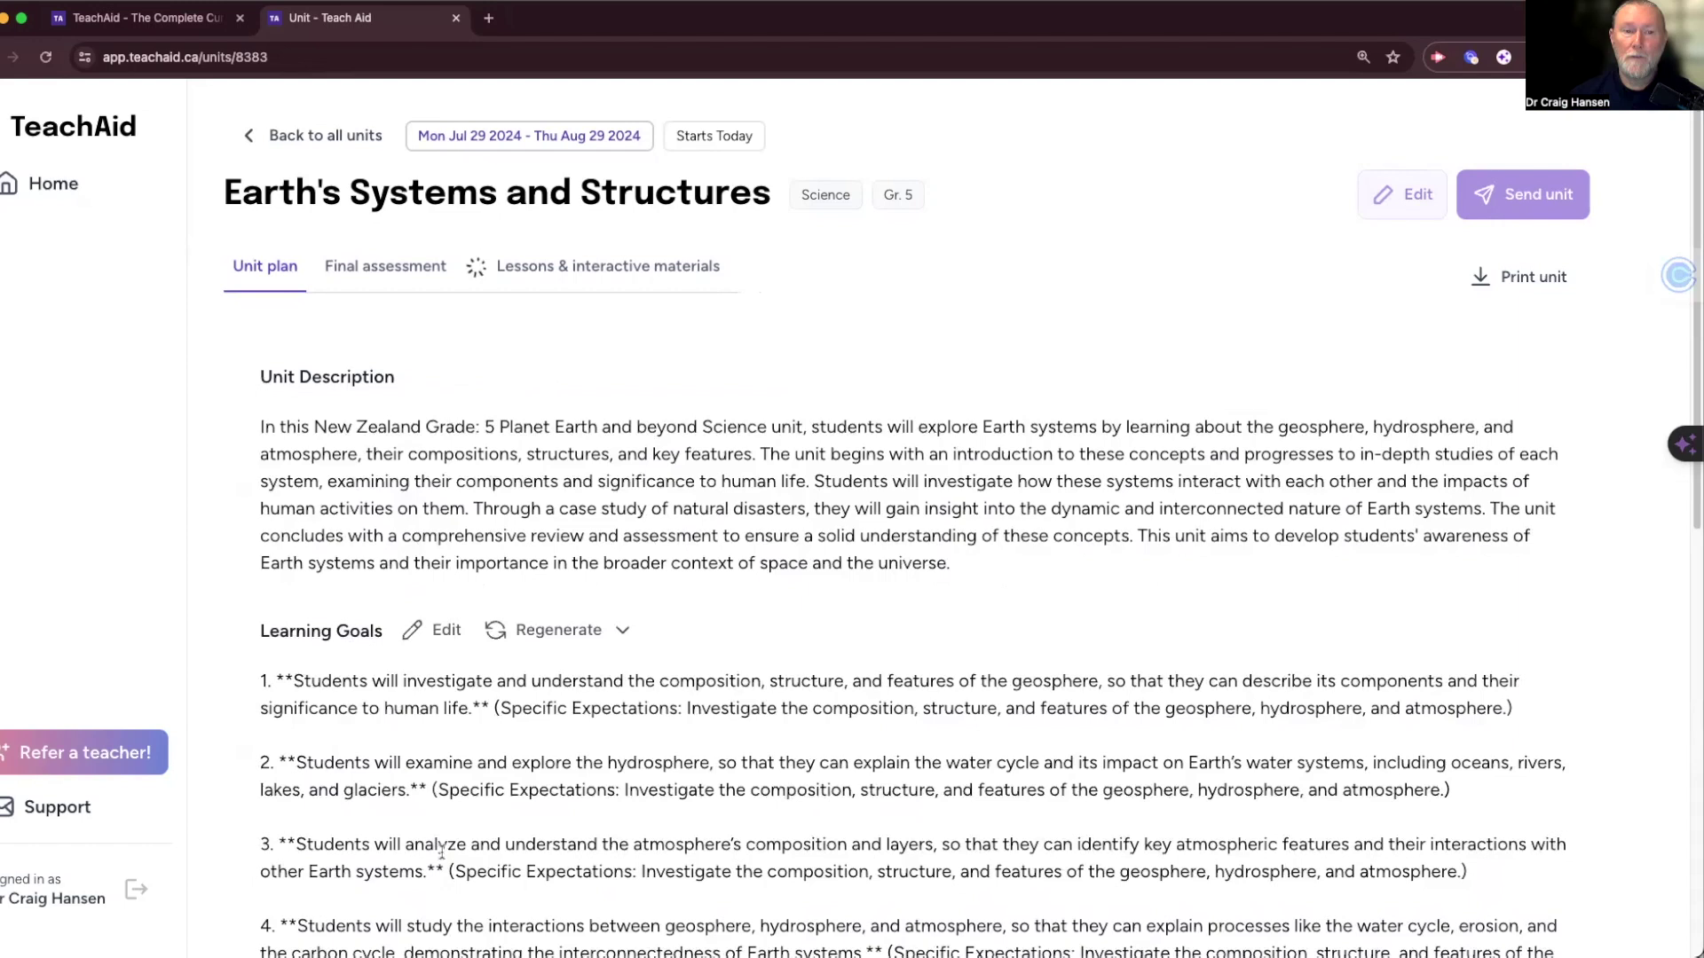
scroll(366, 725, "down", 1)
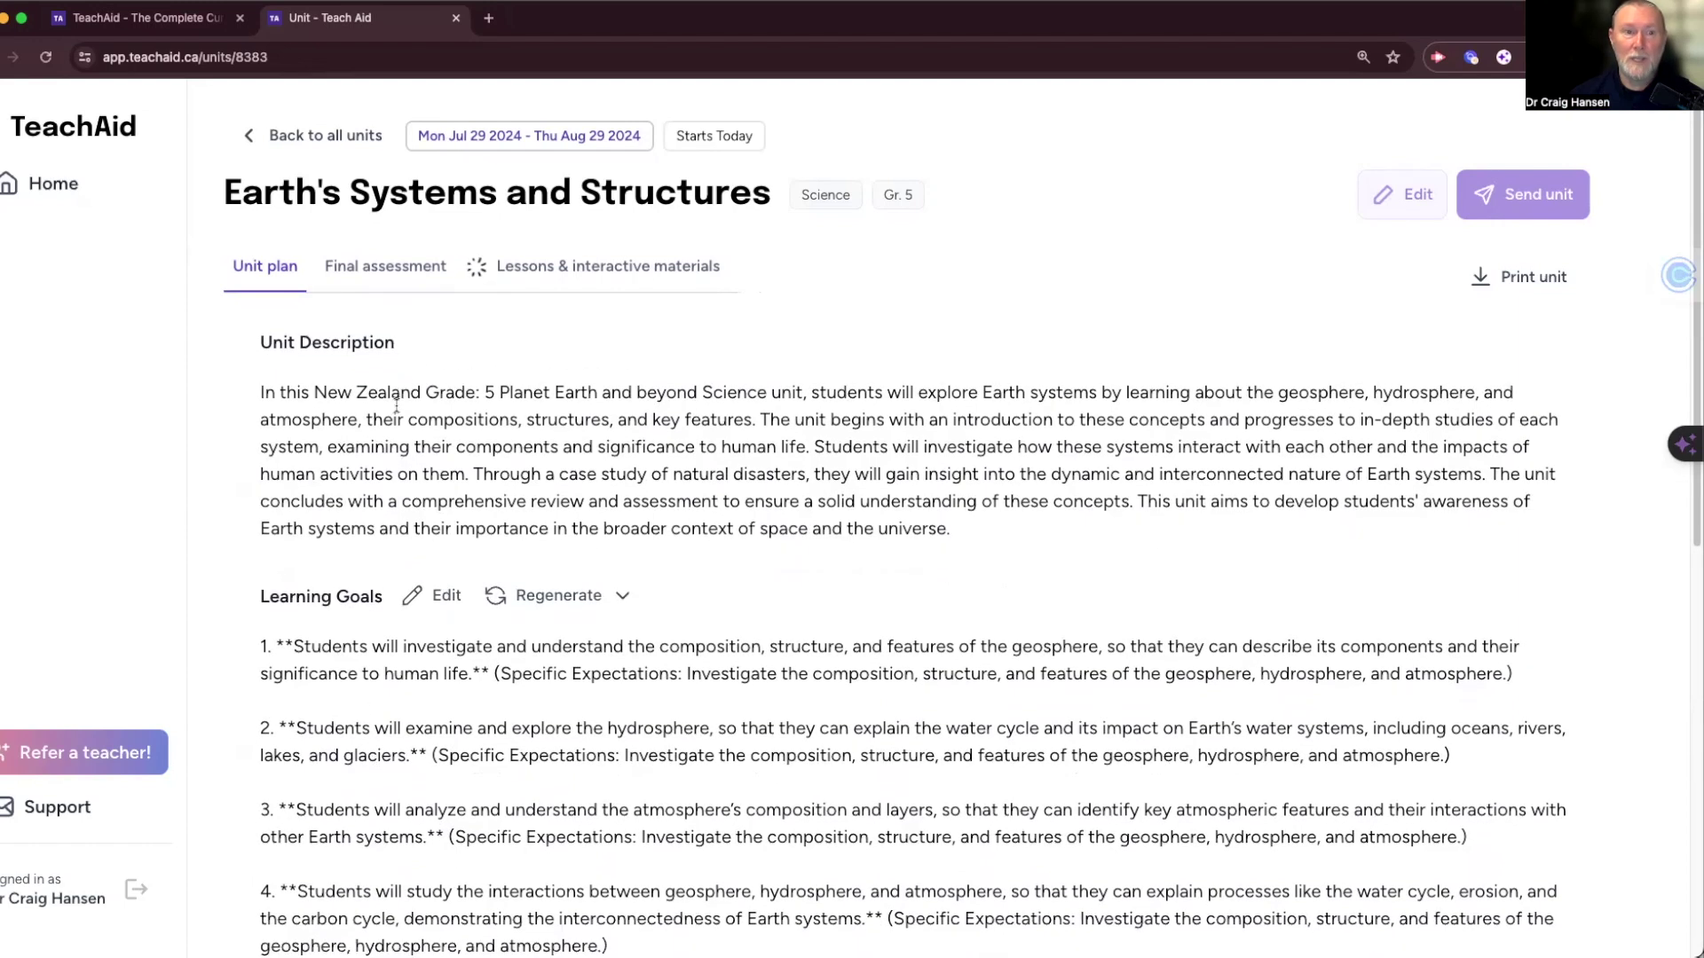
left_click(385, 266)
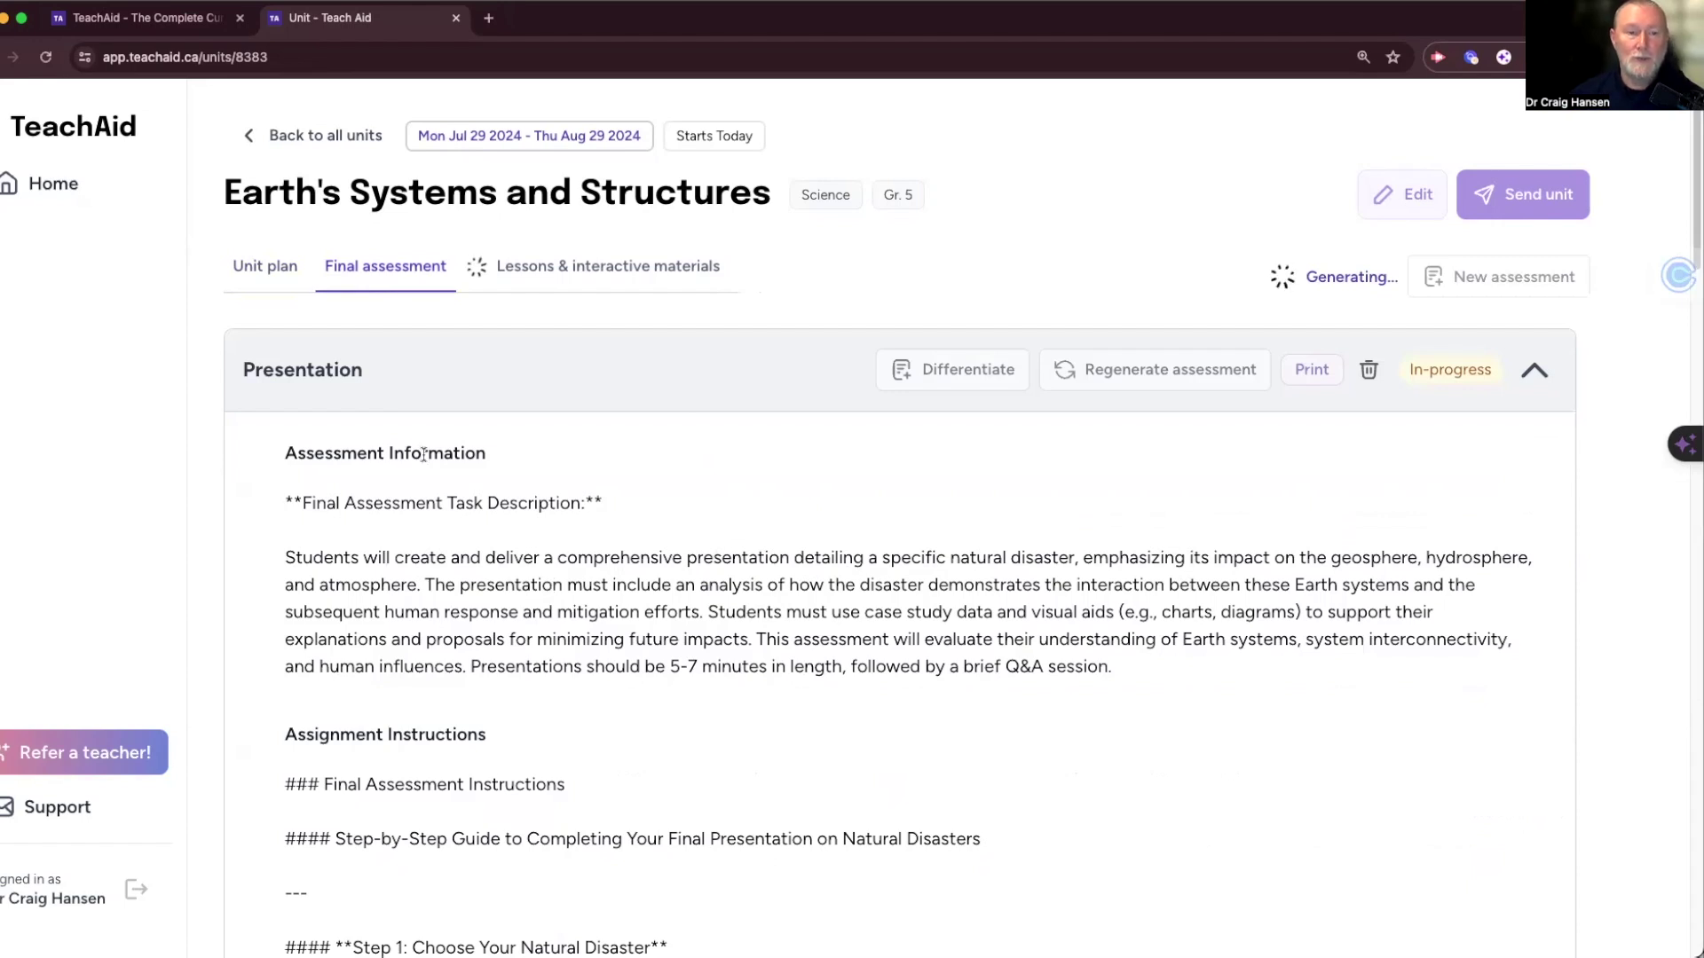
Open the Final Assessment Rubric, save its Knowledge and Understanding row, and close it
scroll(473, 520, "down", 20)
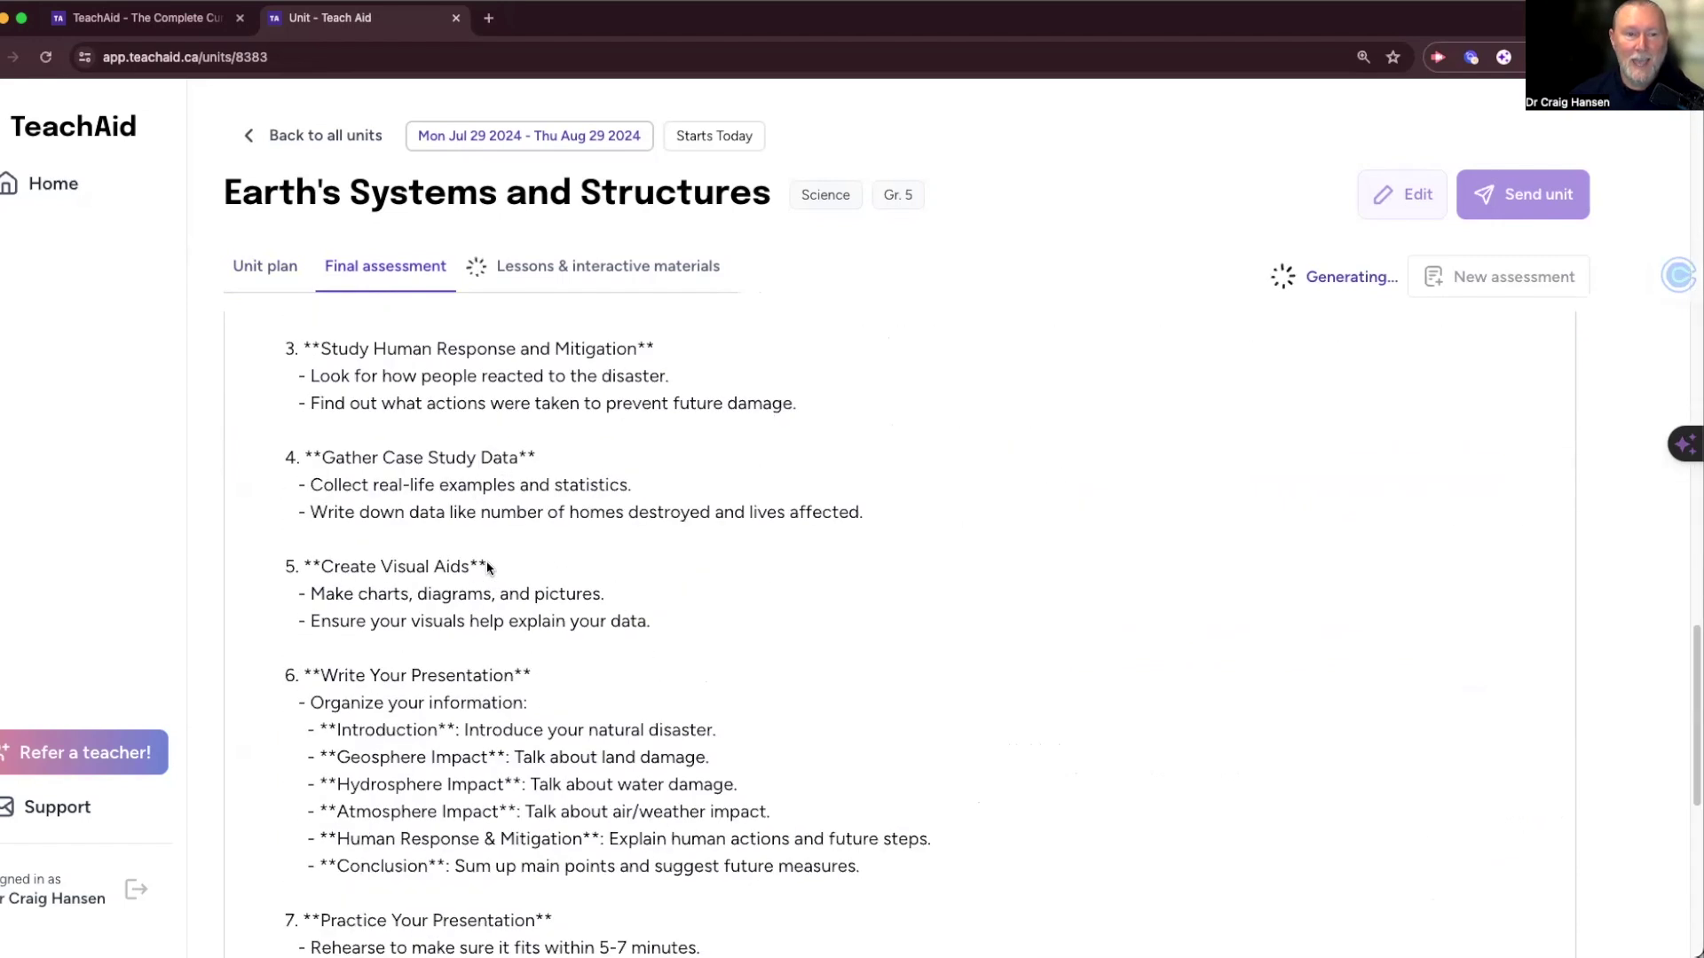
scroll(487, 573, "down", 2)
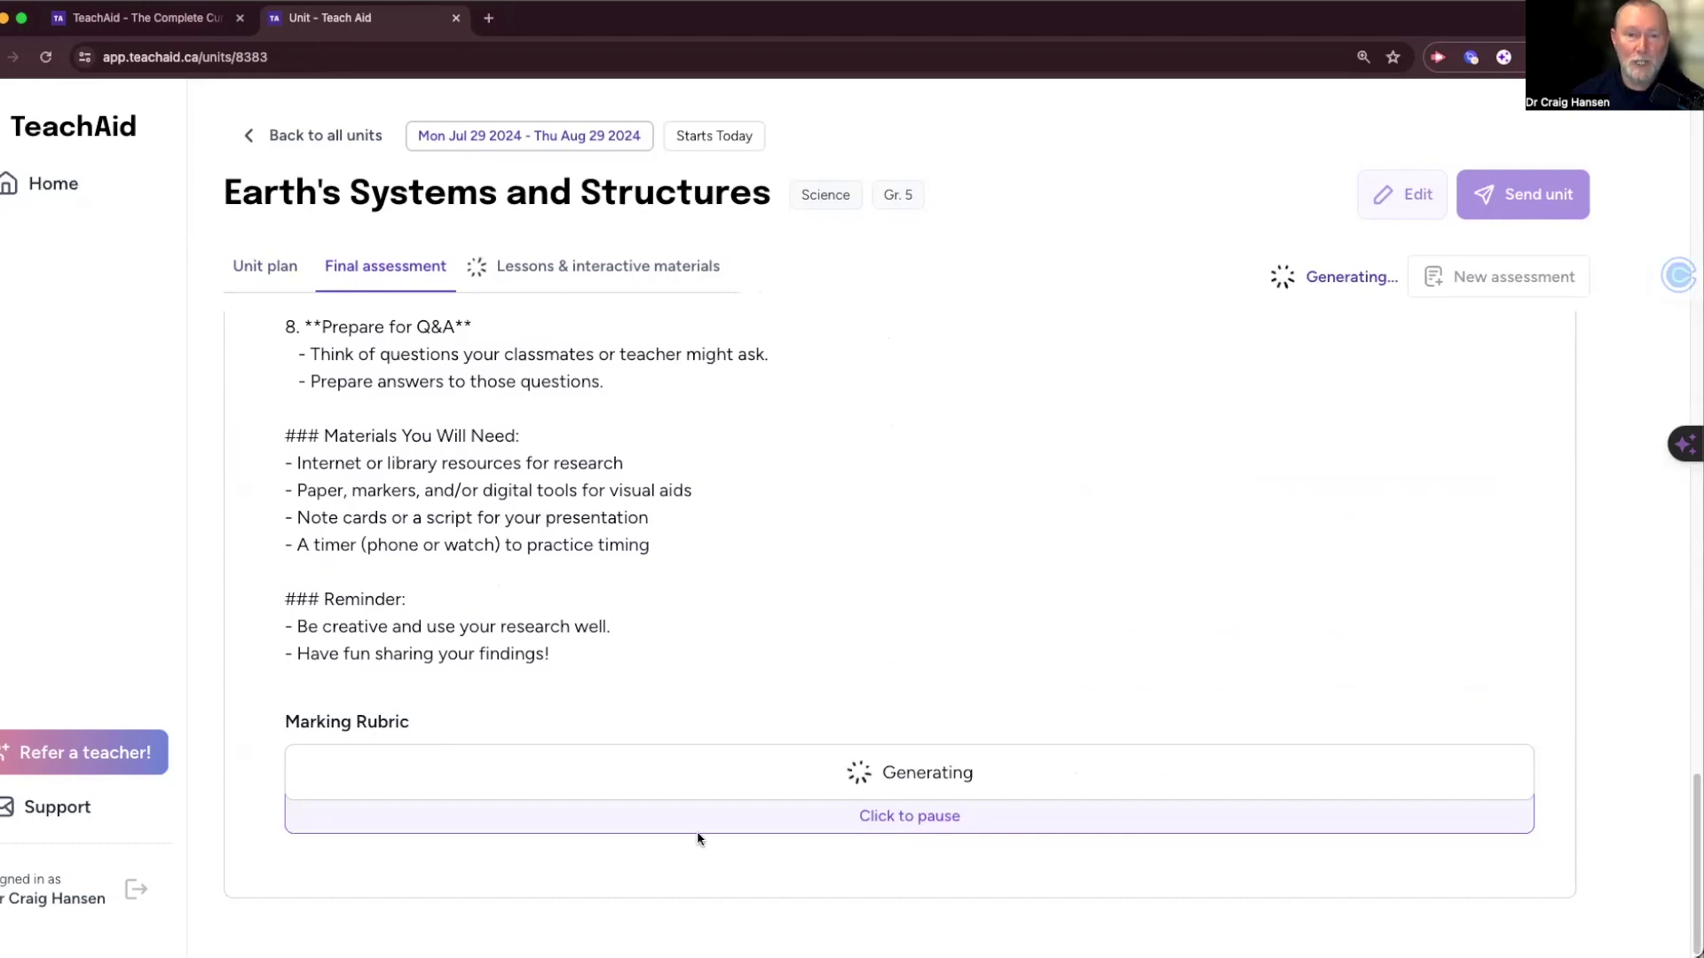
left_click(458, 832)
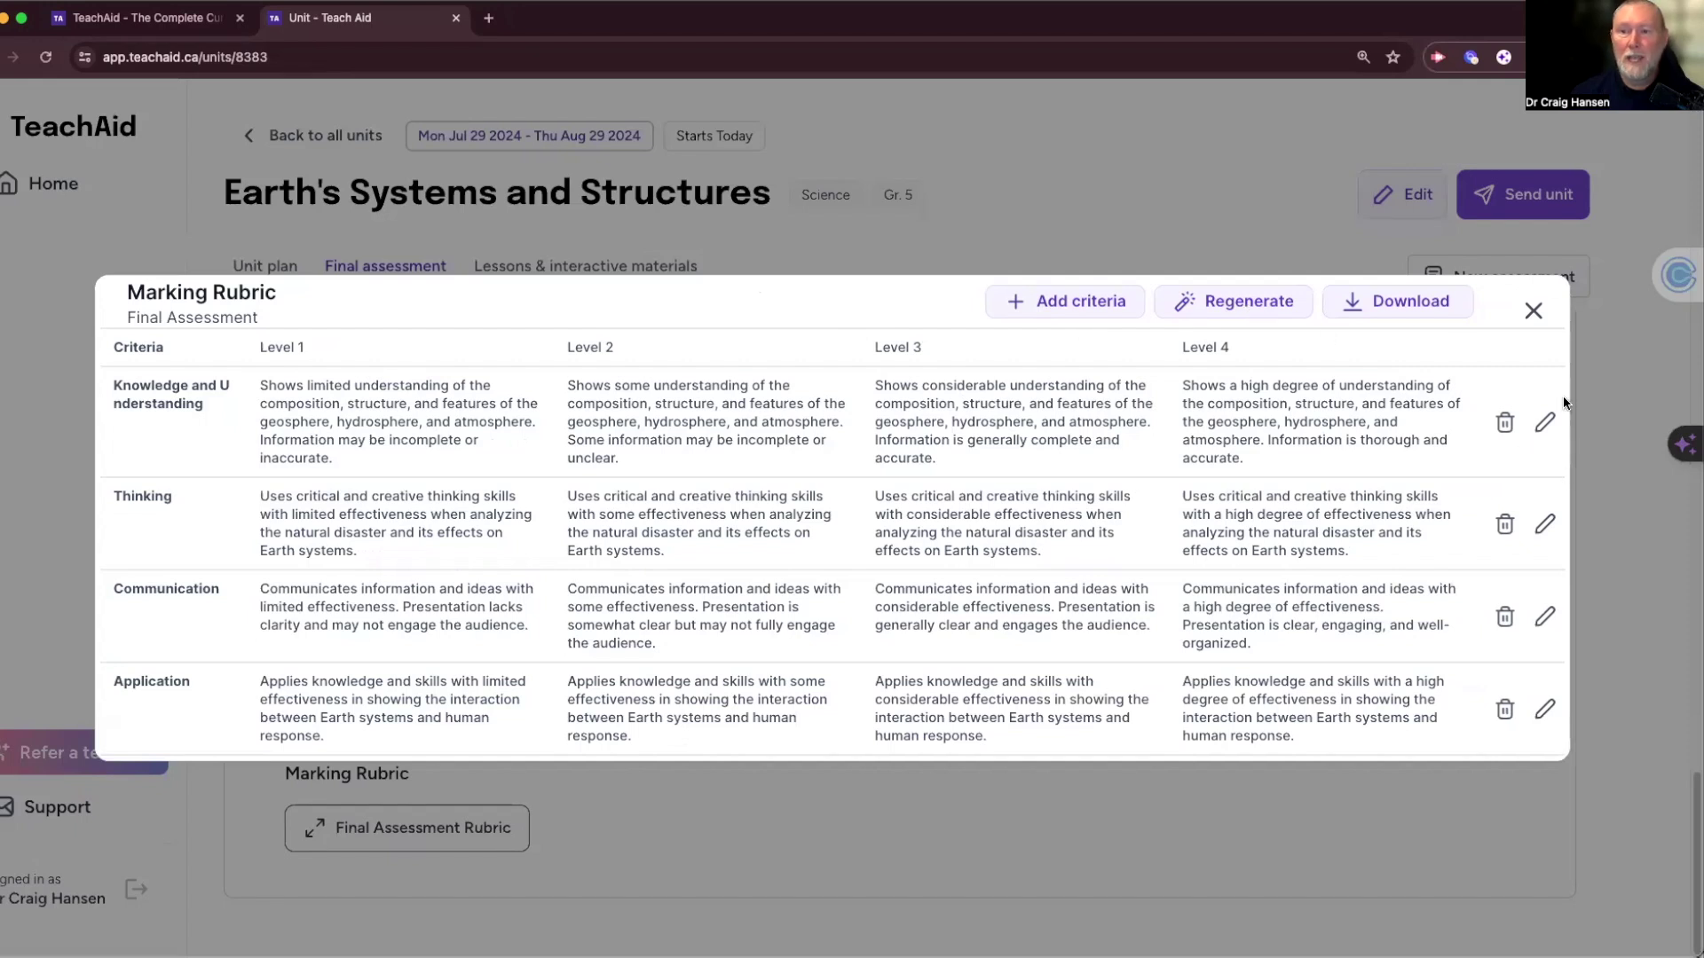
left_click(1545, 426)
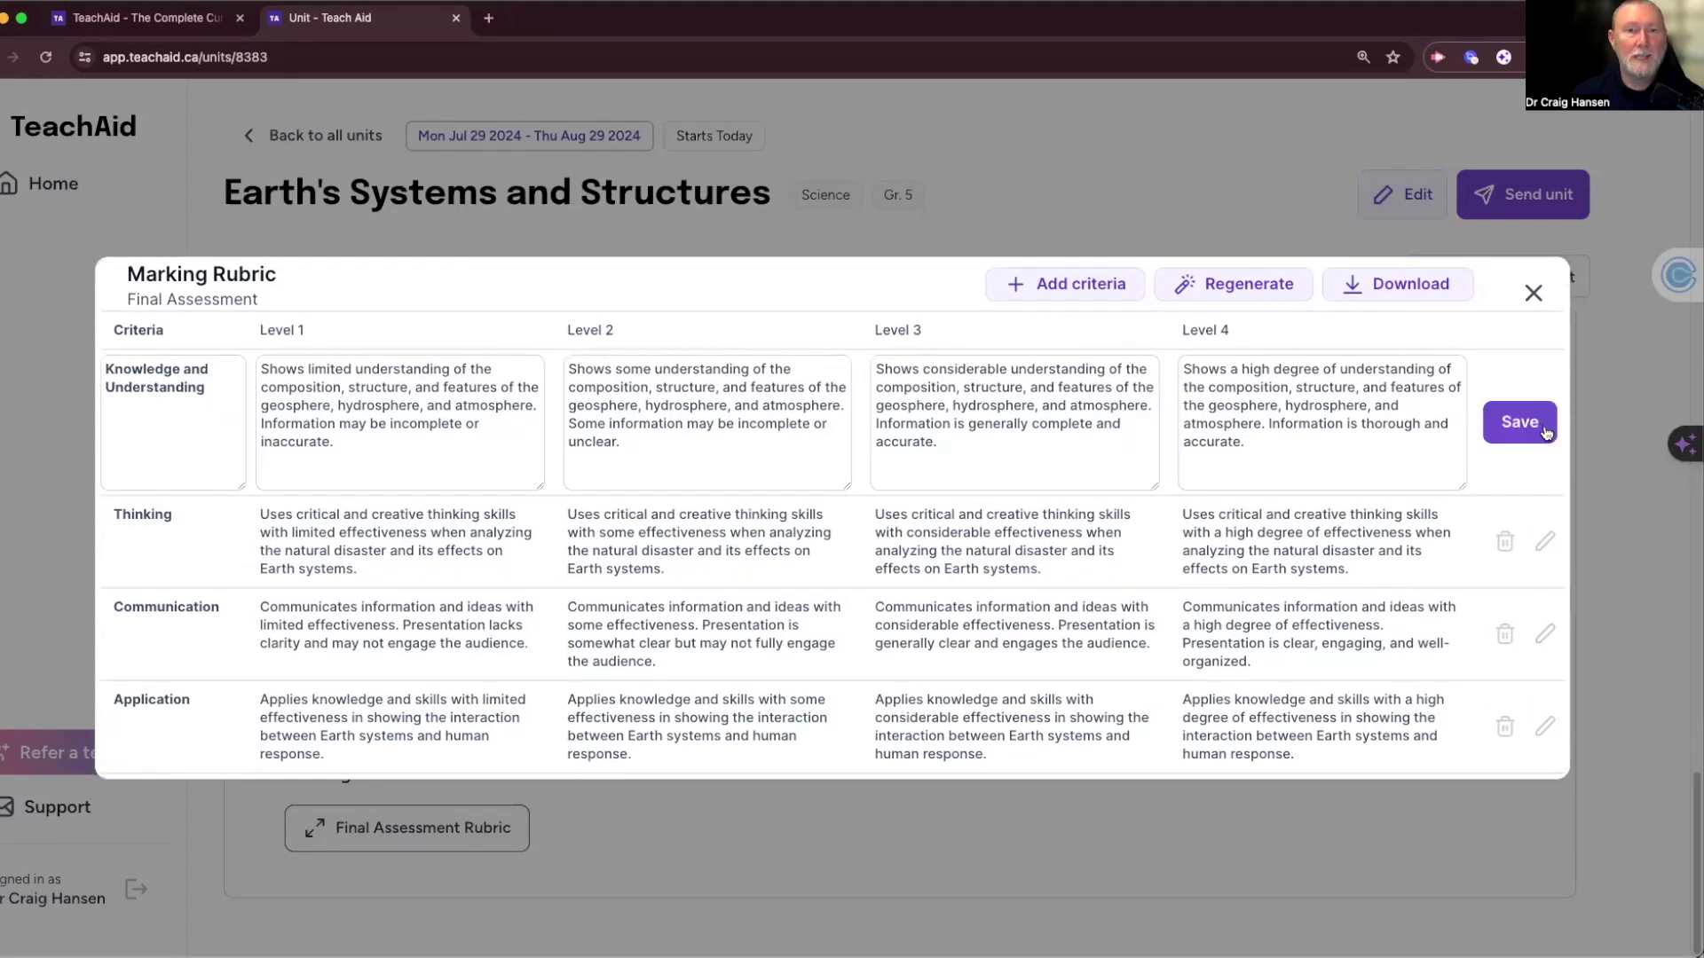
left_click(1519, 422)
left_click(1533, 311)
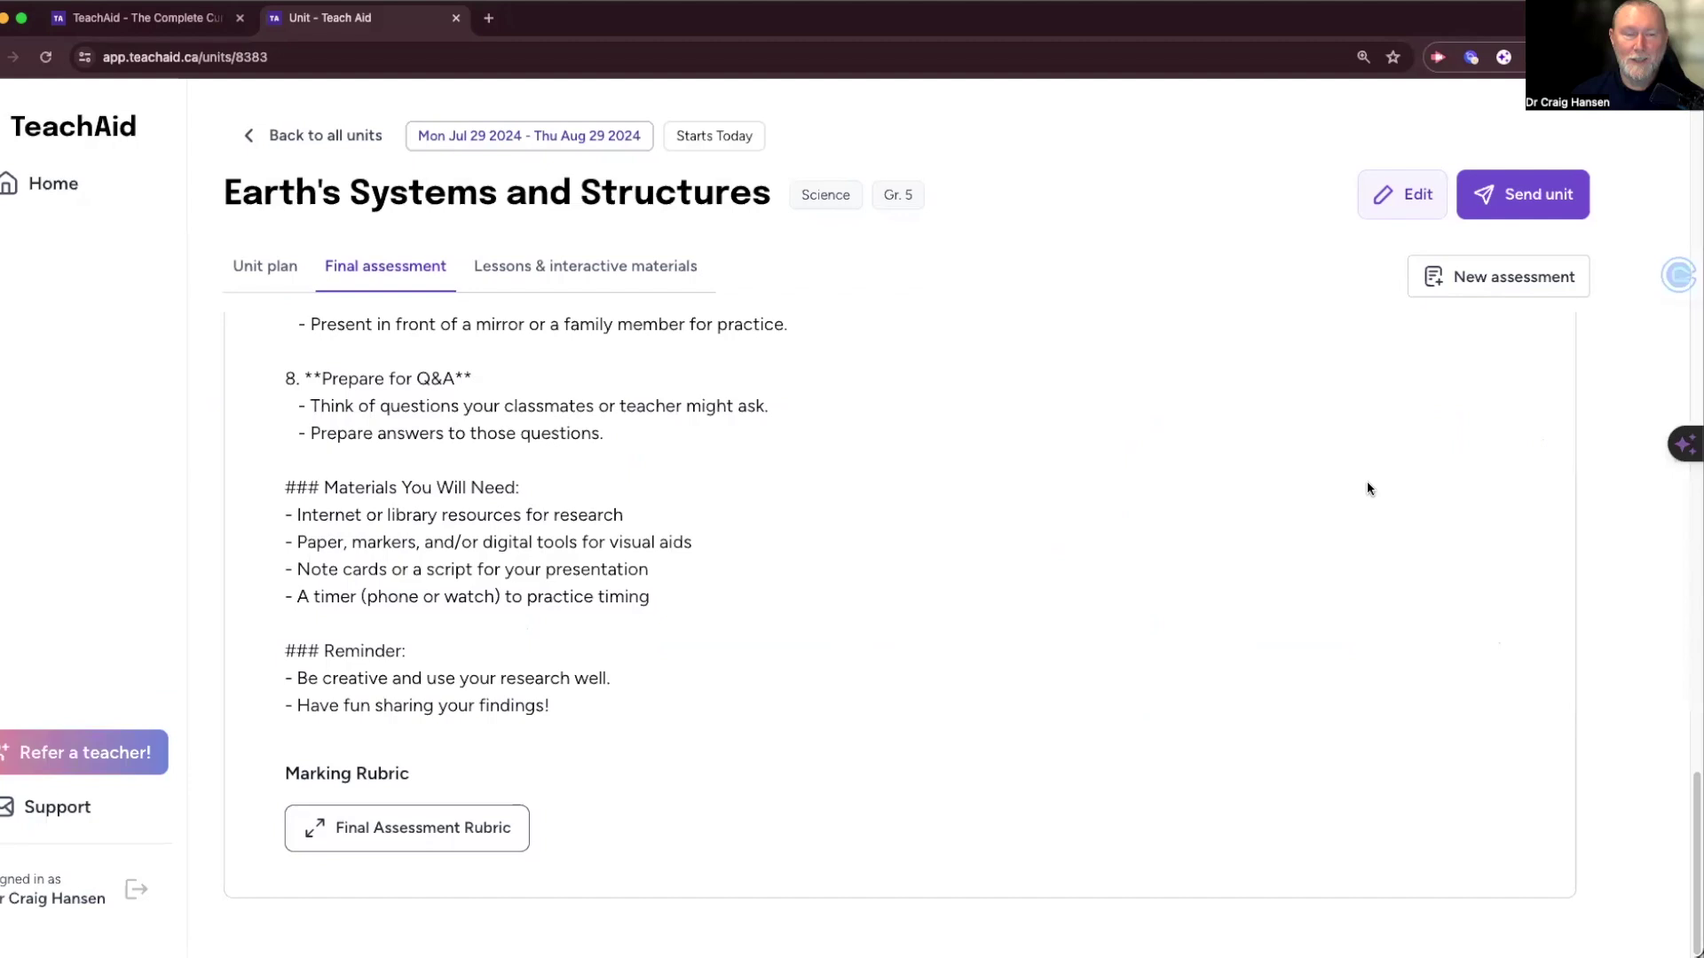
scroll(550, 302, "up", 5)
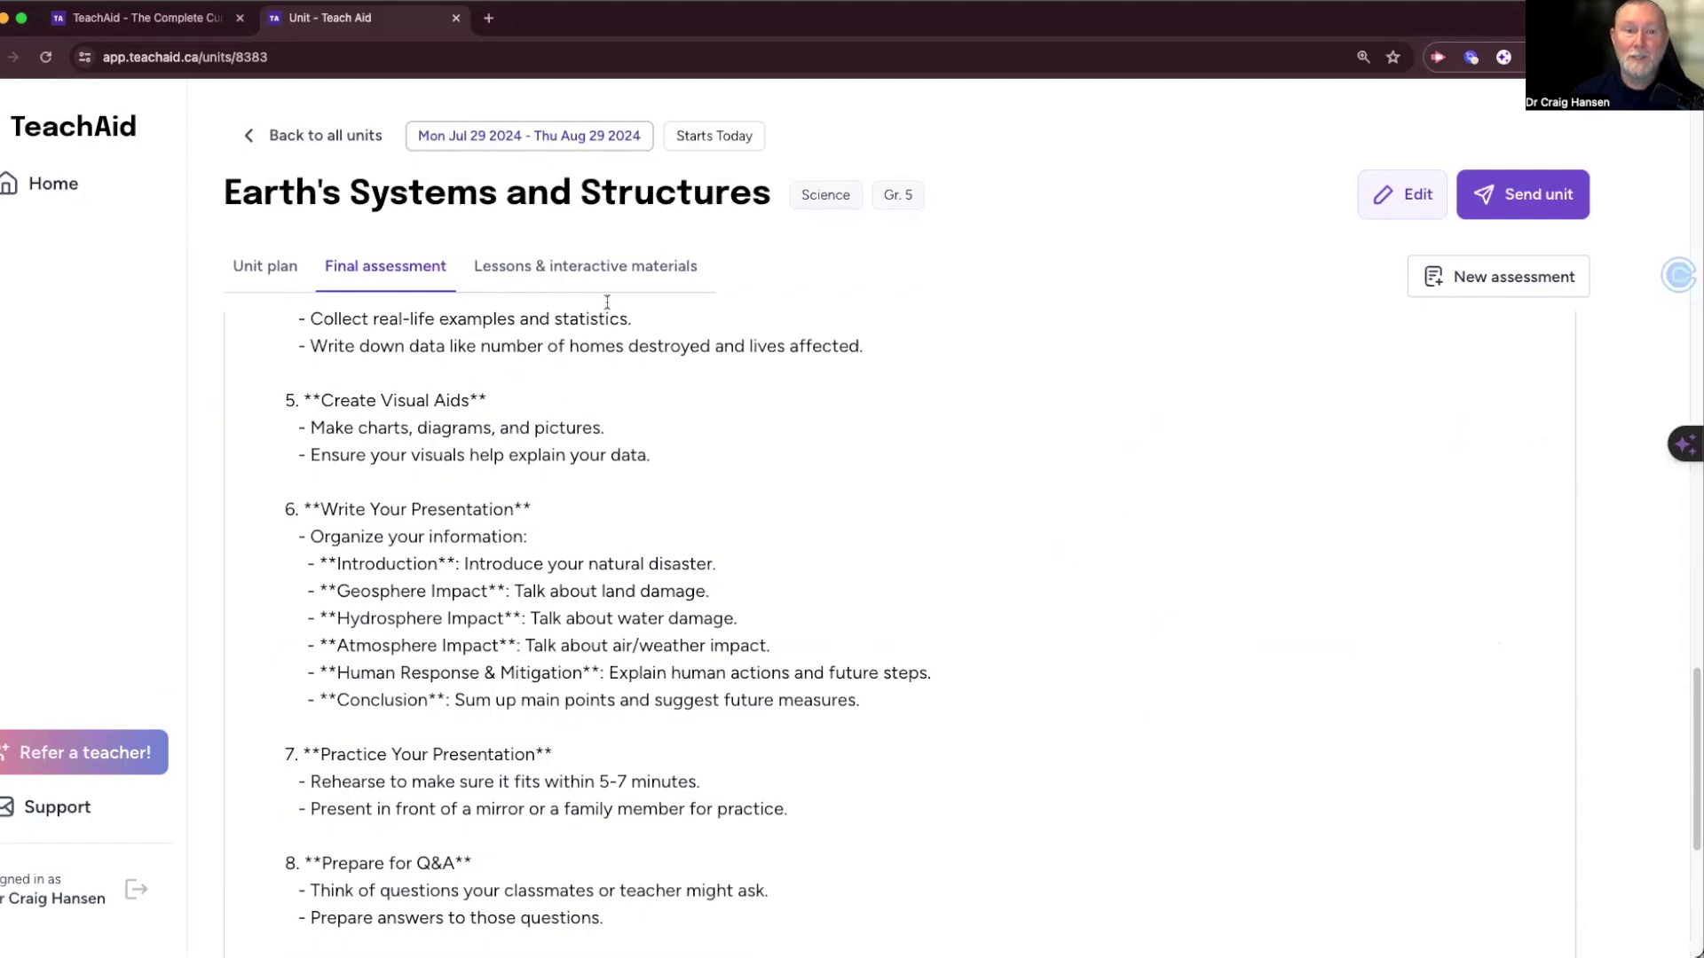
left_click(268, 268)
left_click(404, 279)
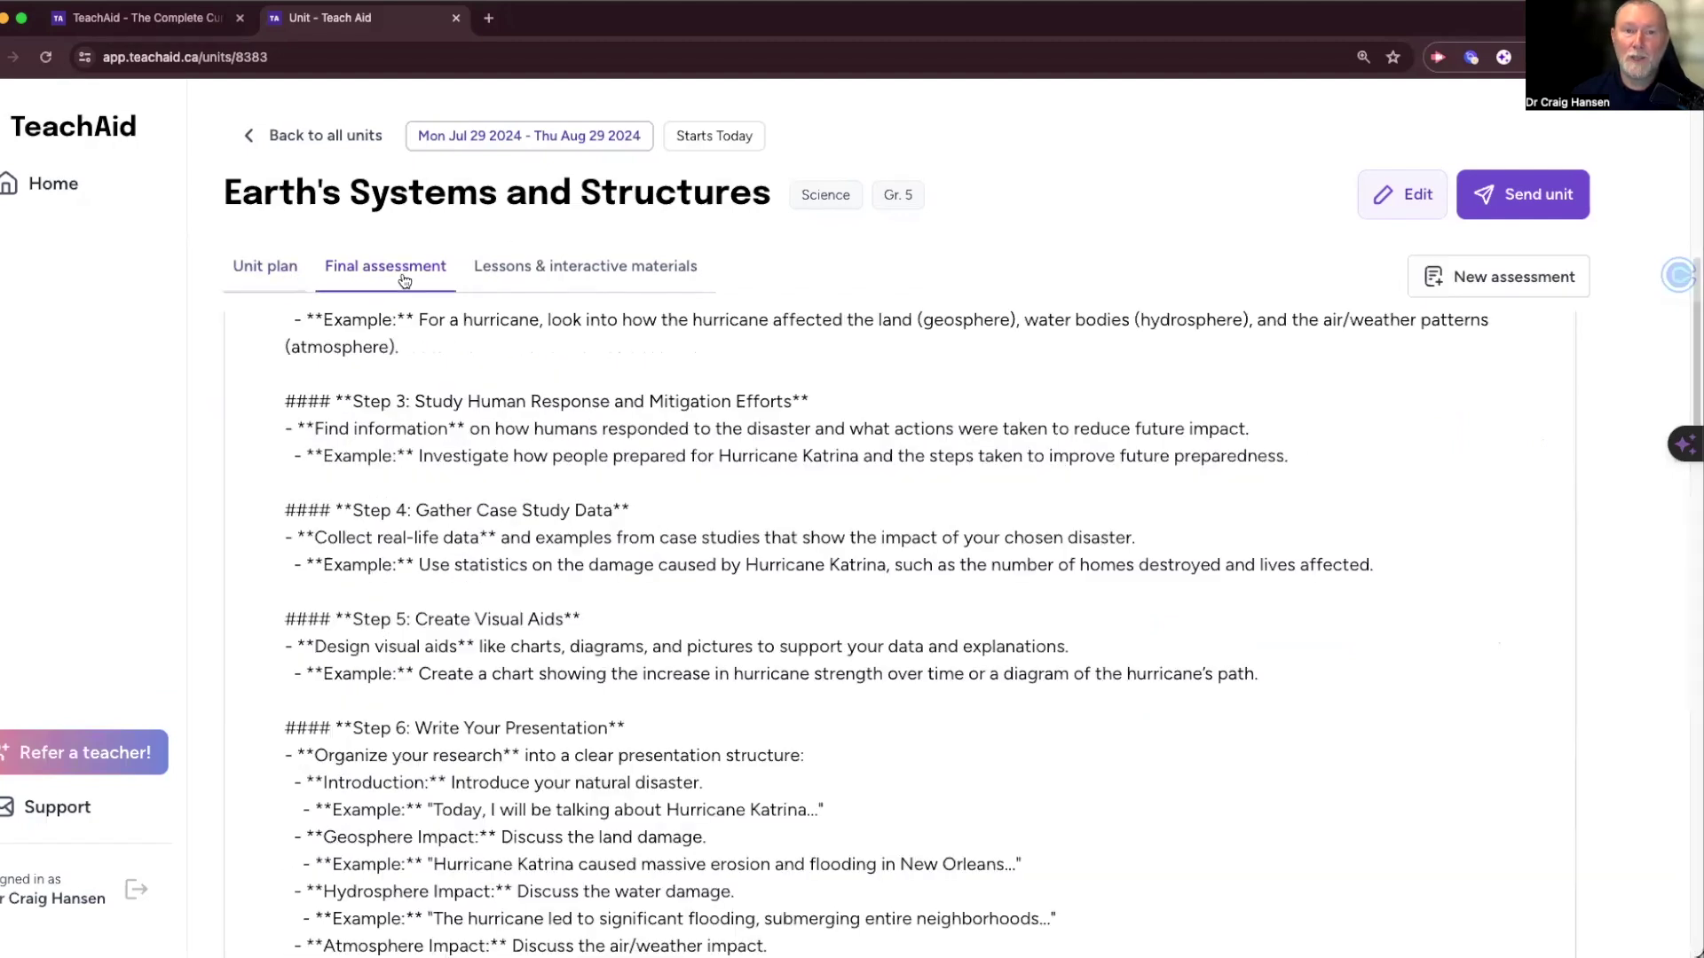
Review Lesson 1, Introduction to Earth Systems, in the lessons list and launch its interactive lesson
left_click(562, 276)
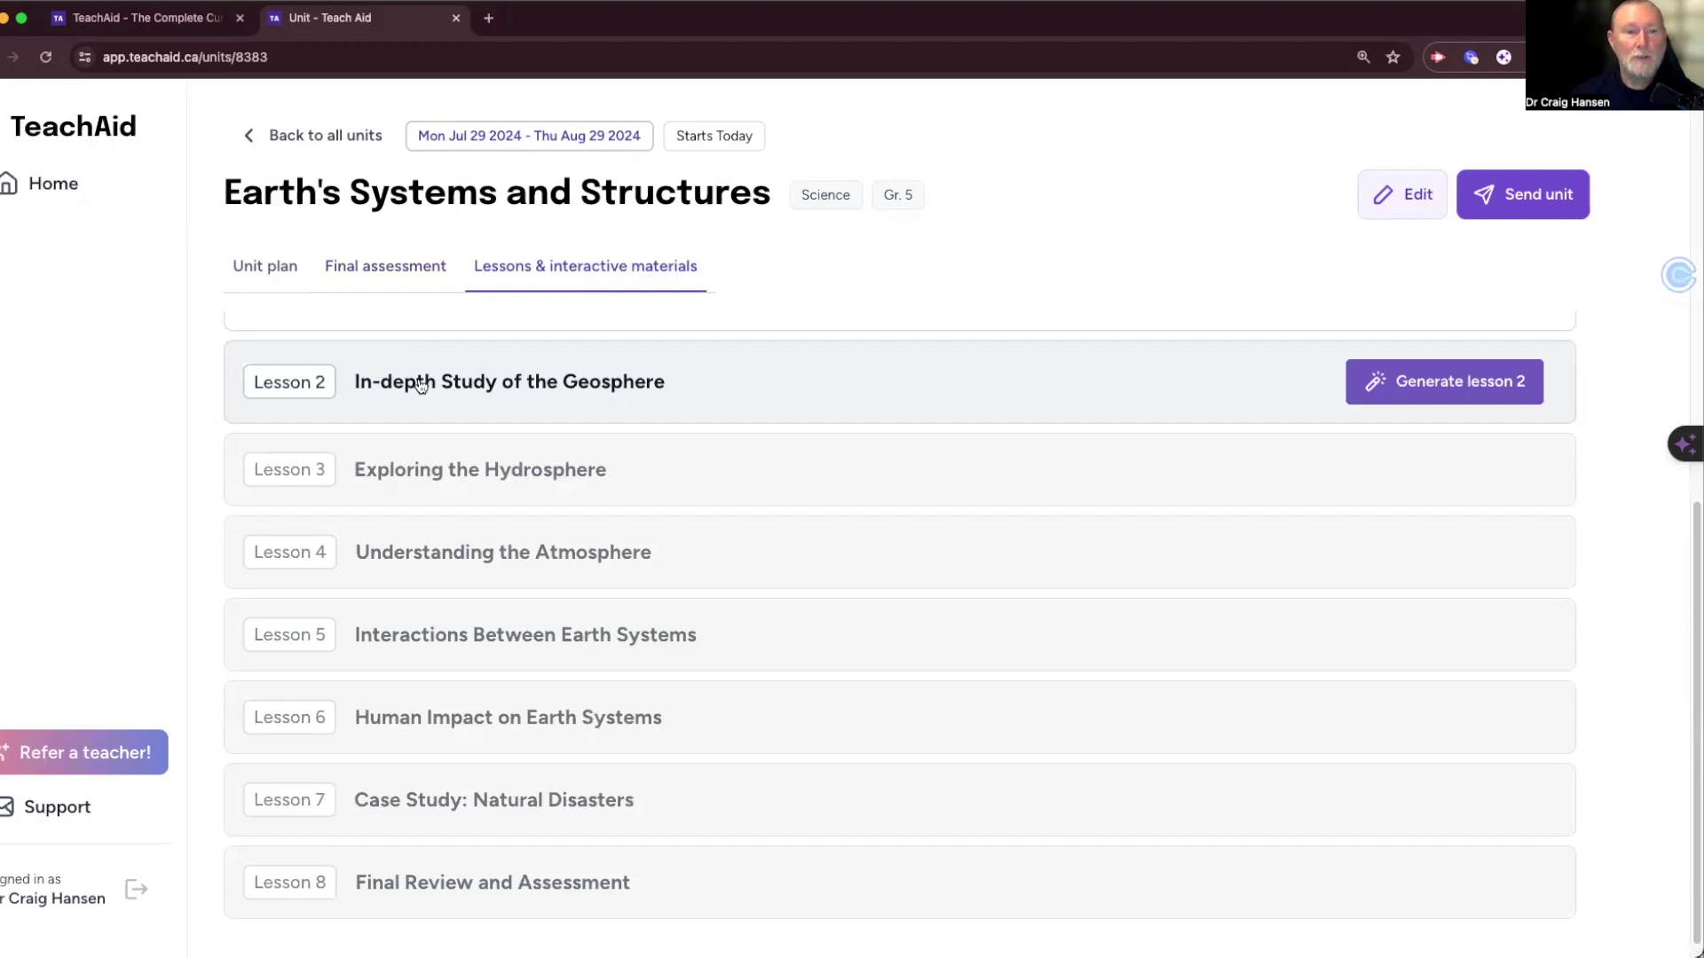
scroll(526, 415, "up", 1)
scroll(1183, 359, "up", 10)
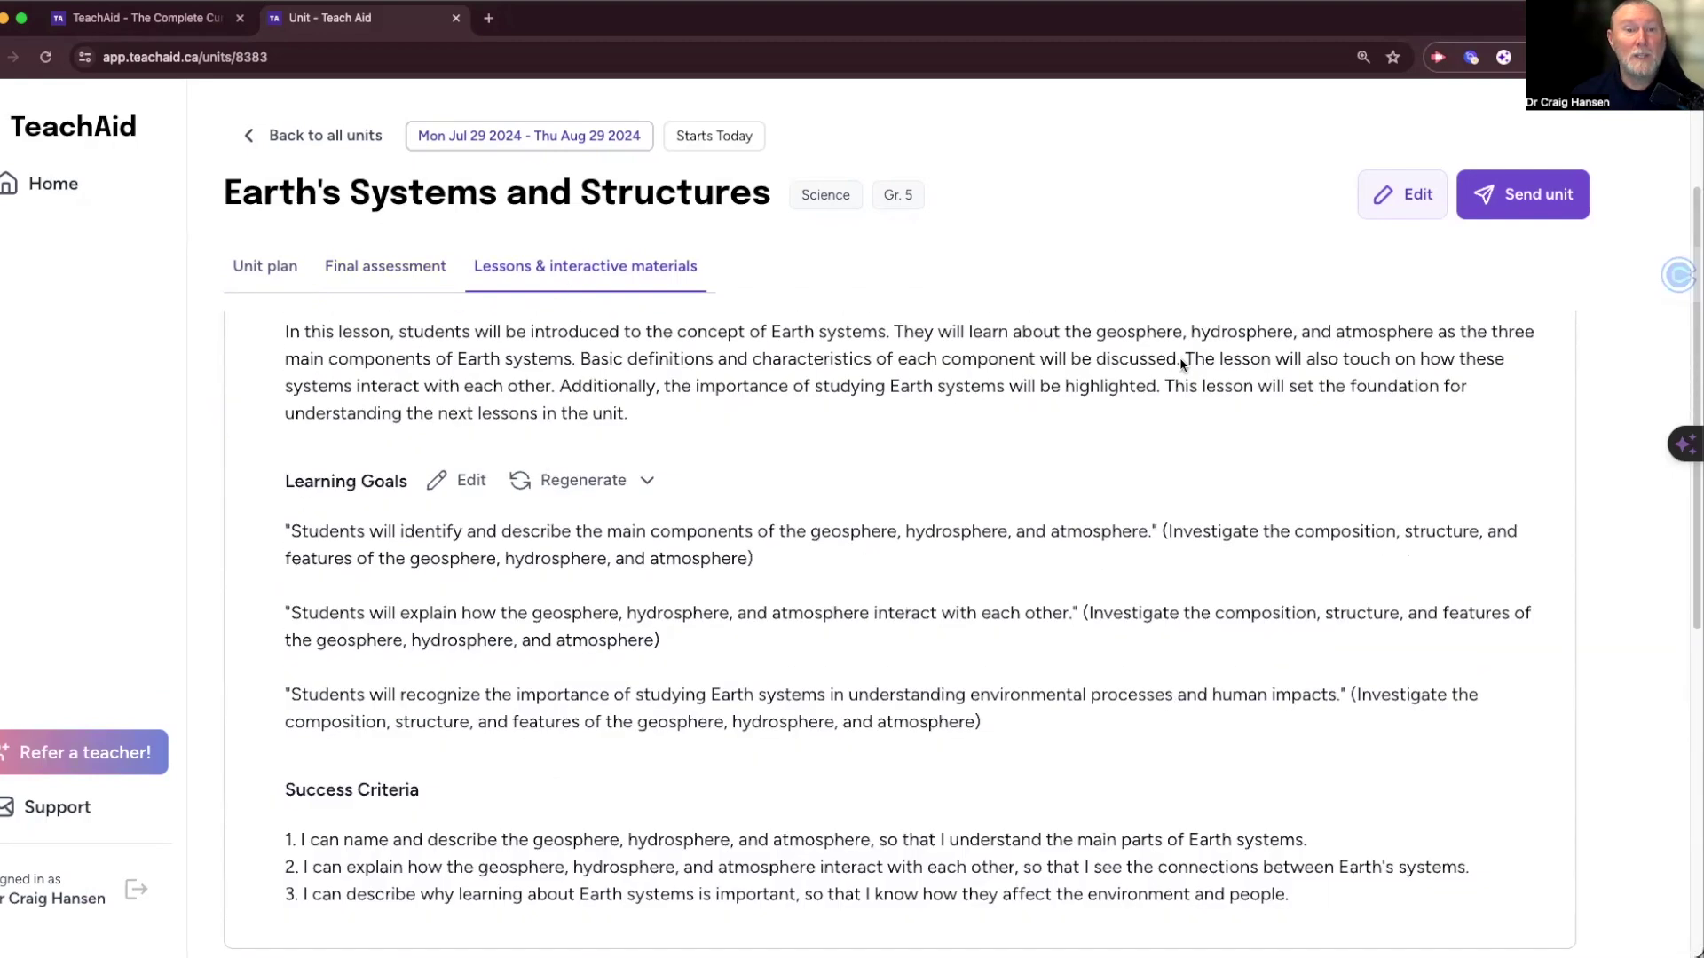
scroll(1181, 364, "down", 8)
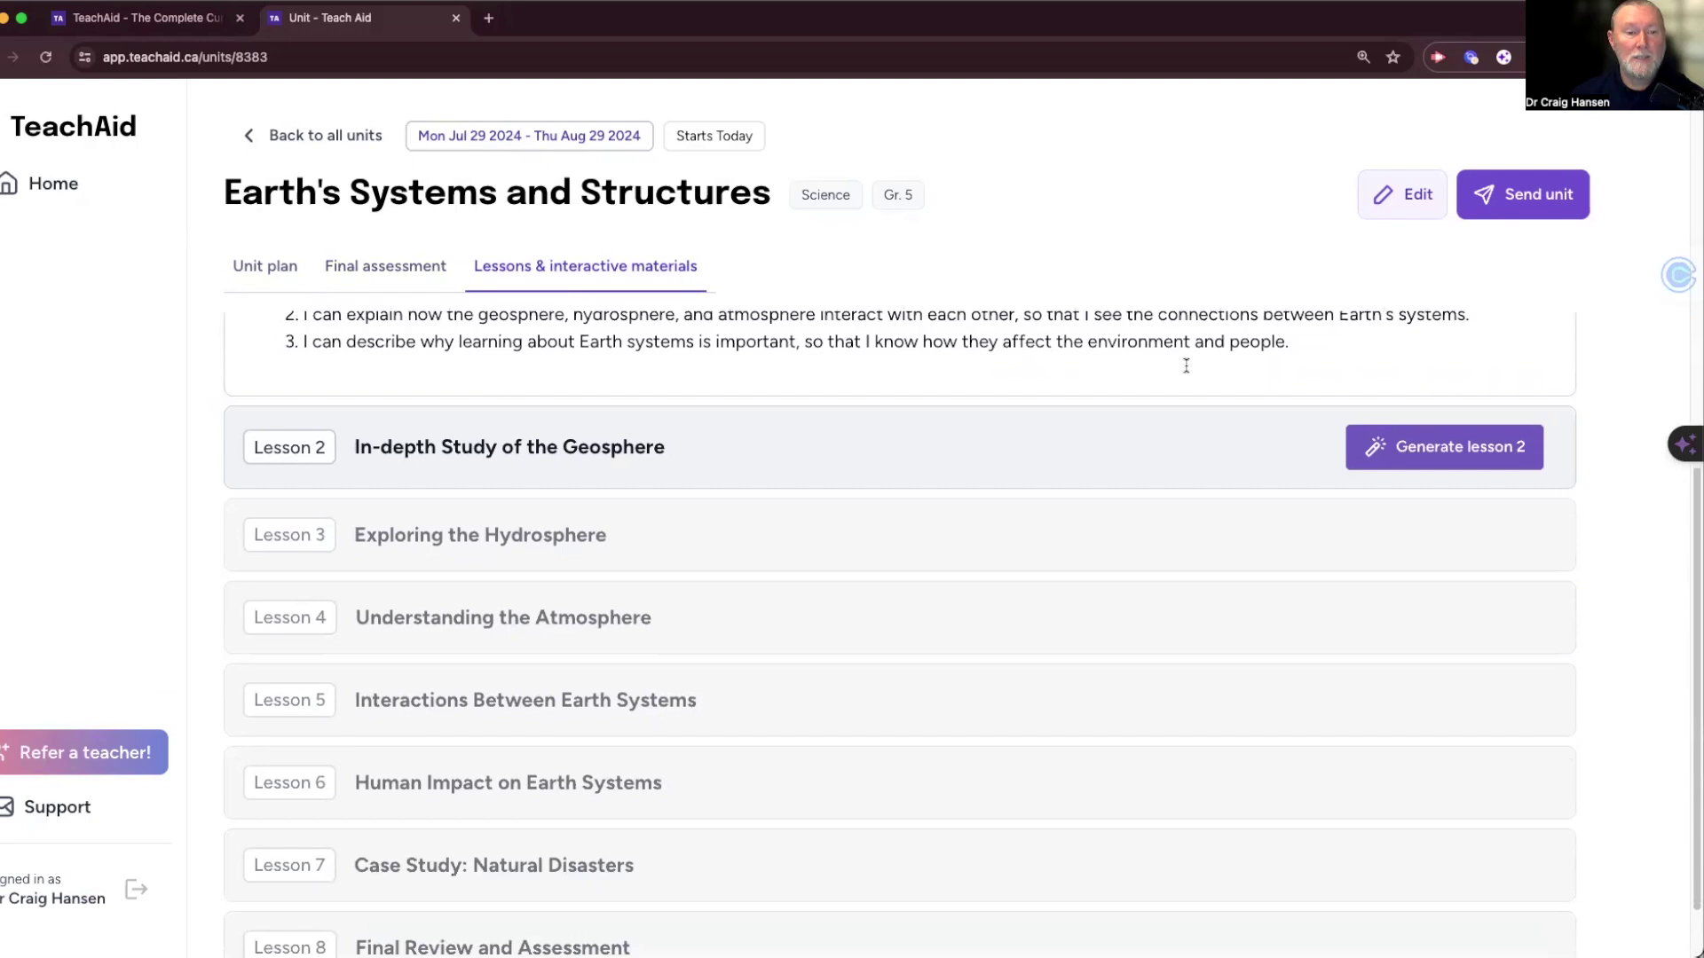
scroll(1186, 370, "up", 9)
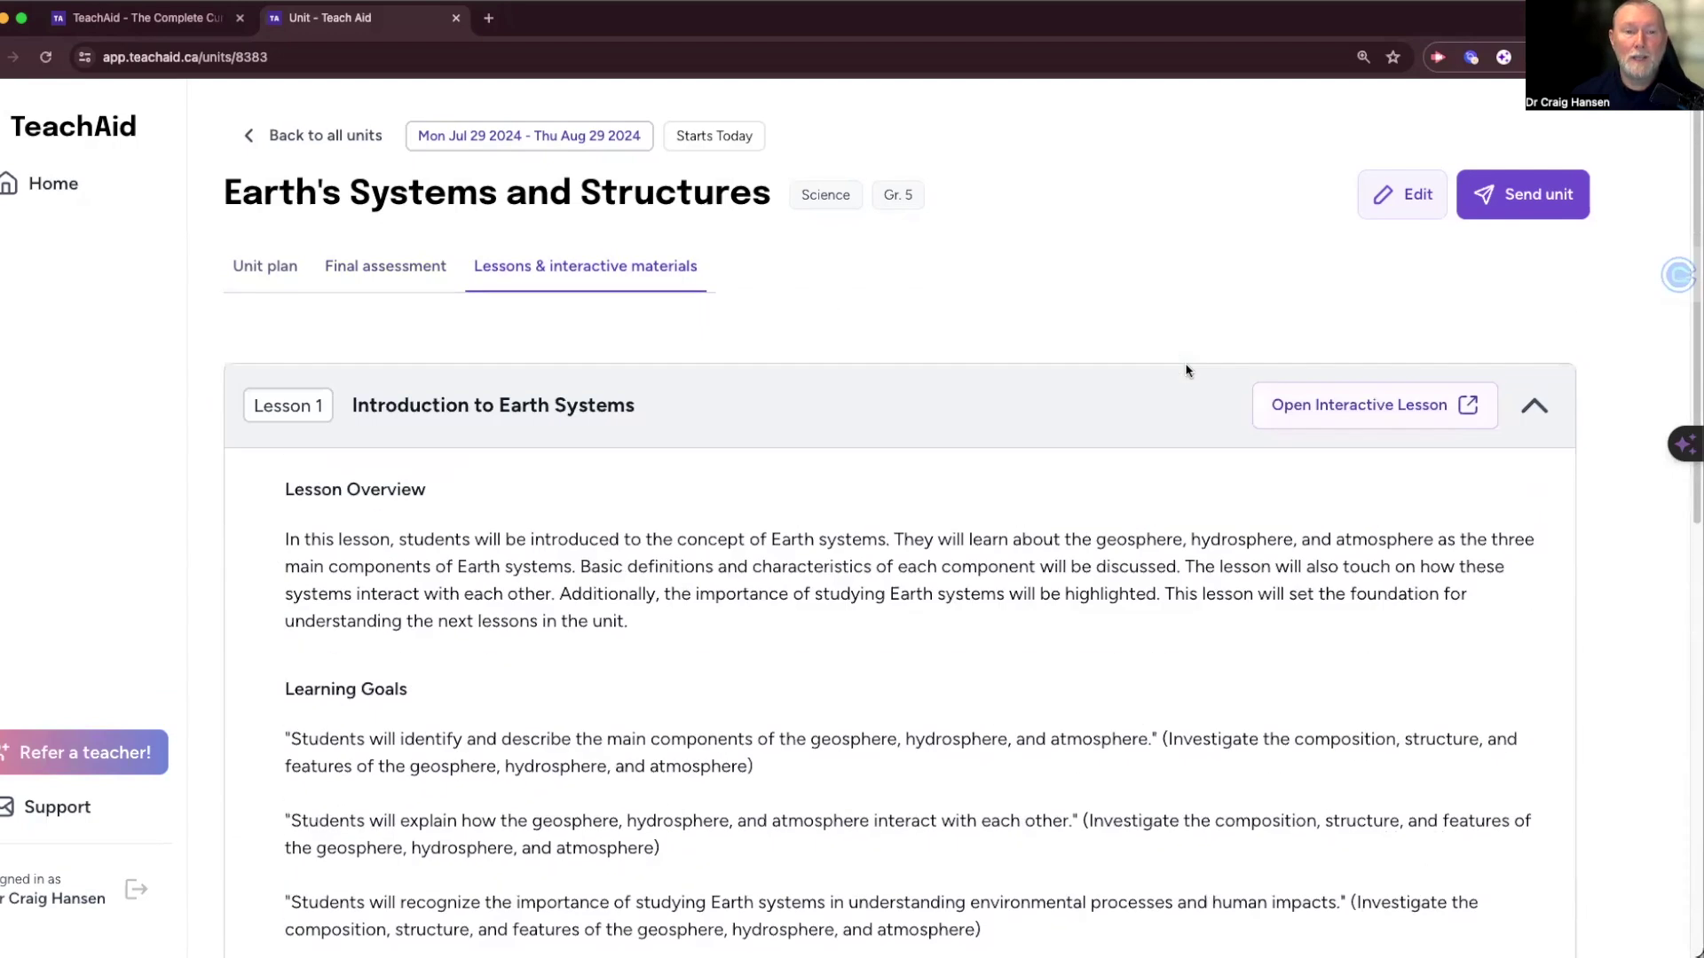
mouse_move(1029, 595)
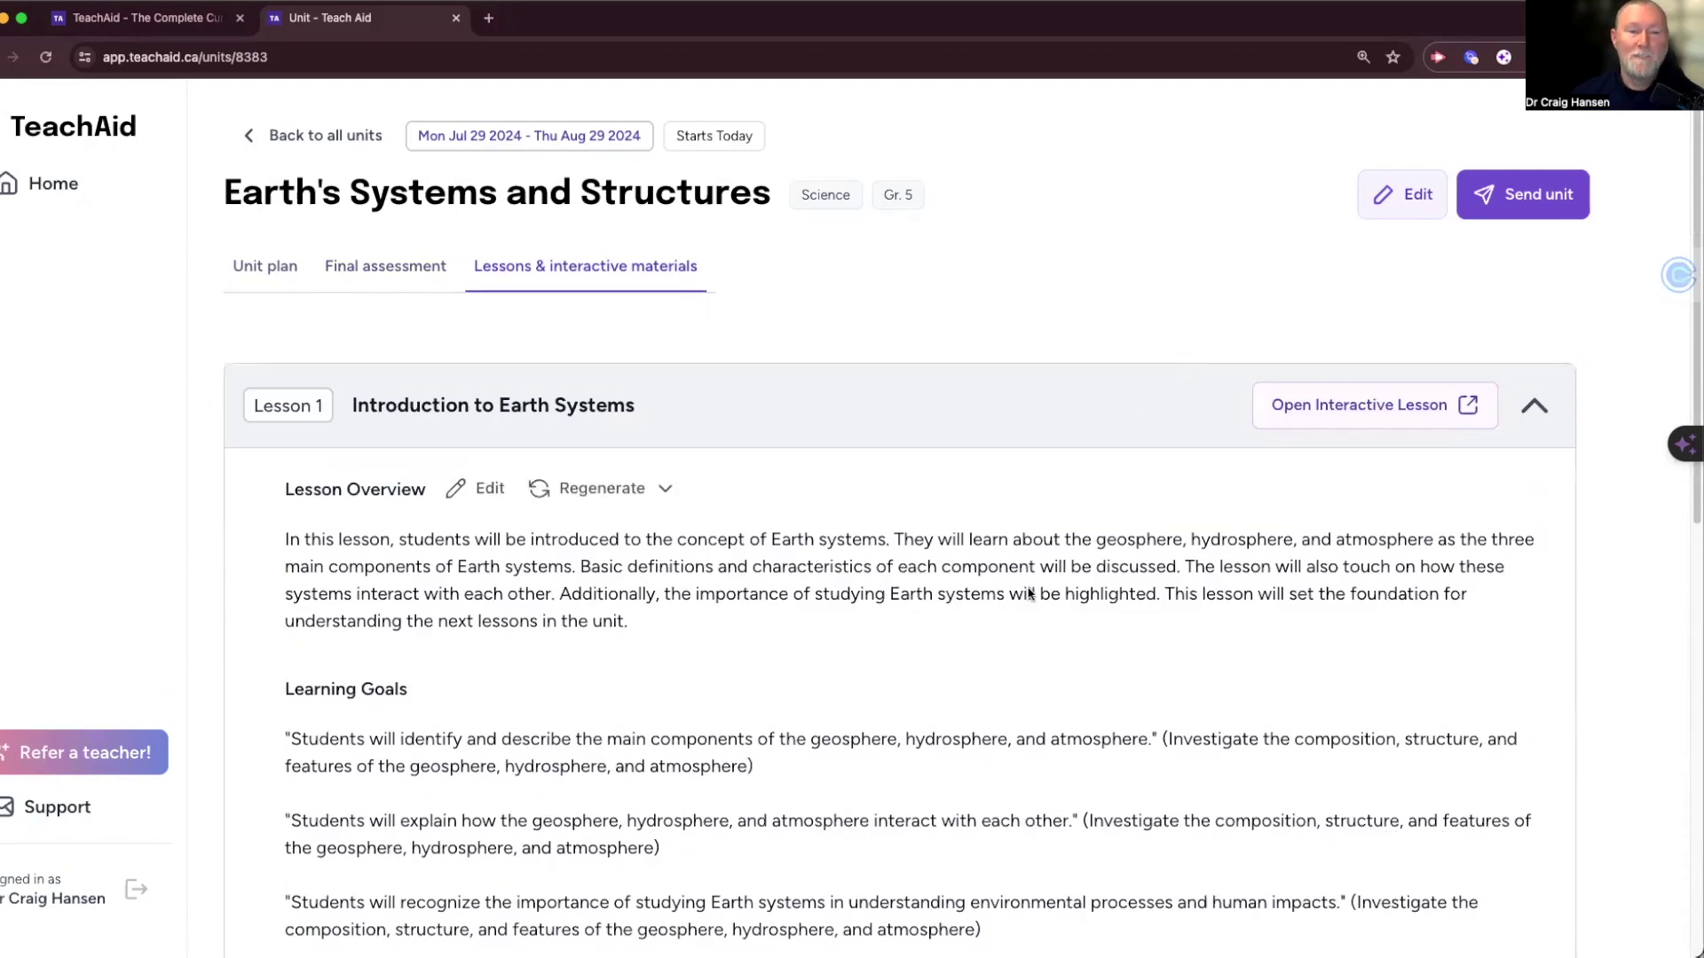
scroll(457, 623, "down", 1)
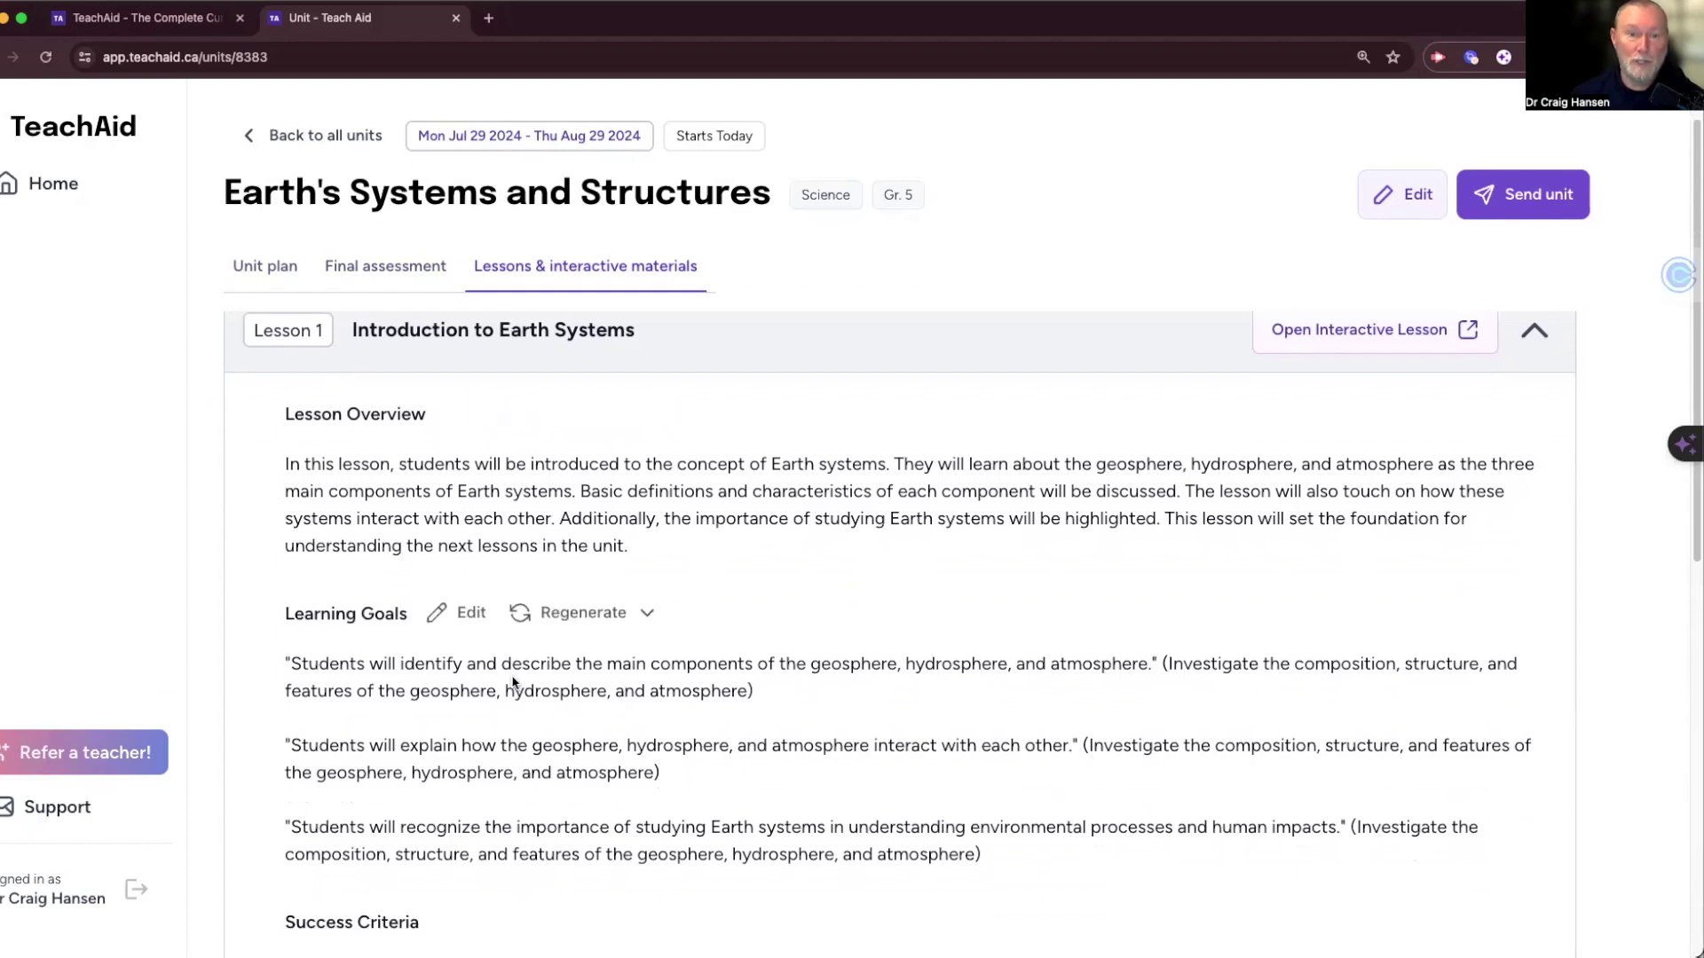
scroll(513, 678, "down", 7)
scroll(512, 684, "up", 8)
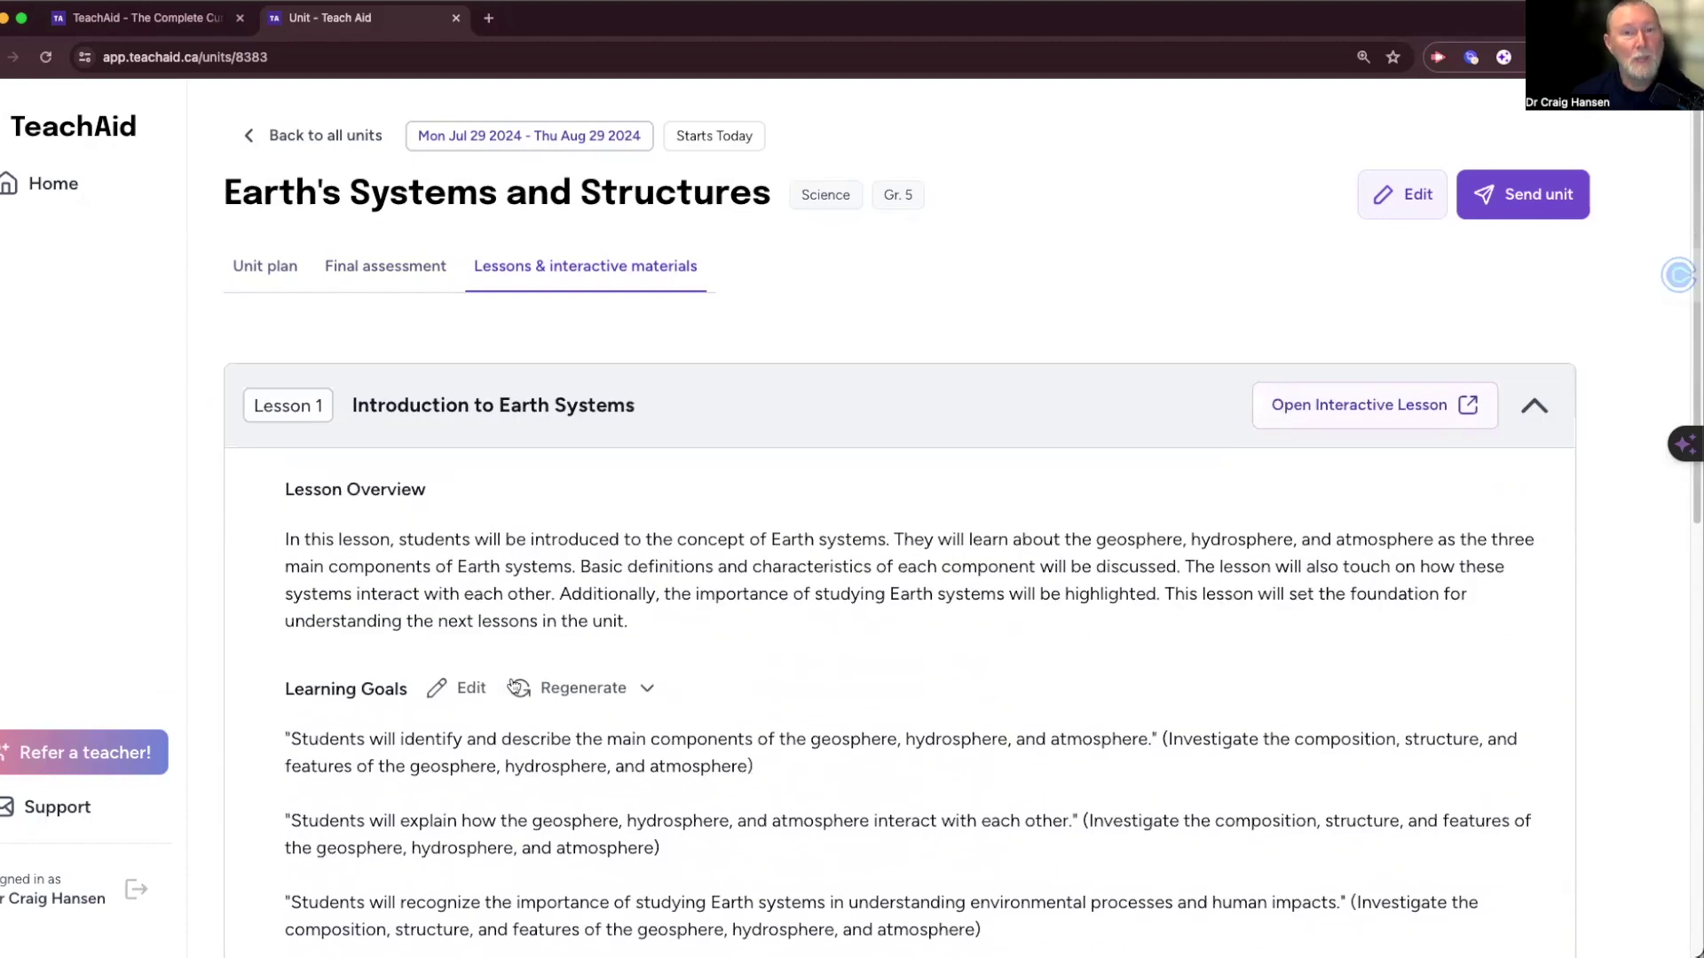
left_click(1295, 407)
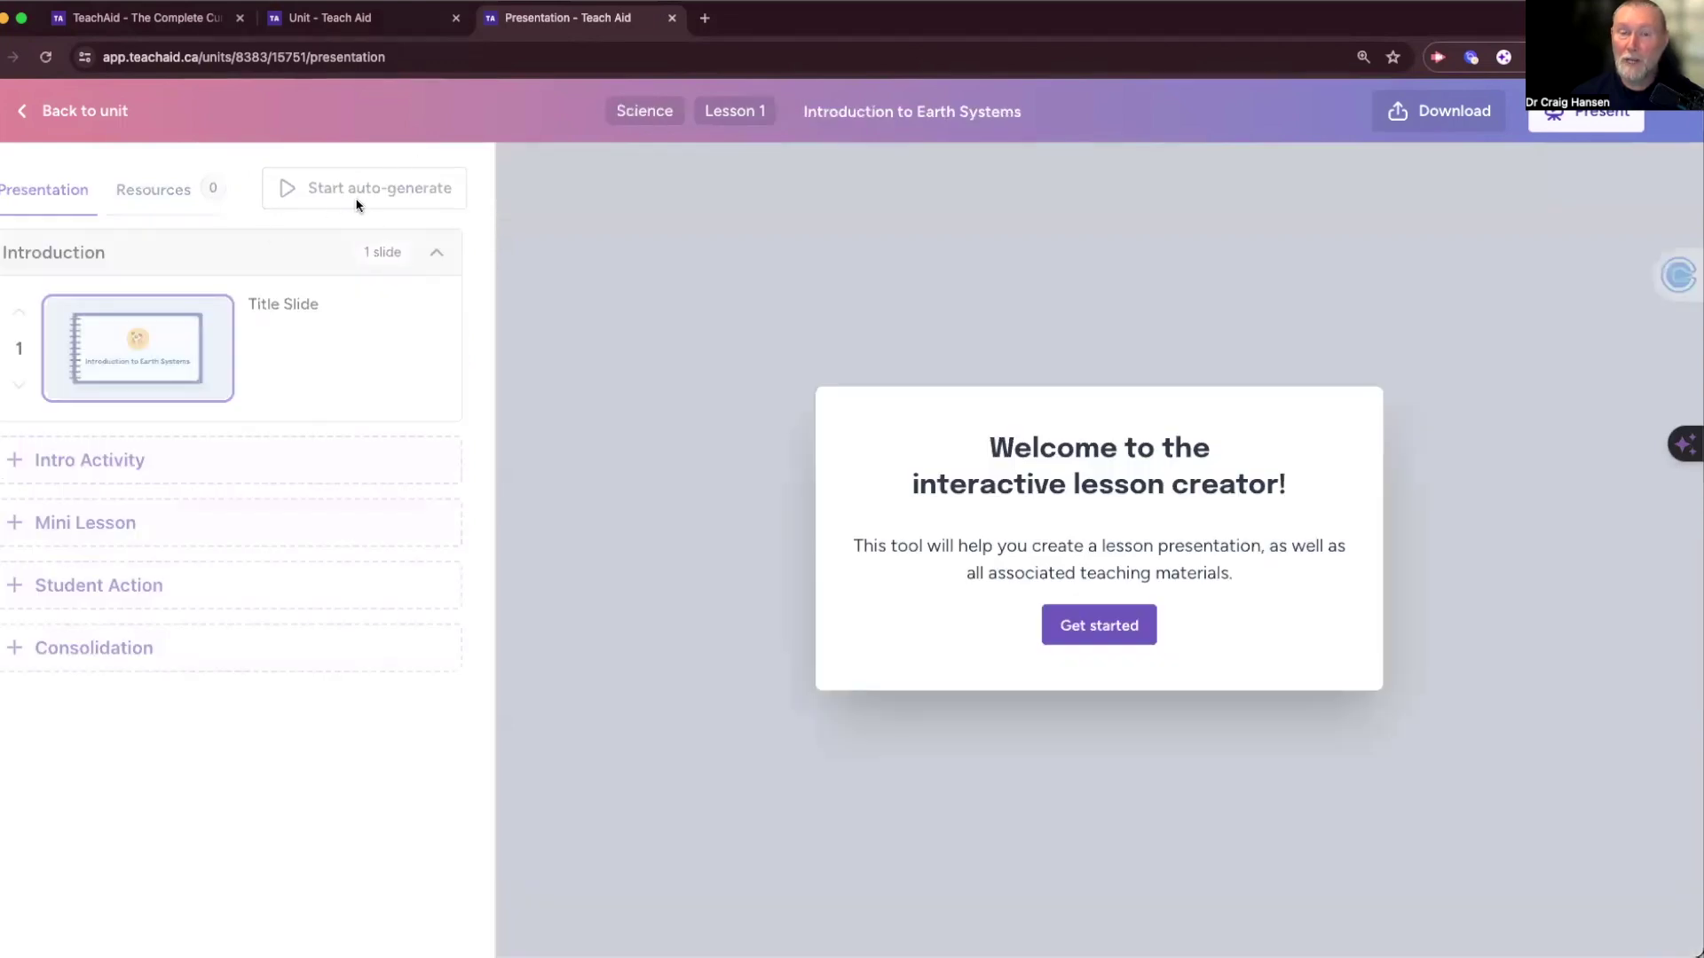
Auto-generate Lesson 1, producing the 'Think About Our Earth:' intro slide and a five-slide Mini Lesson
left_click(1120, 632)
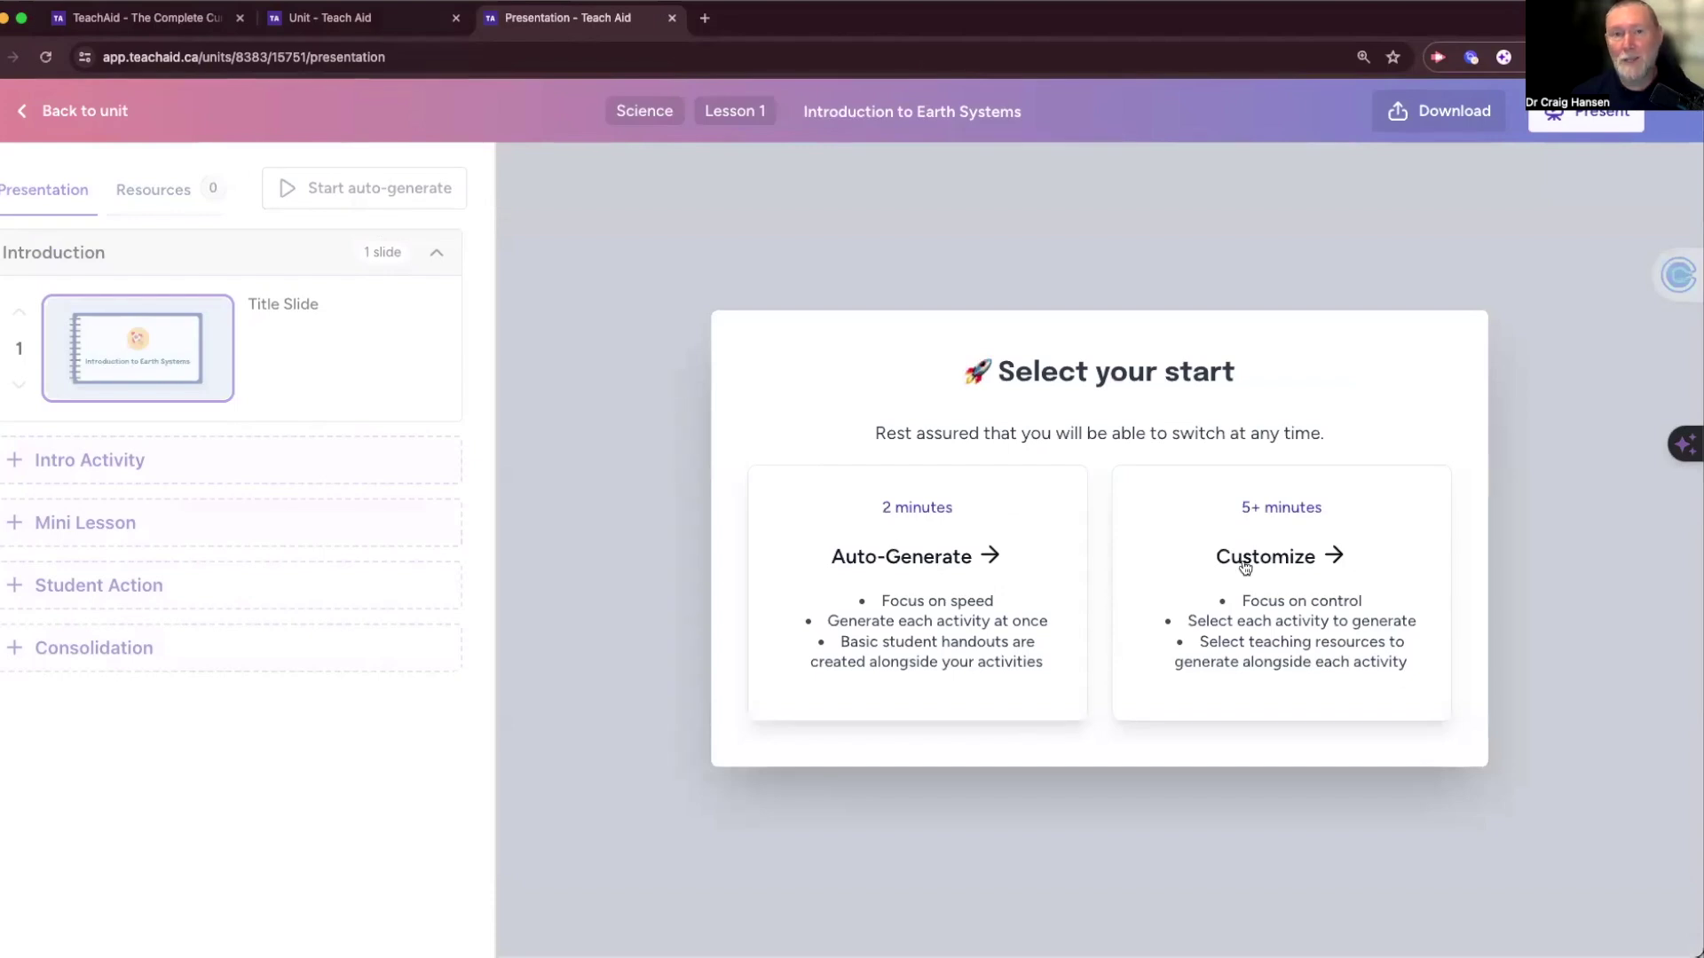
left_click(885, 598)
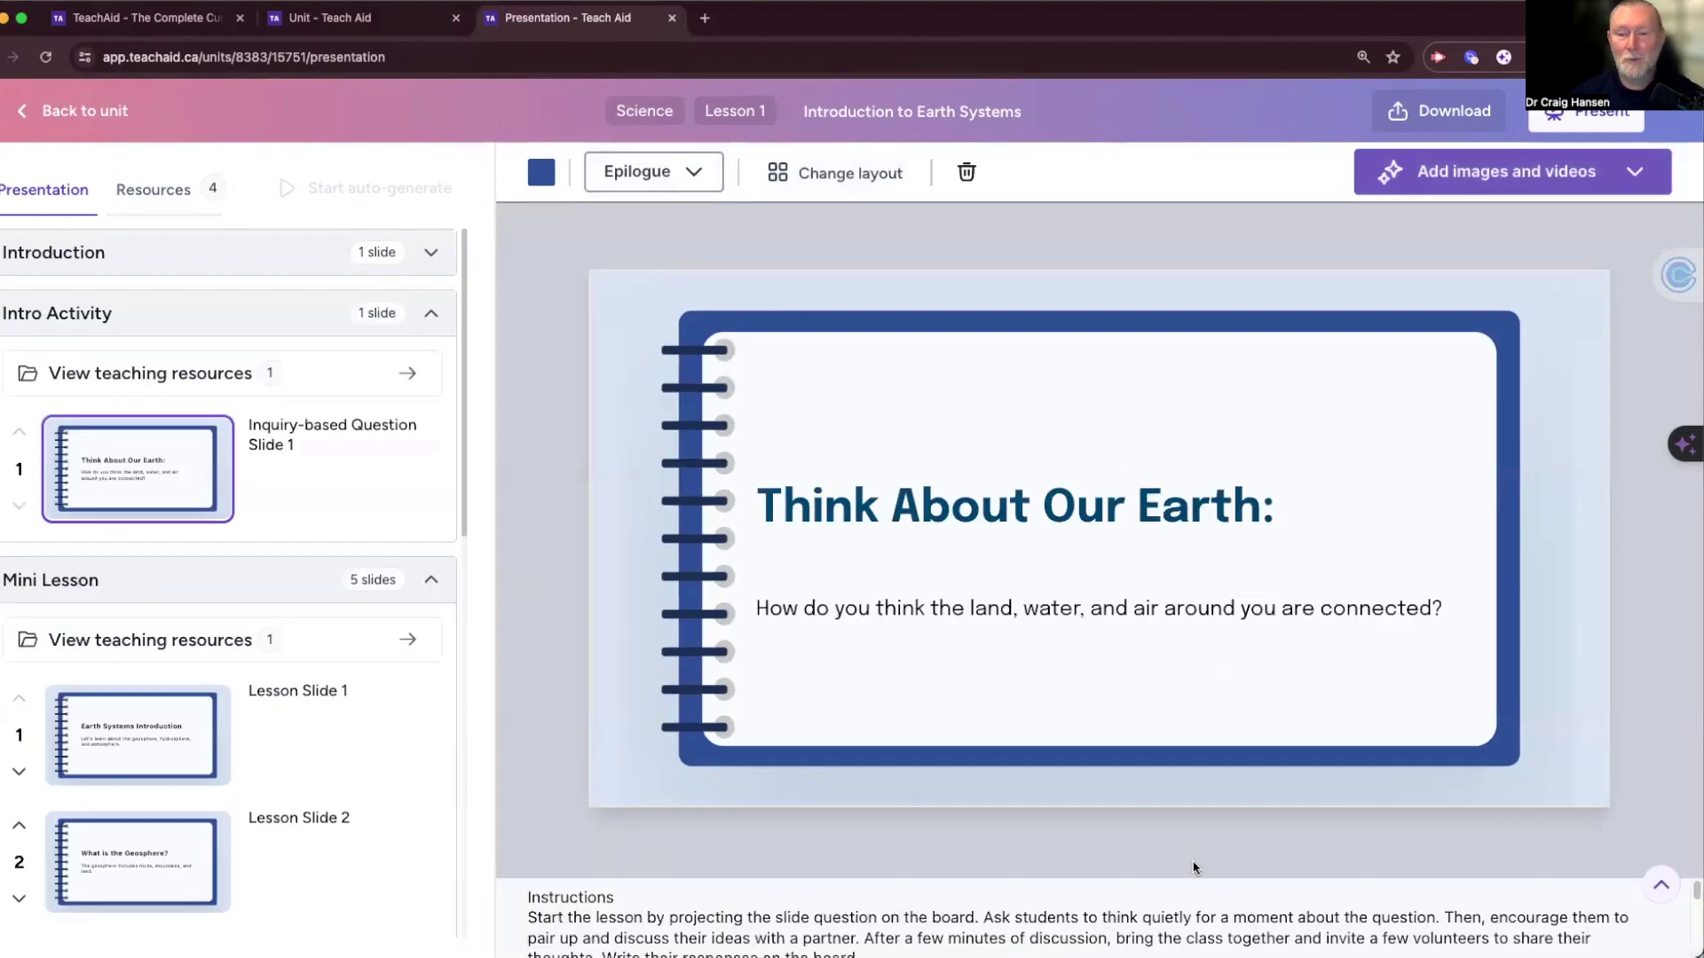
Expand the speaker notes under the Think About Our Earth slide
left_click(1663, 883)
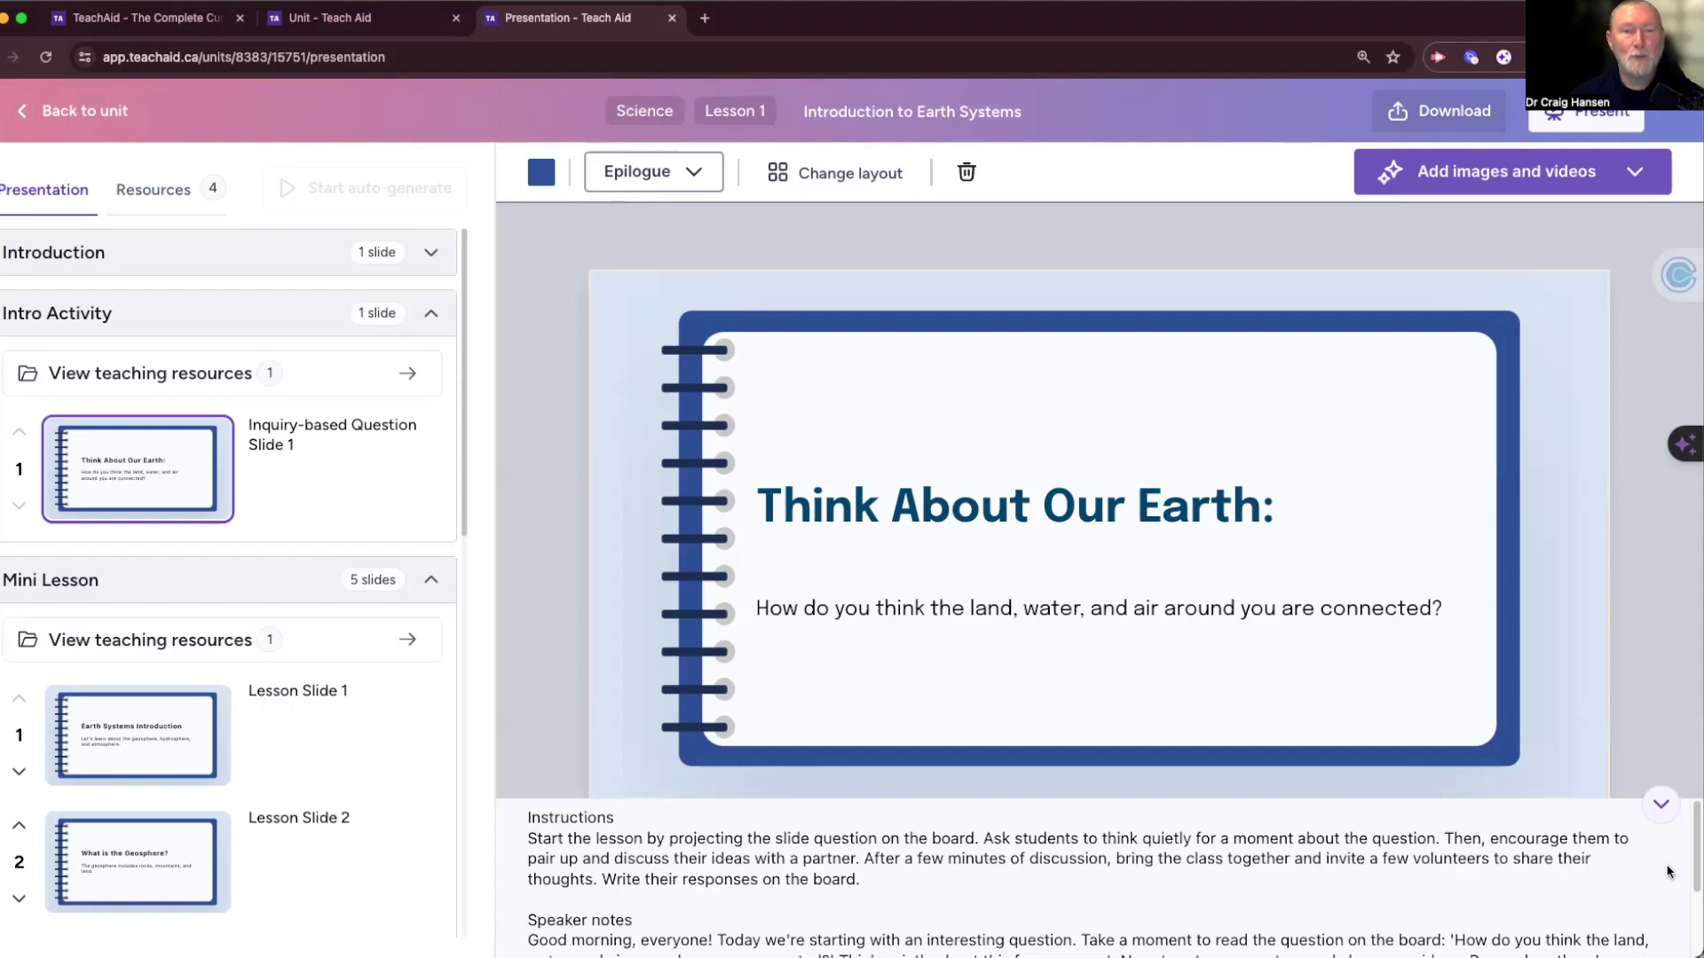
scroll(1458, 928, "down", 2)
scroll(1457, 928, "up", 2)
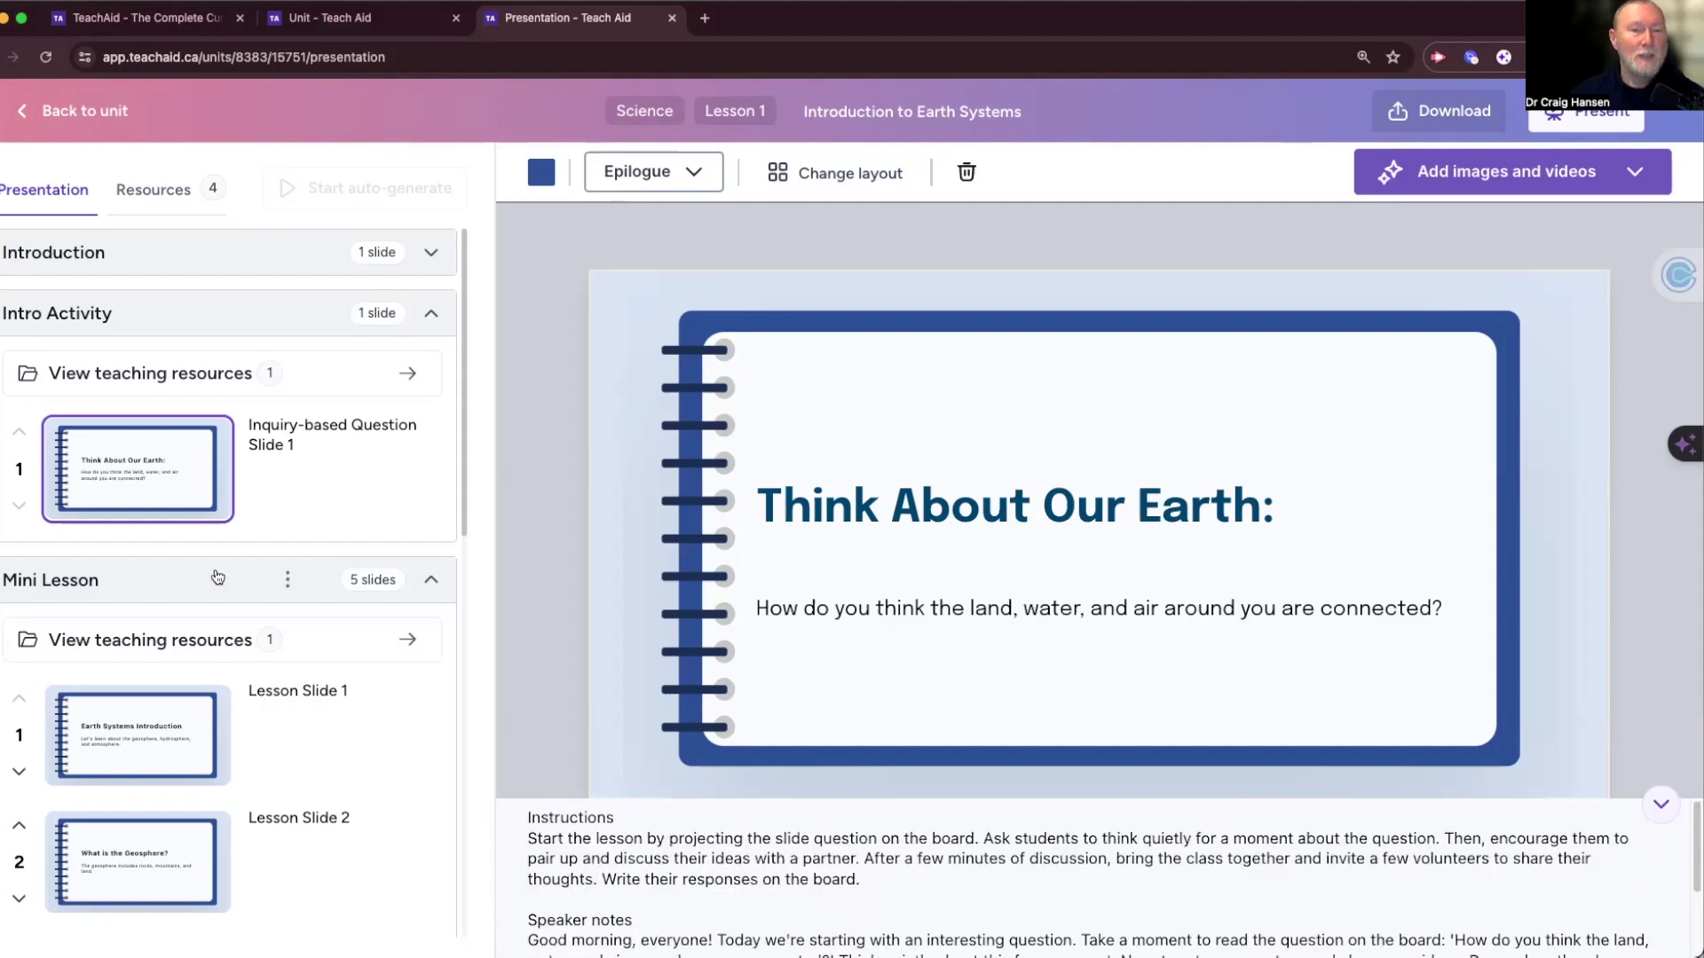
Preview the alternative slide layouts without changing anything, then show the Resources list
left_click(859, 180)
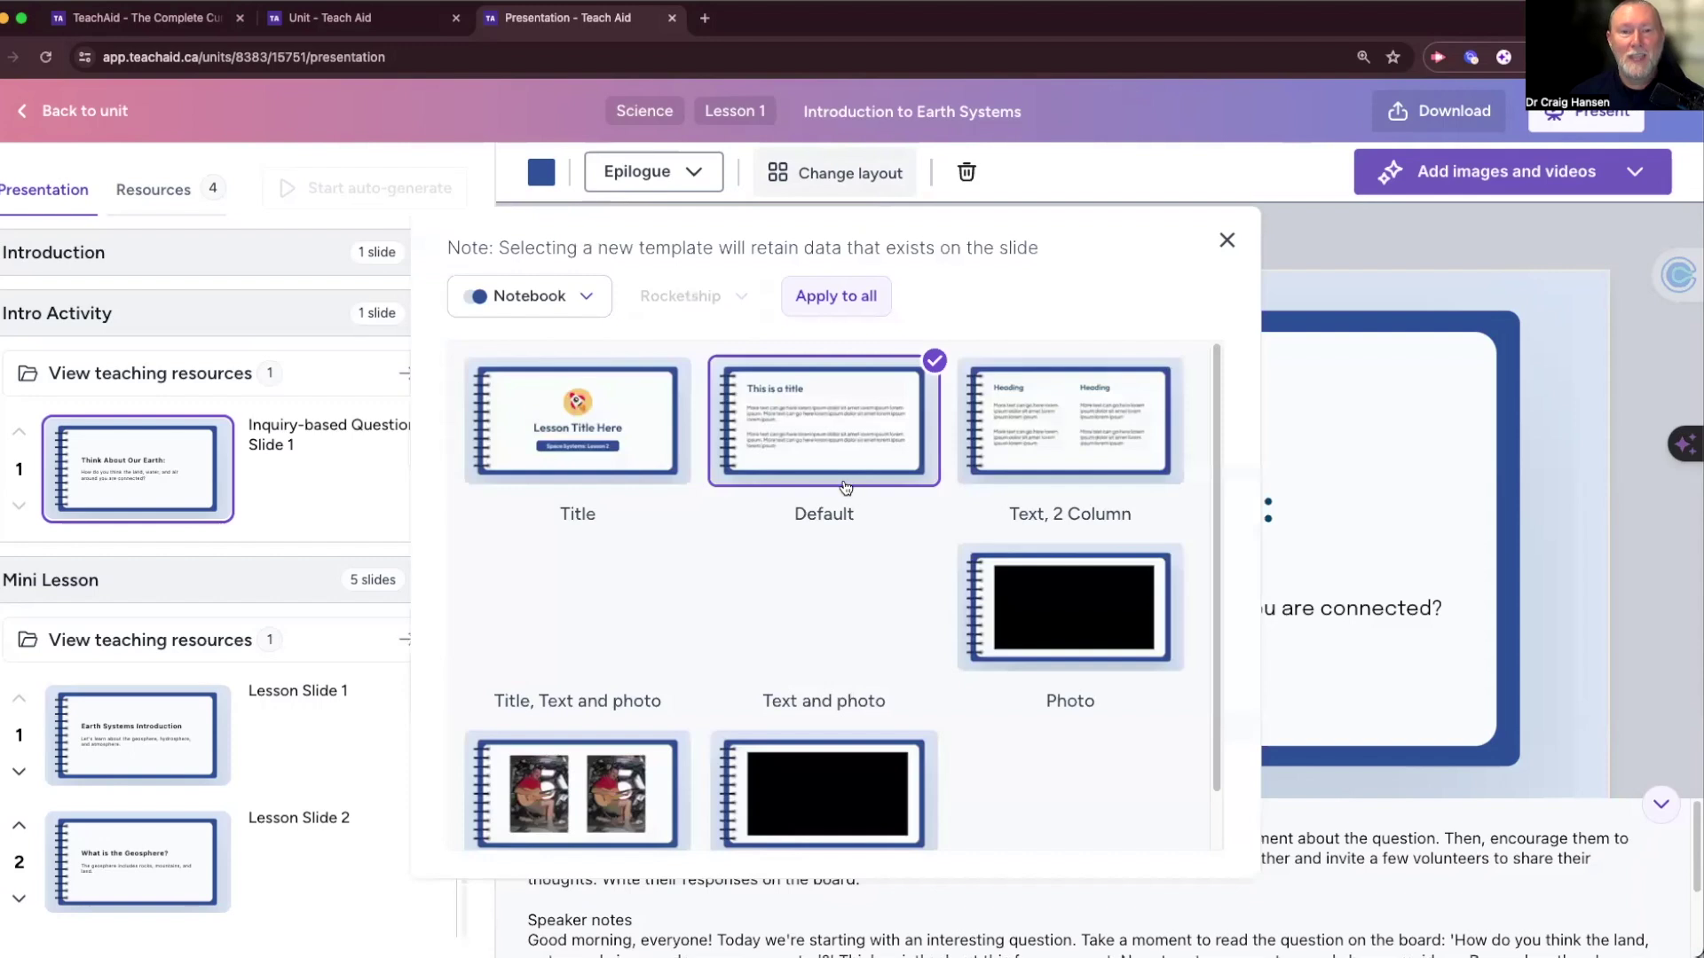
left_click(1227, 241)
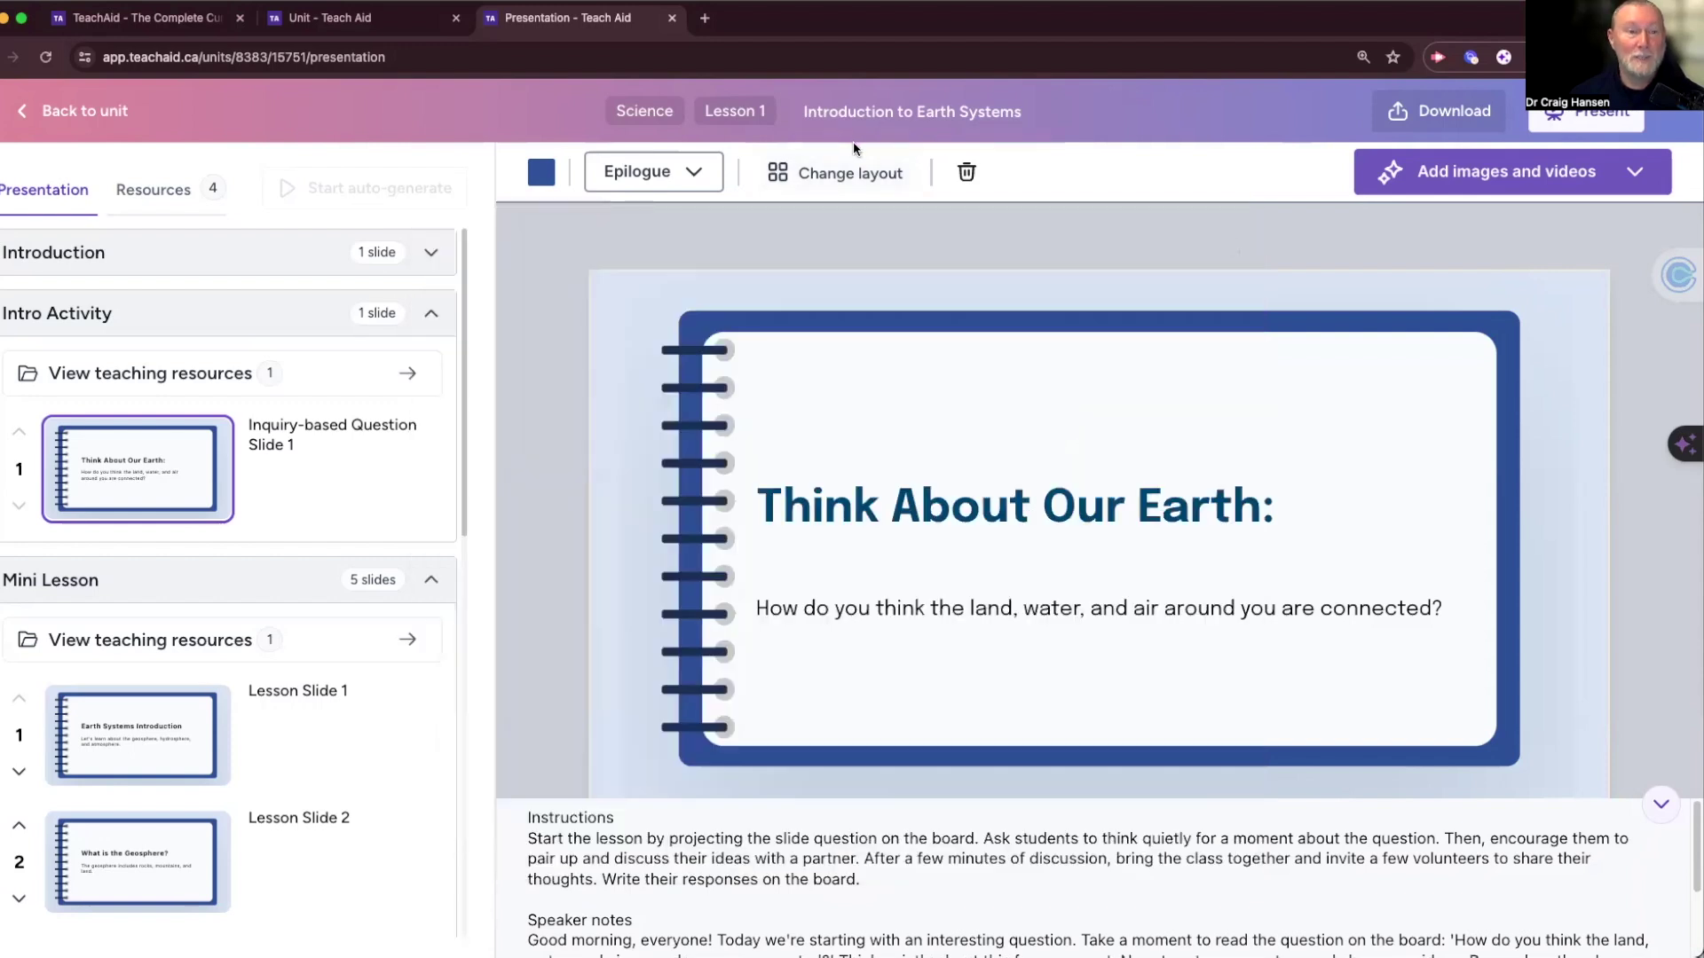
left_click(163, 190)
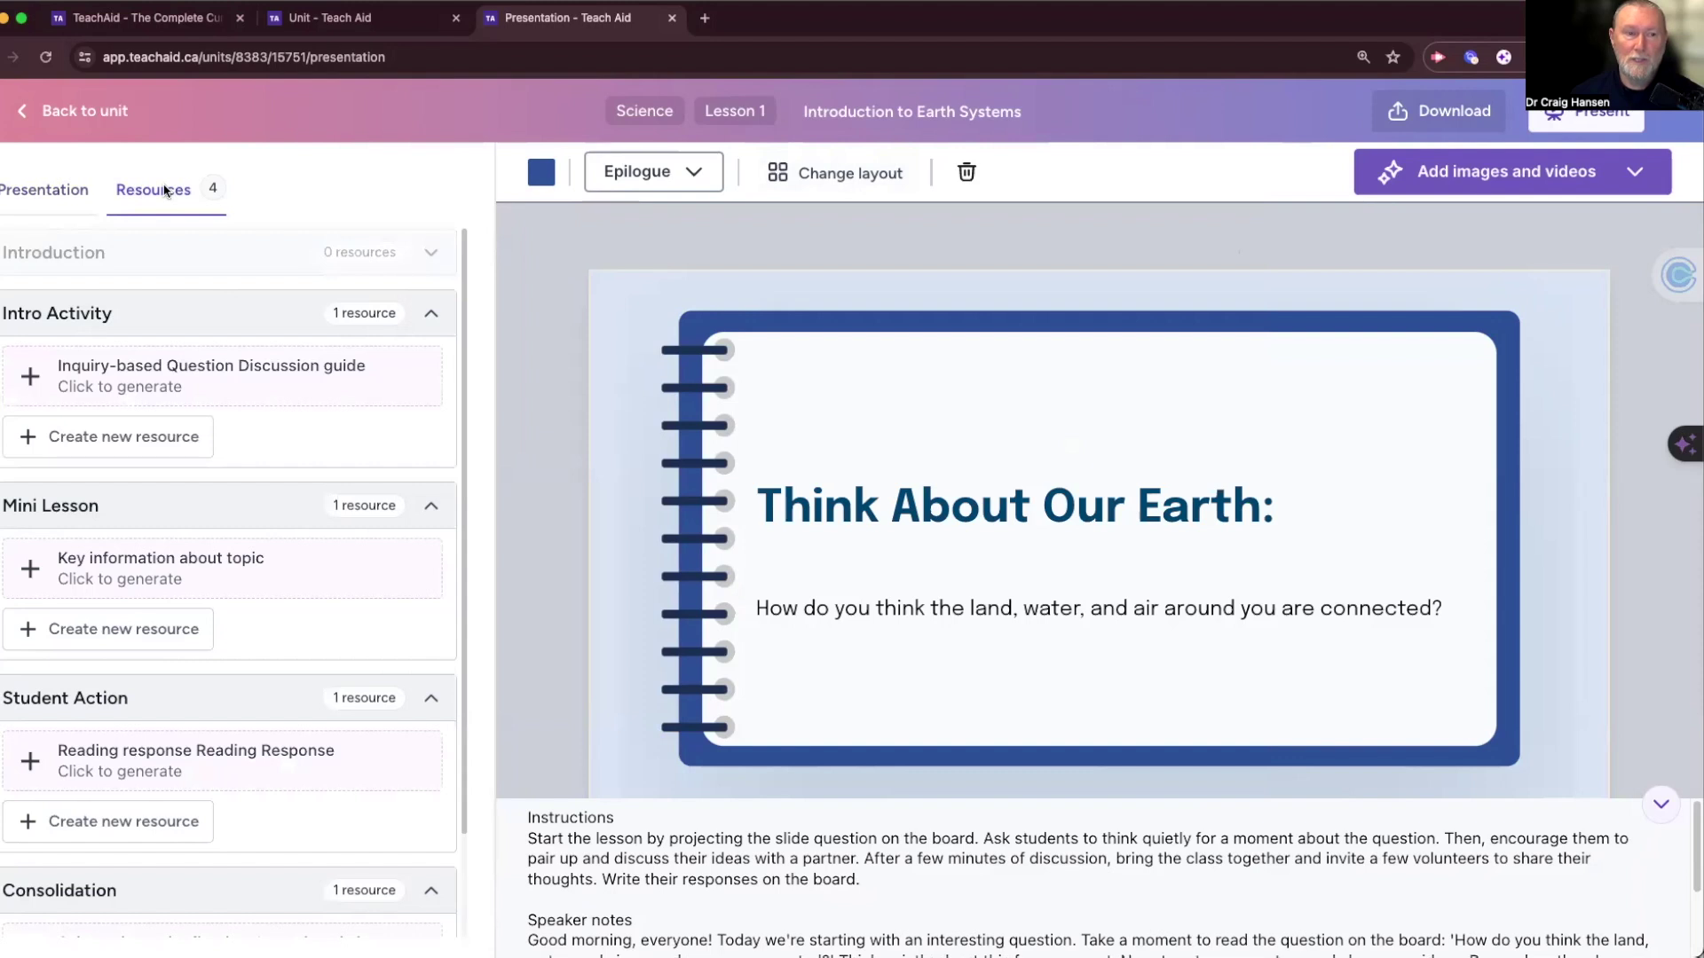
Scroll through the slide list, then return to the Resources list
left_click(56, 190)
scroll(321, 656, "down", 6)
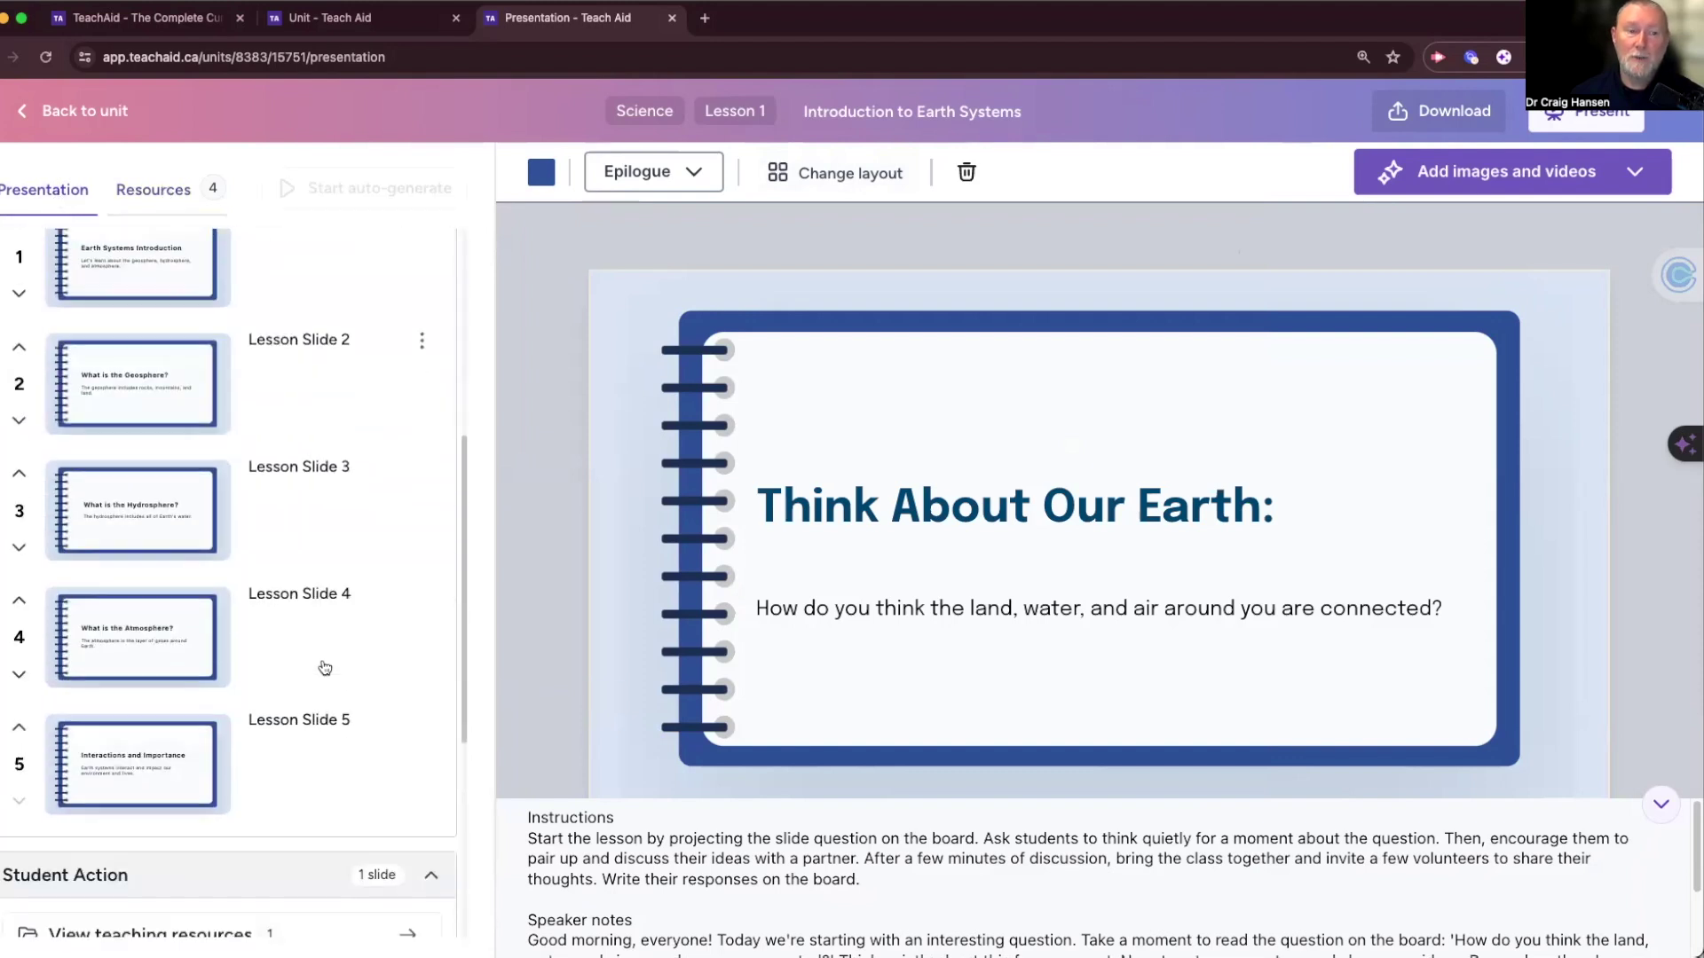
scroll(325, 667, "down", 5)
scroll(325, 668, "up", 10)
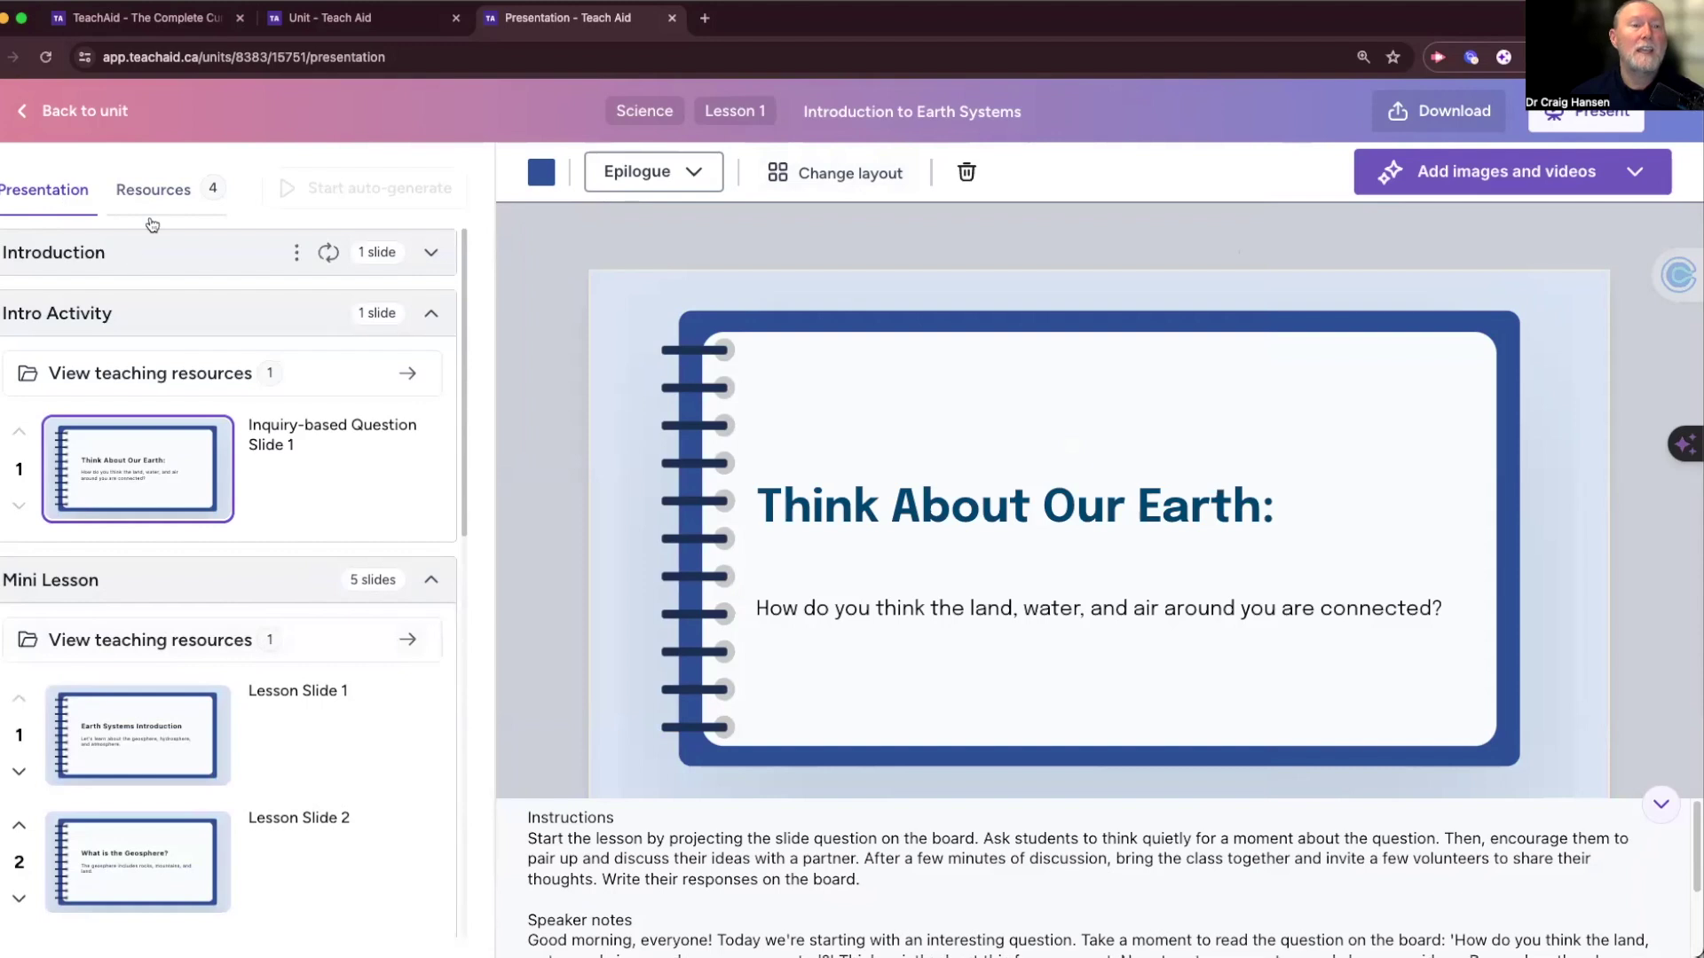
left_click(161, 191)
Generate the Discussion guide, Key information, Reading Response and Science journal handouts
left_click(196, 366)
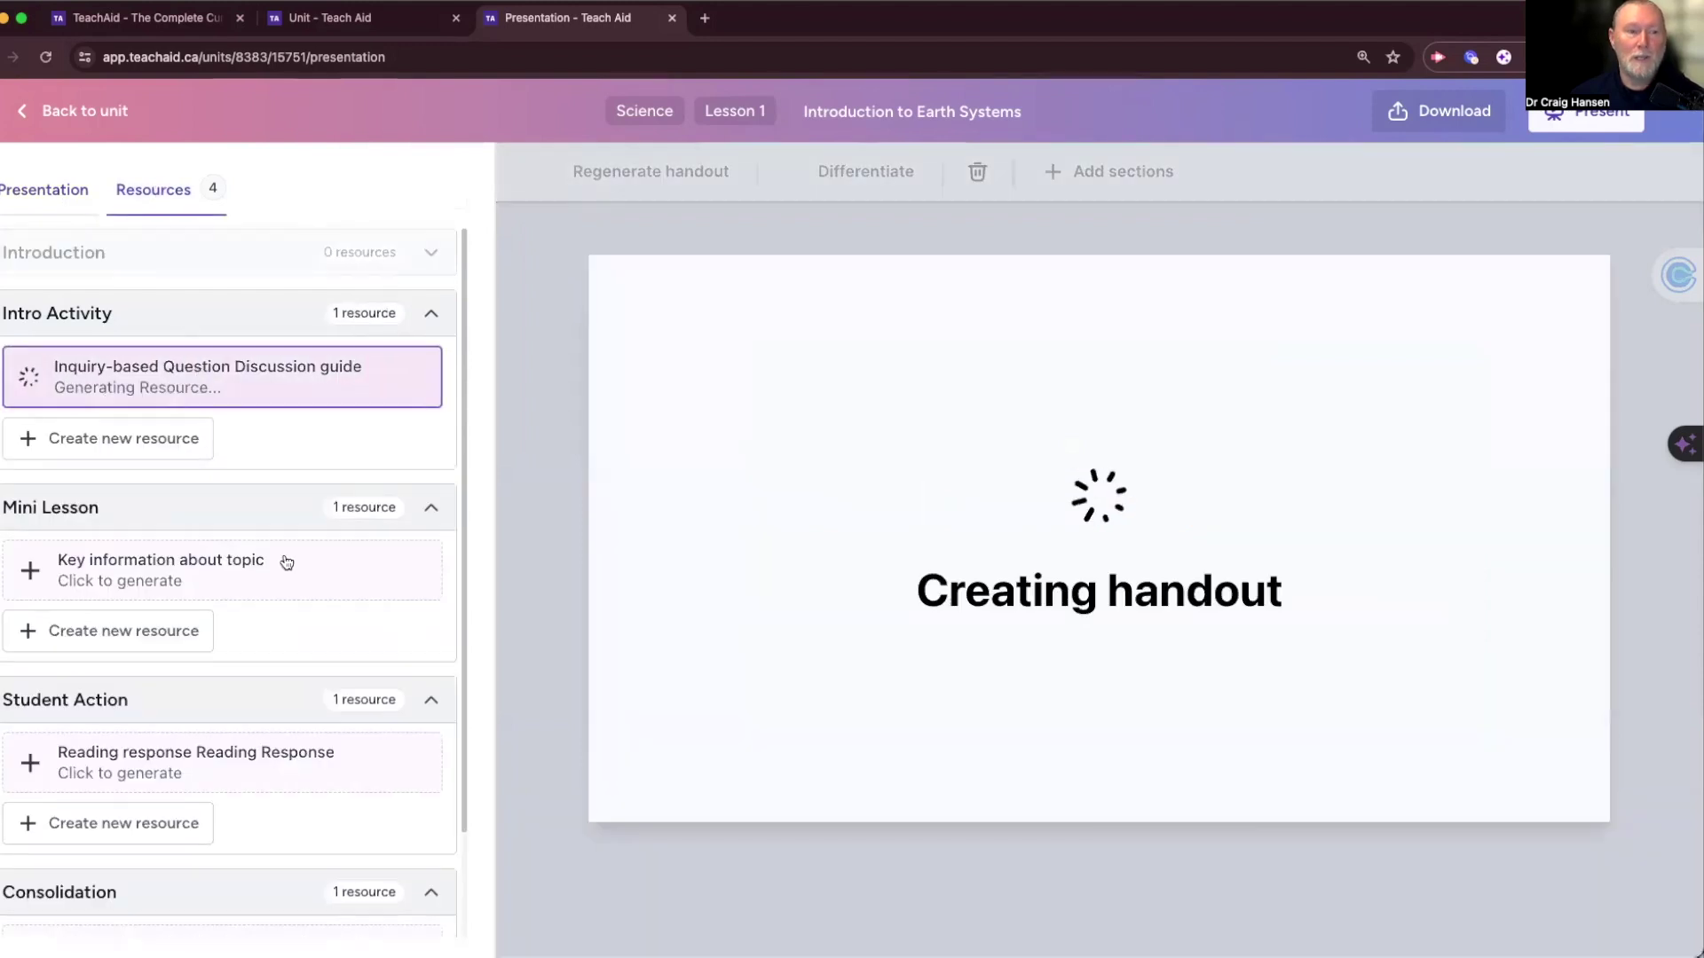
left_click(257, 579)
scroll(261, 667, "down", 2)
left_click(266, 657)
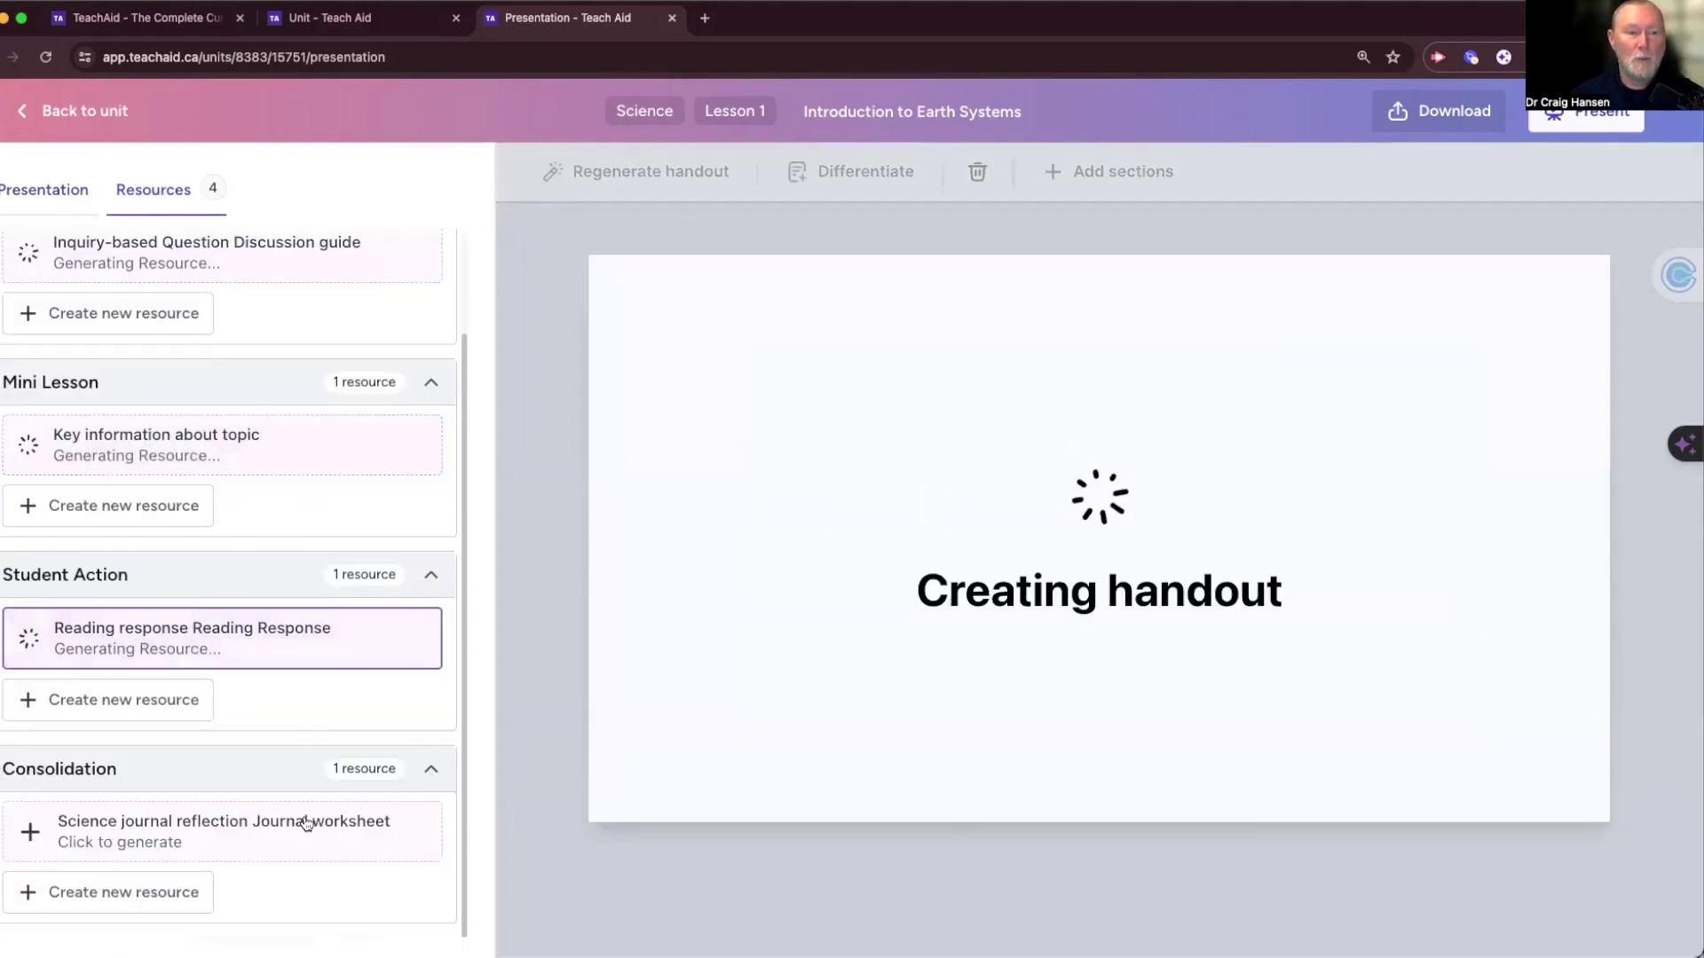
left_click(377, 816)
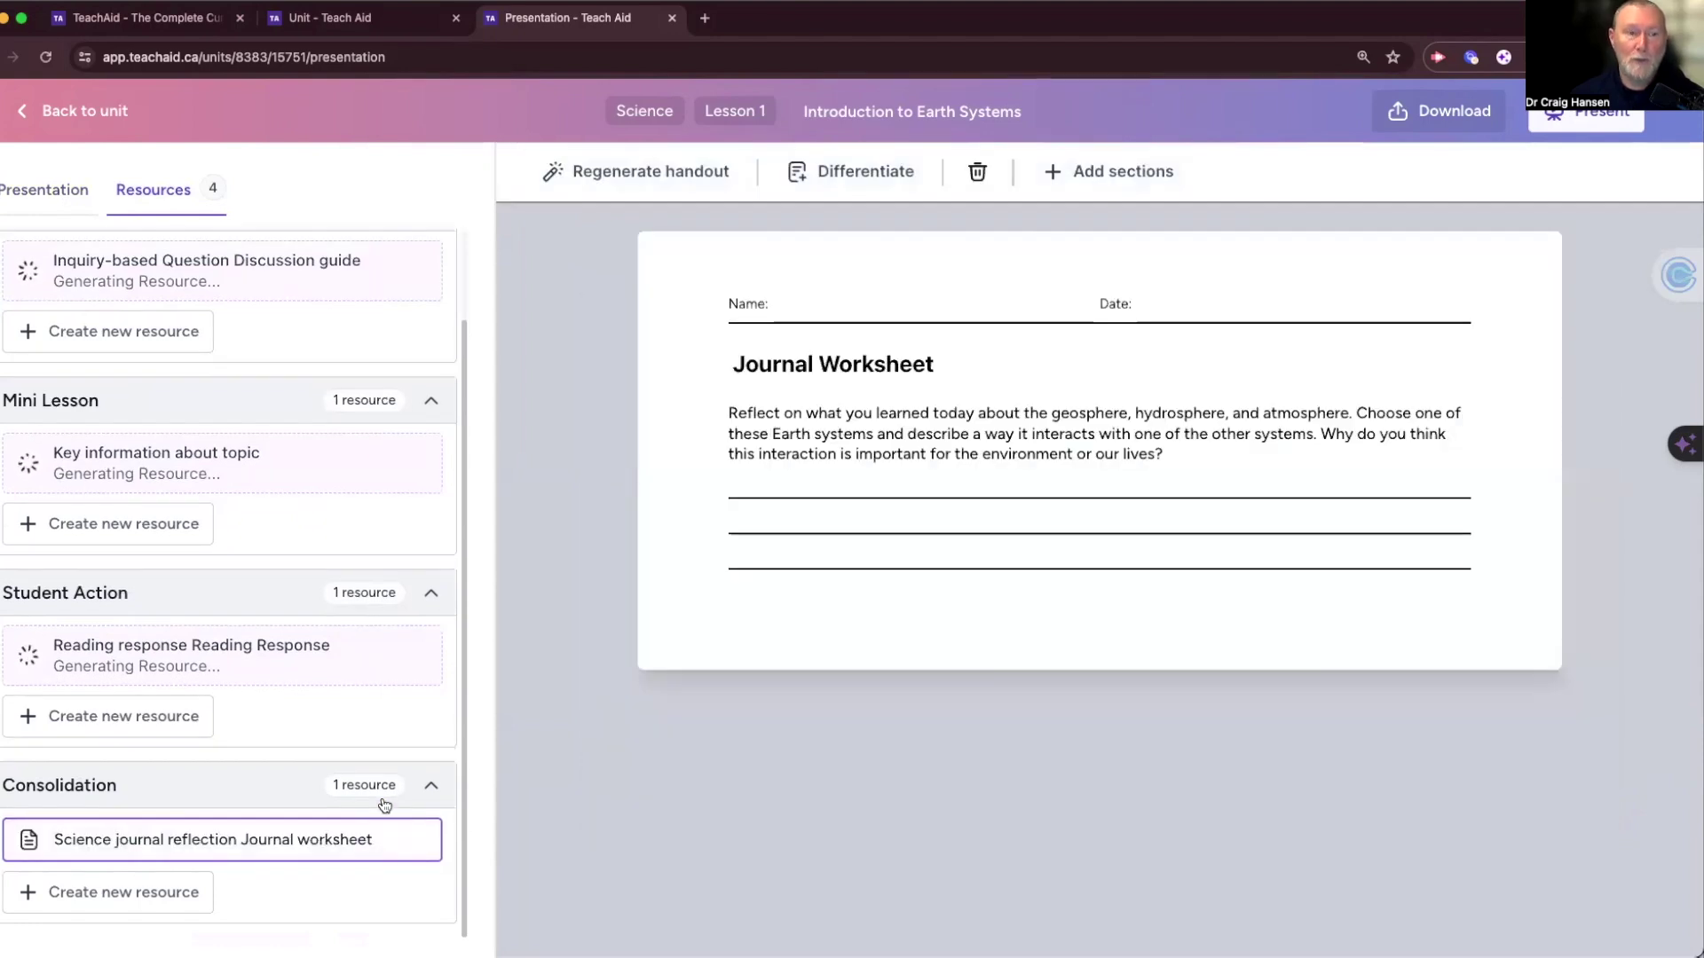
Highlight the worksheet prompt, check the differentiation options, and review the Reading Response and Journal Worksheet
left_click(890, 444)
left_click_drag(947, 434, 799, 414)
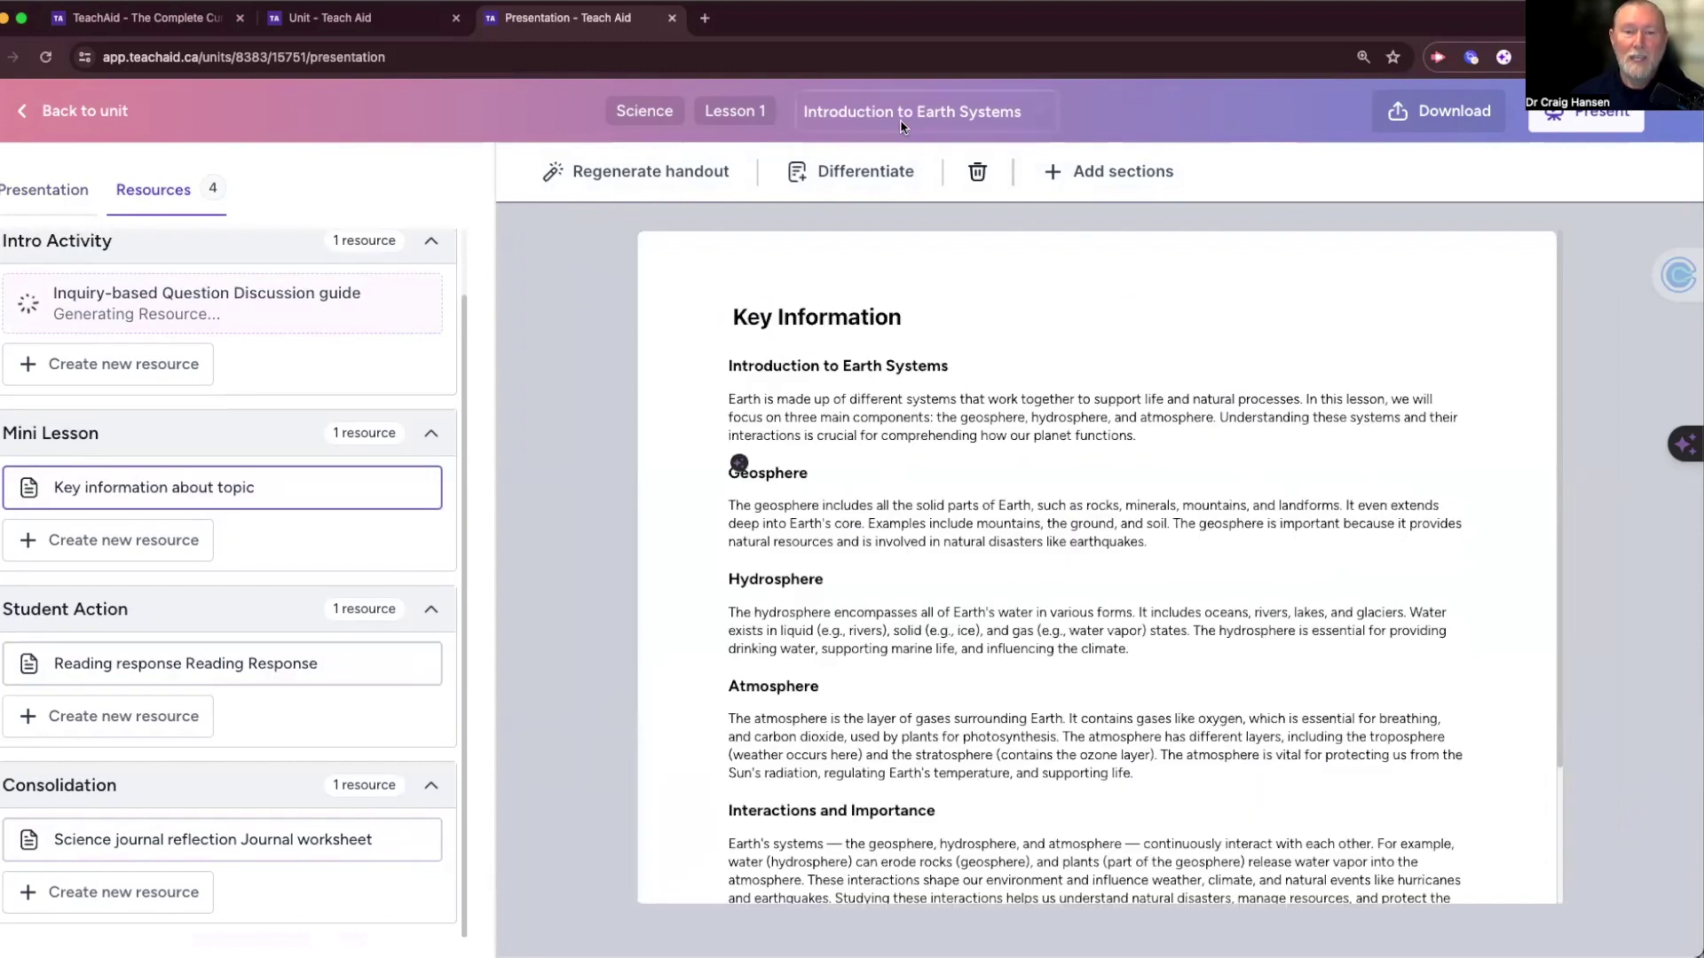
scroll(940, 489, "down", 3)
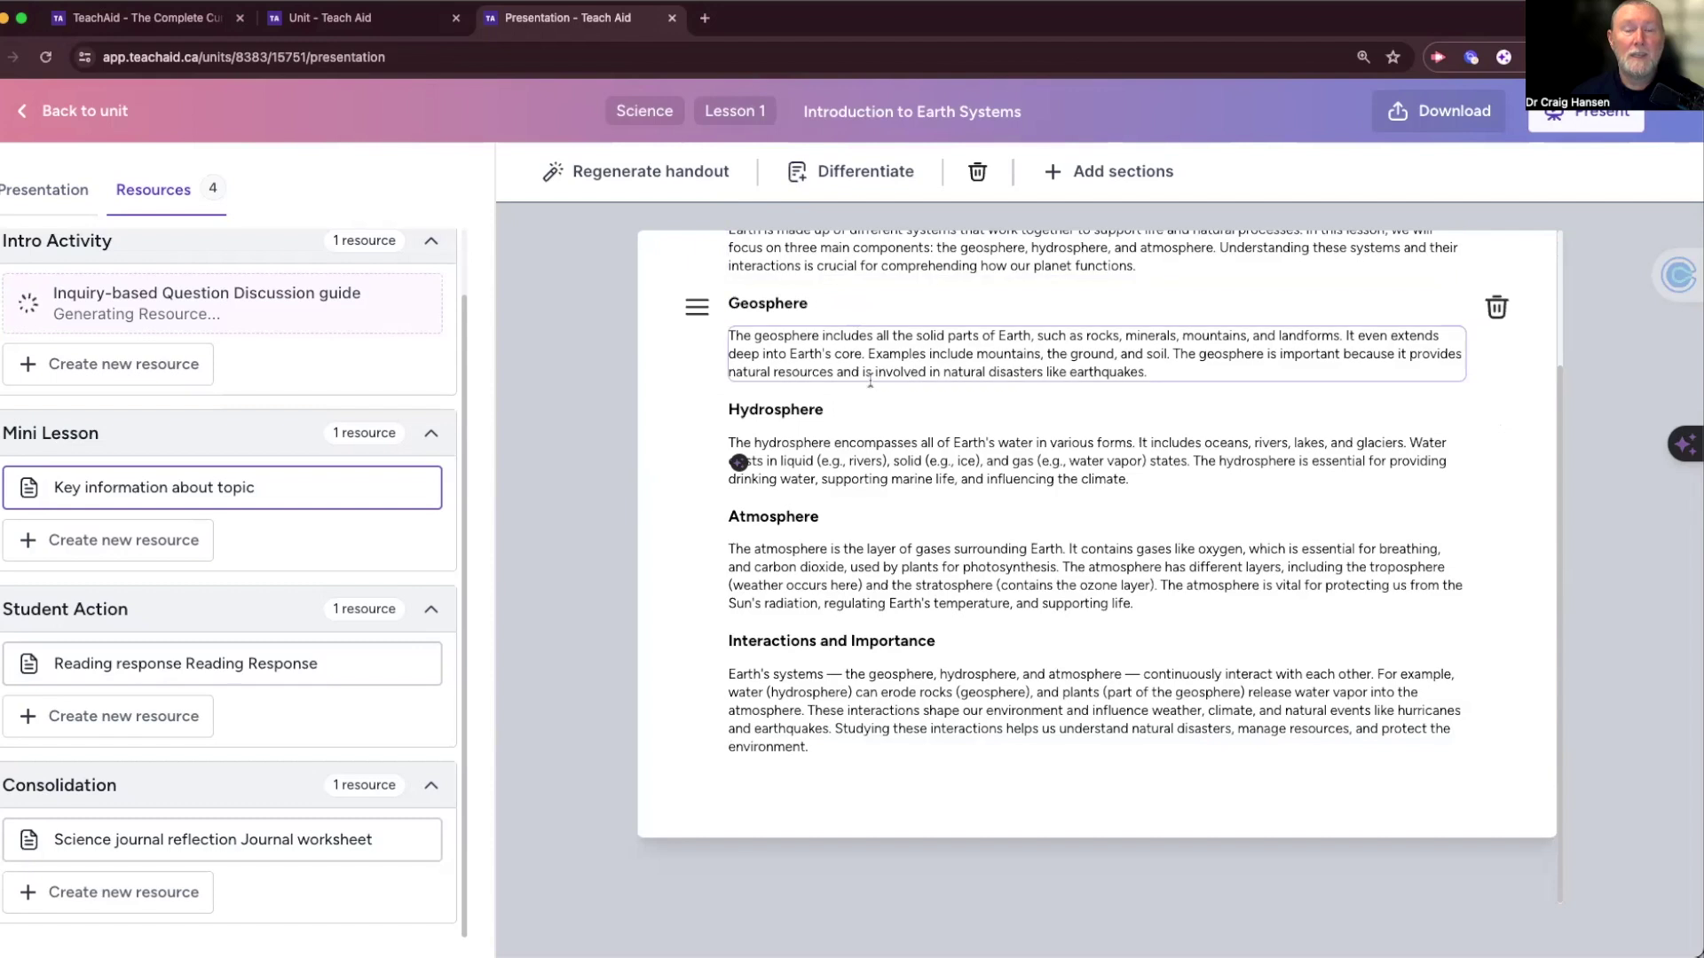
scroll(888, 400, "up", 3)
left_click(851, 173)
left_click(670, 297)
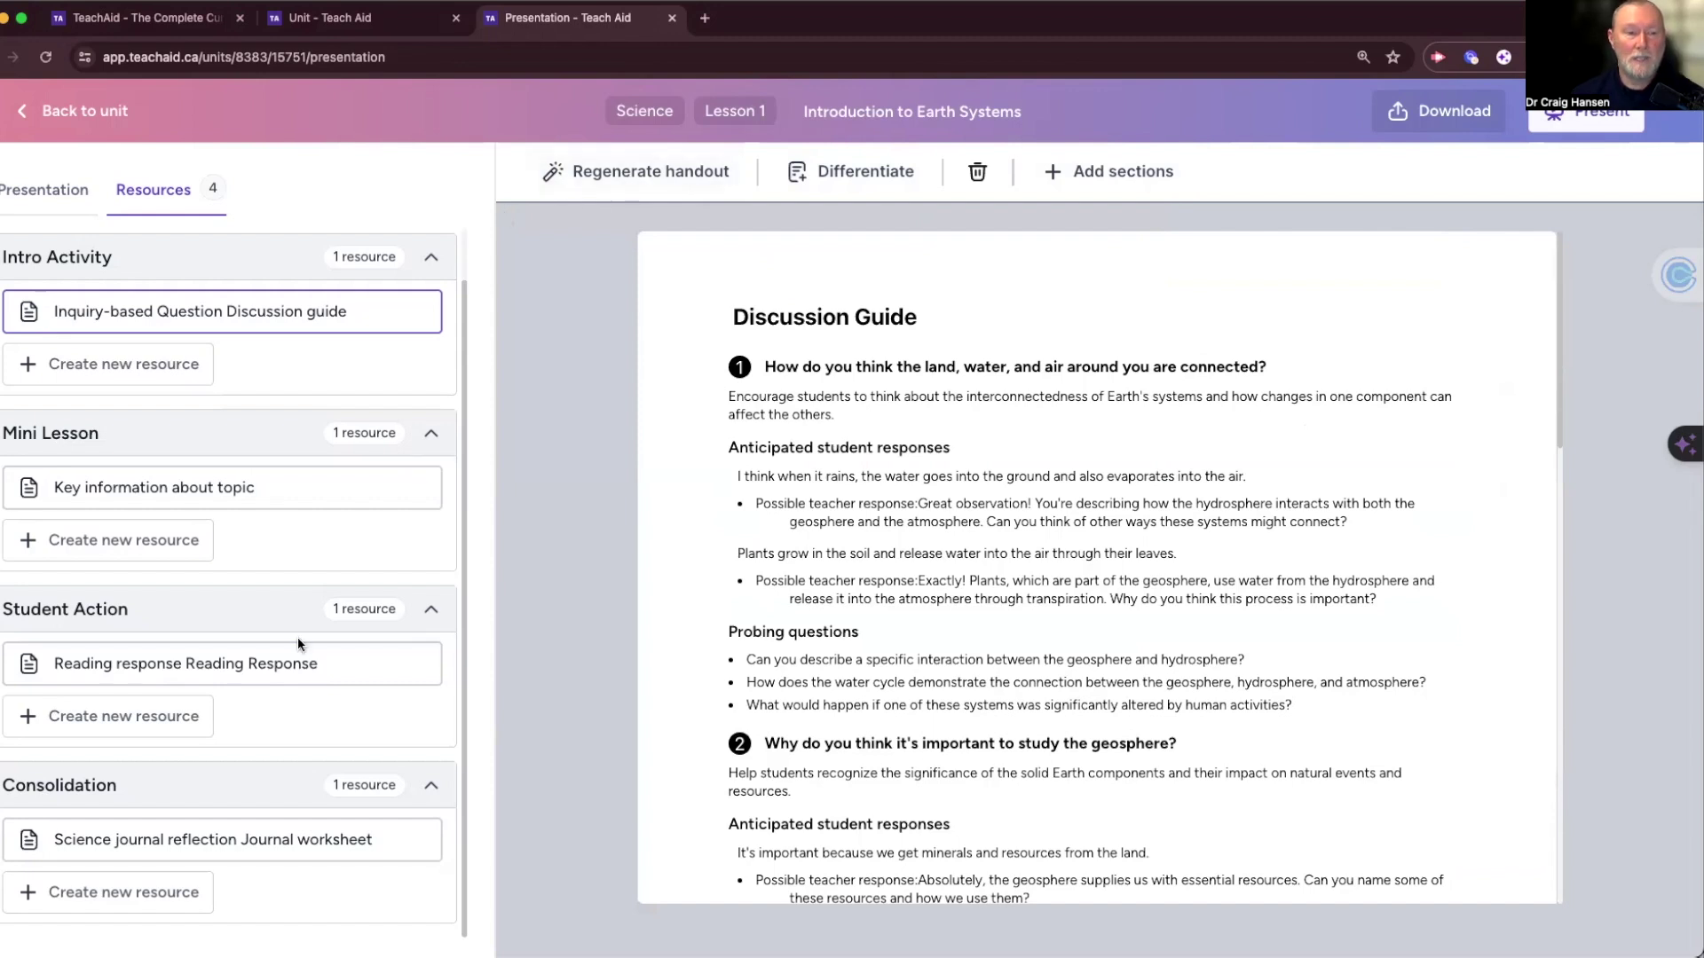
left_click(298, 663)
left_click(289, 839)
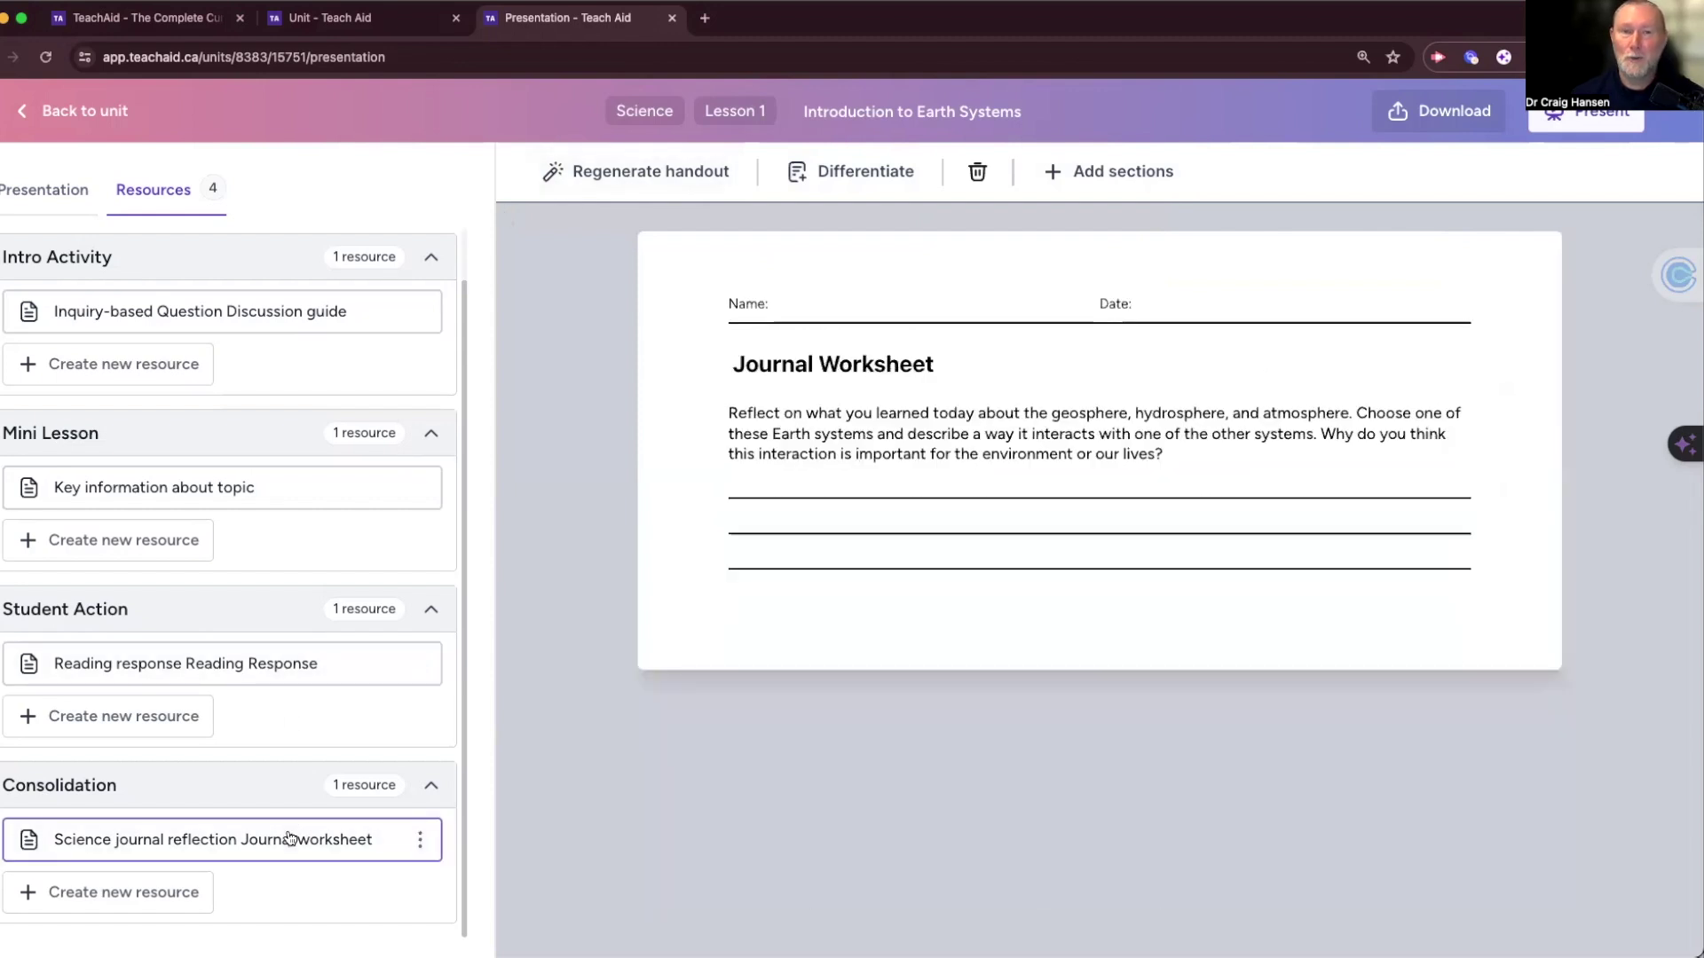
Create and generate a Key information about topic handout under Intro Activity
left_click(118, 365)
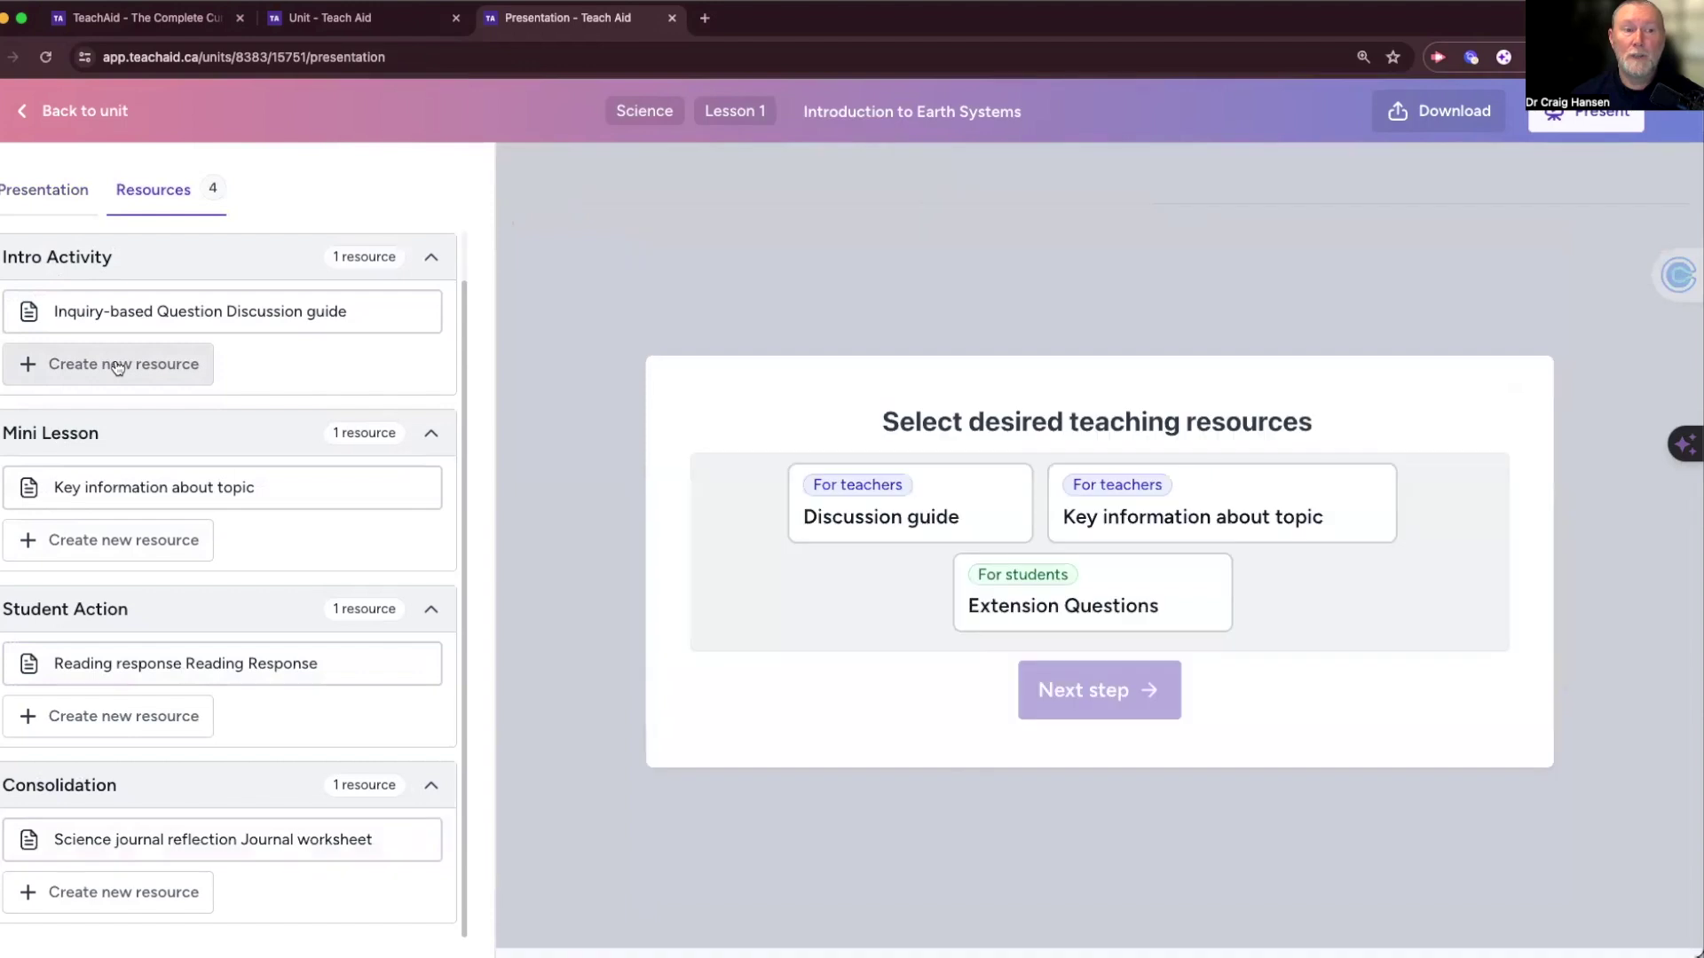
left_click(1145, 523)
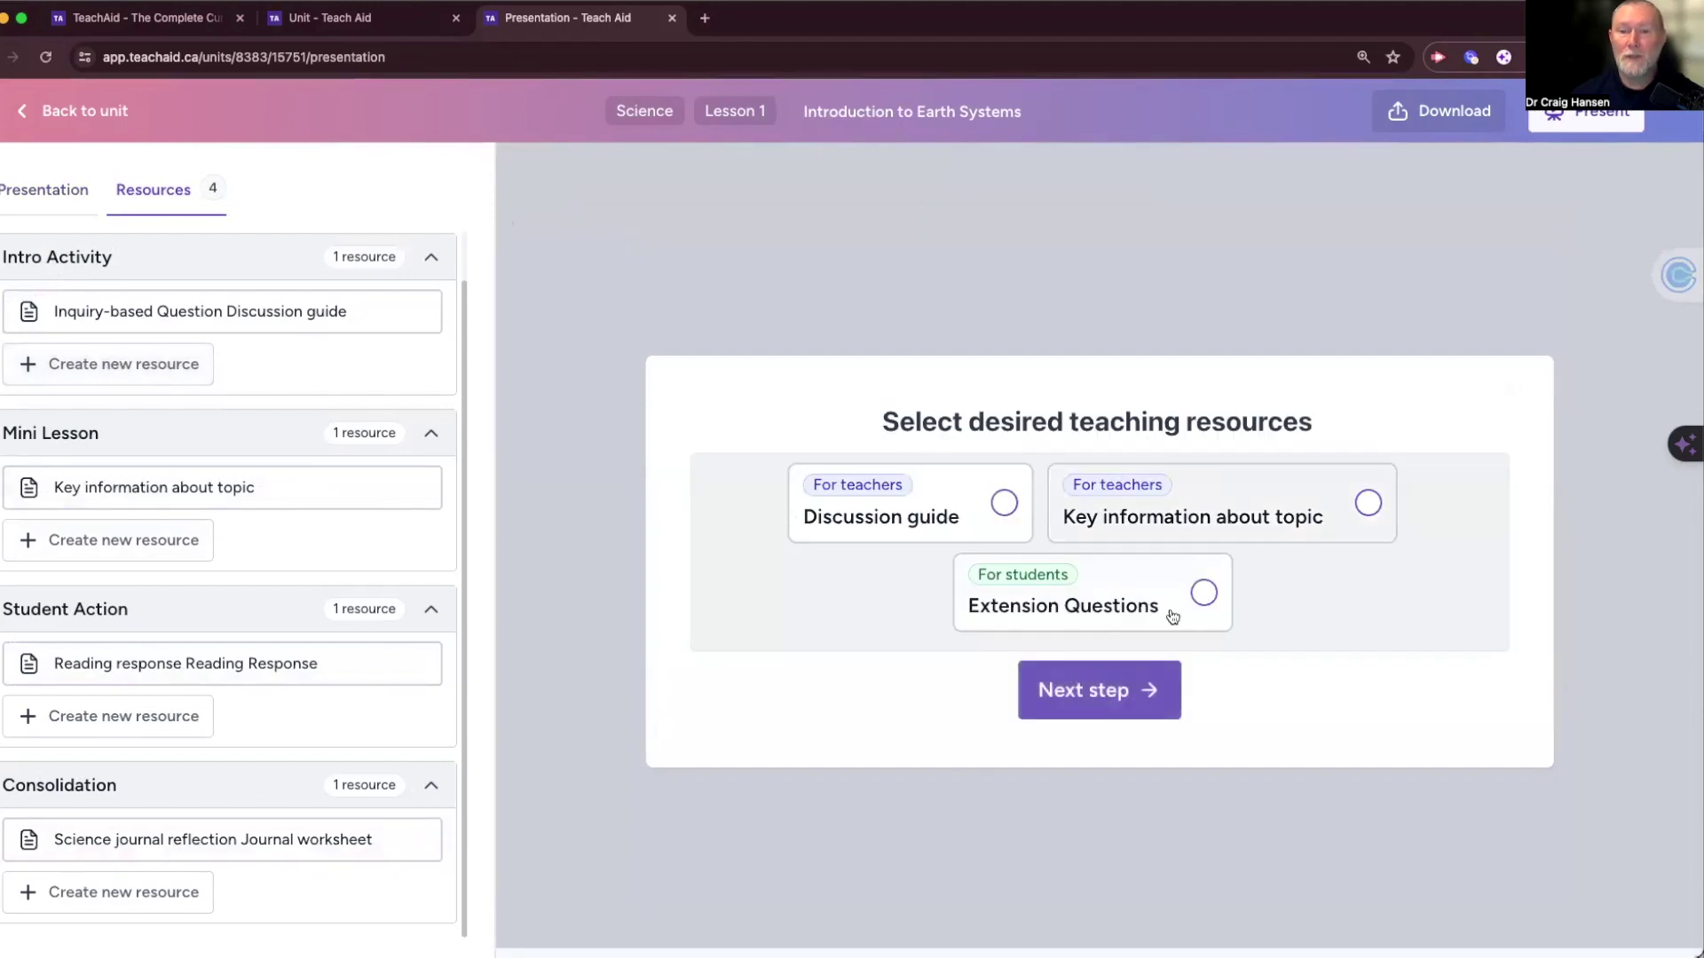
left_click(1168, 688)
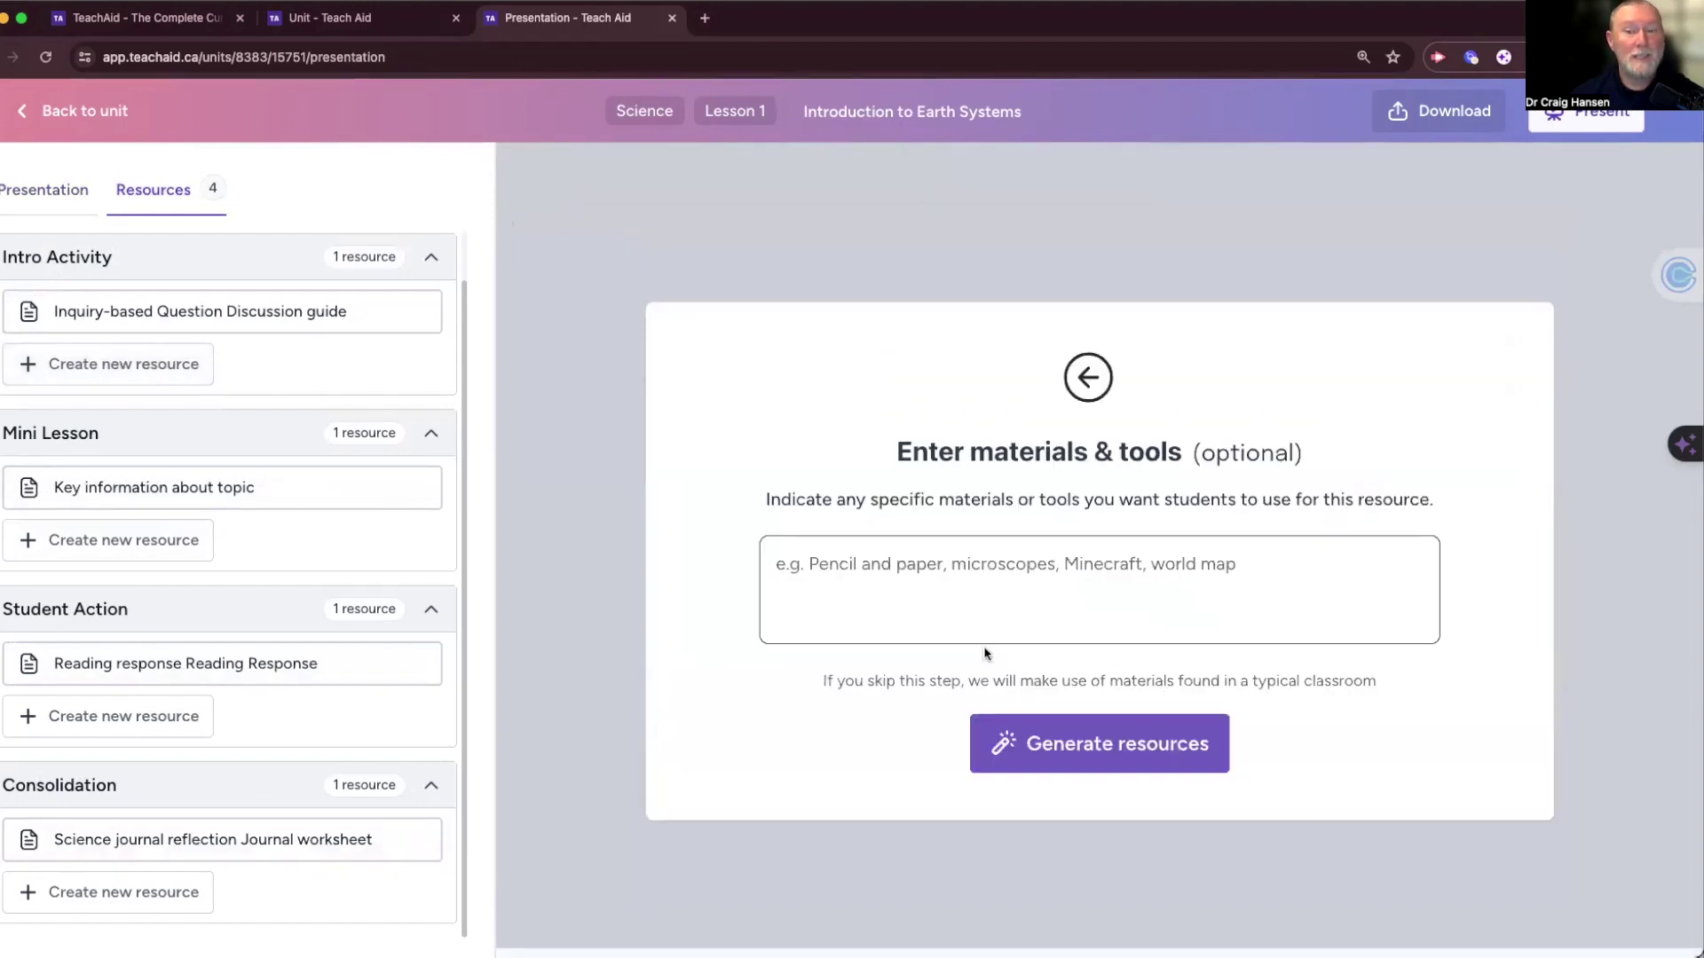
left_click(1104, 737)
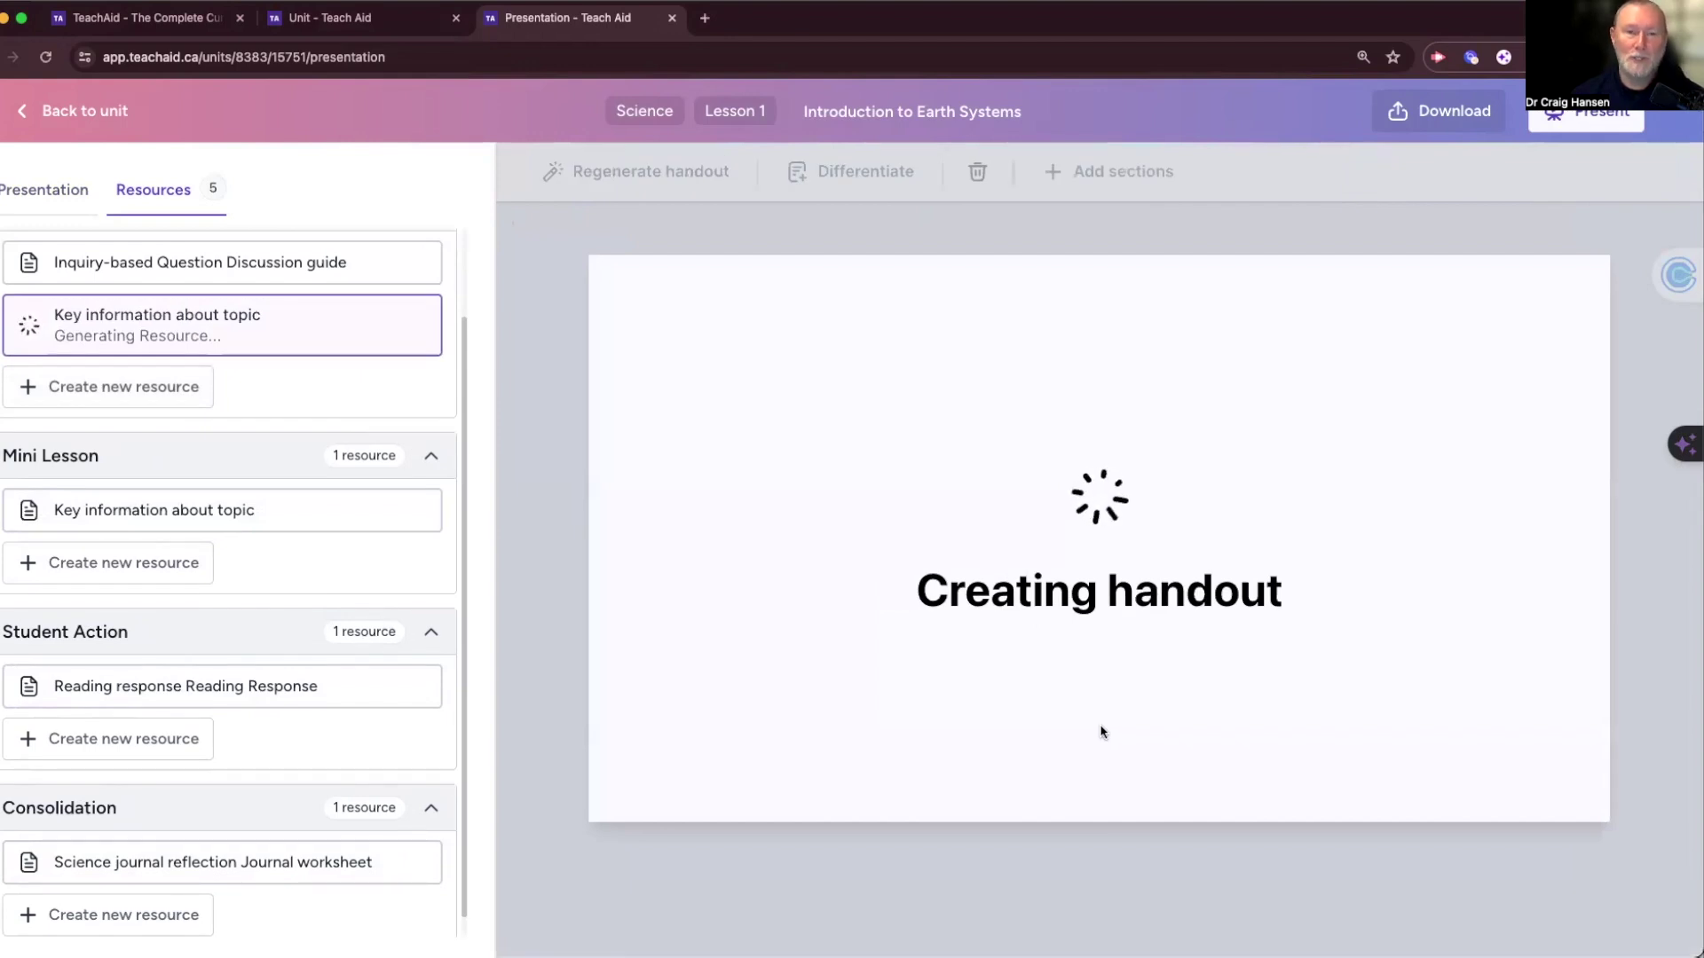
left_click(36, 192)
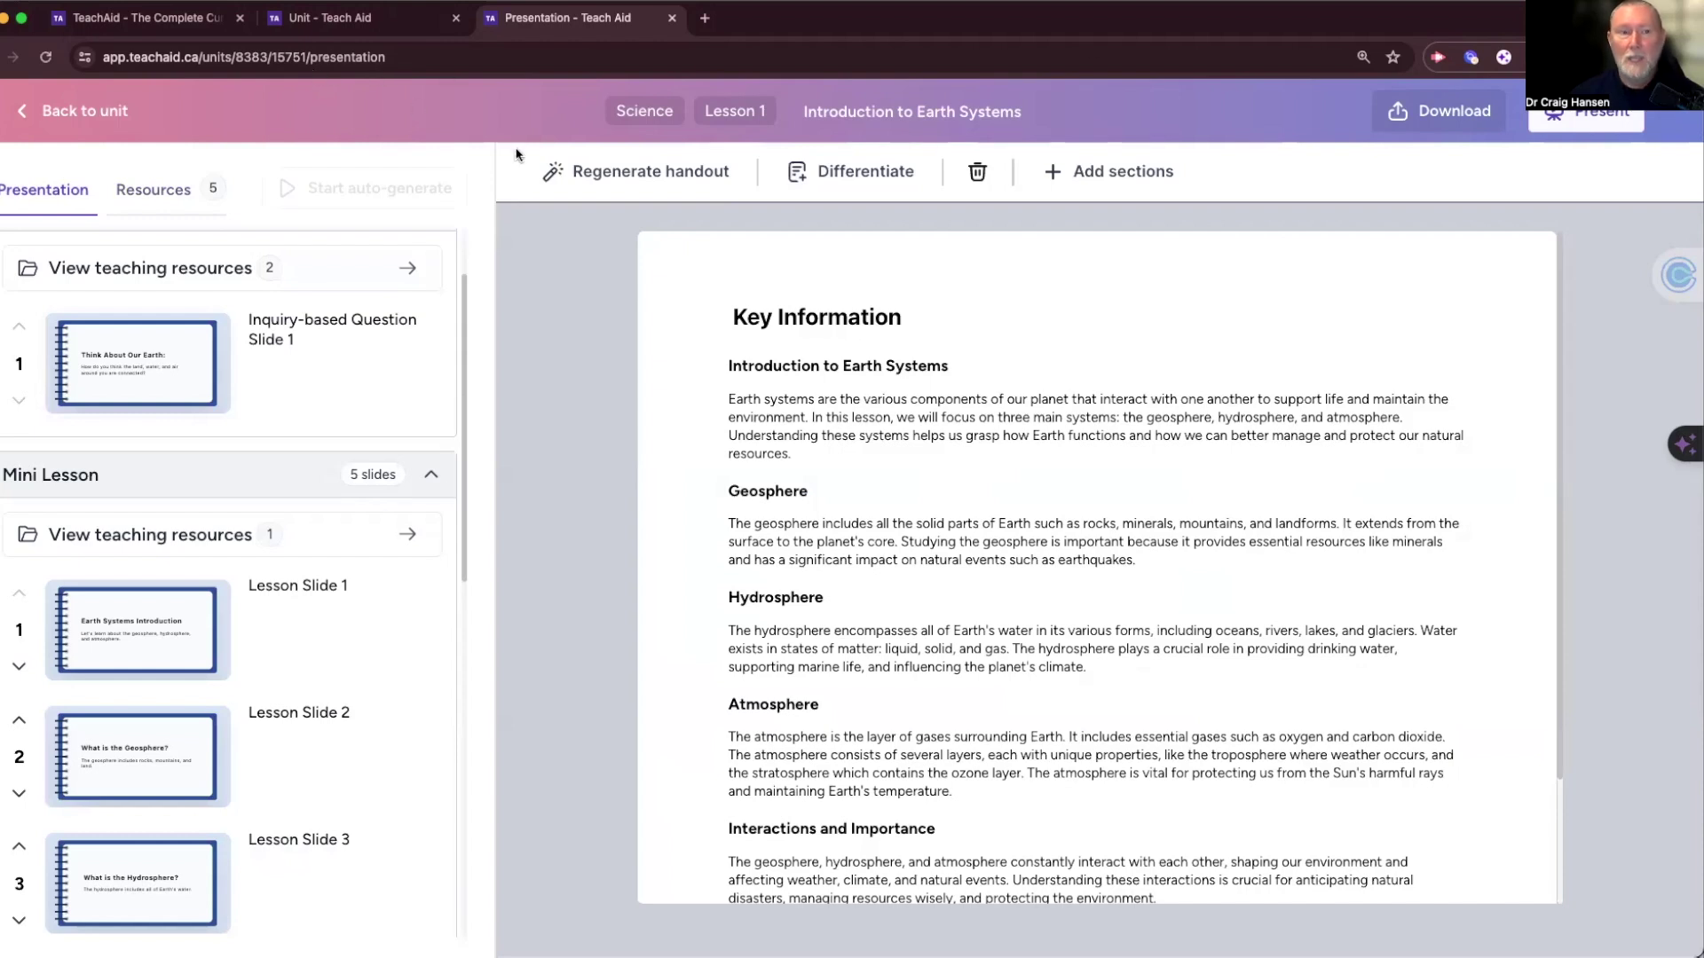
Search Google Images for 'Planet Earth' and add the first globe image, switching to an image layout
left_click(131, 326)
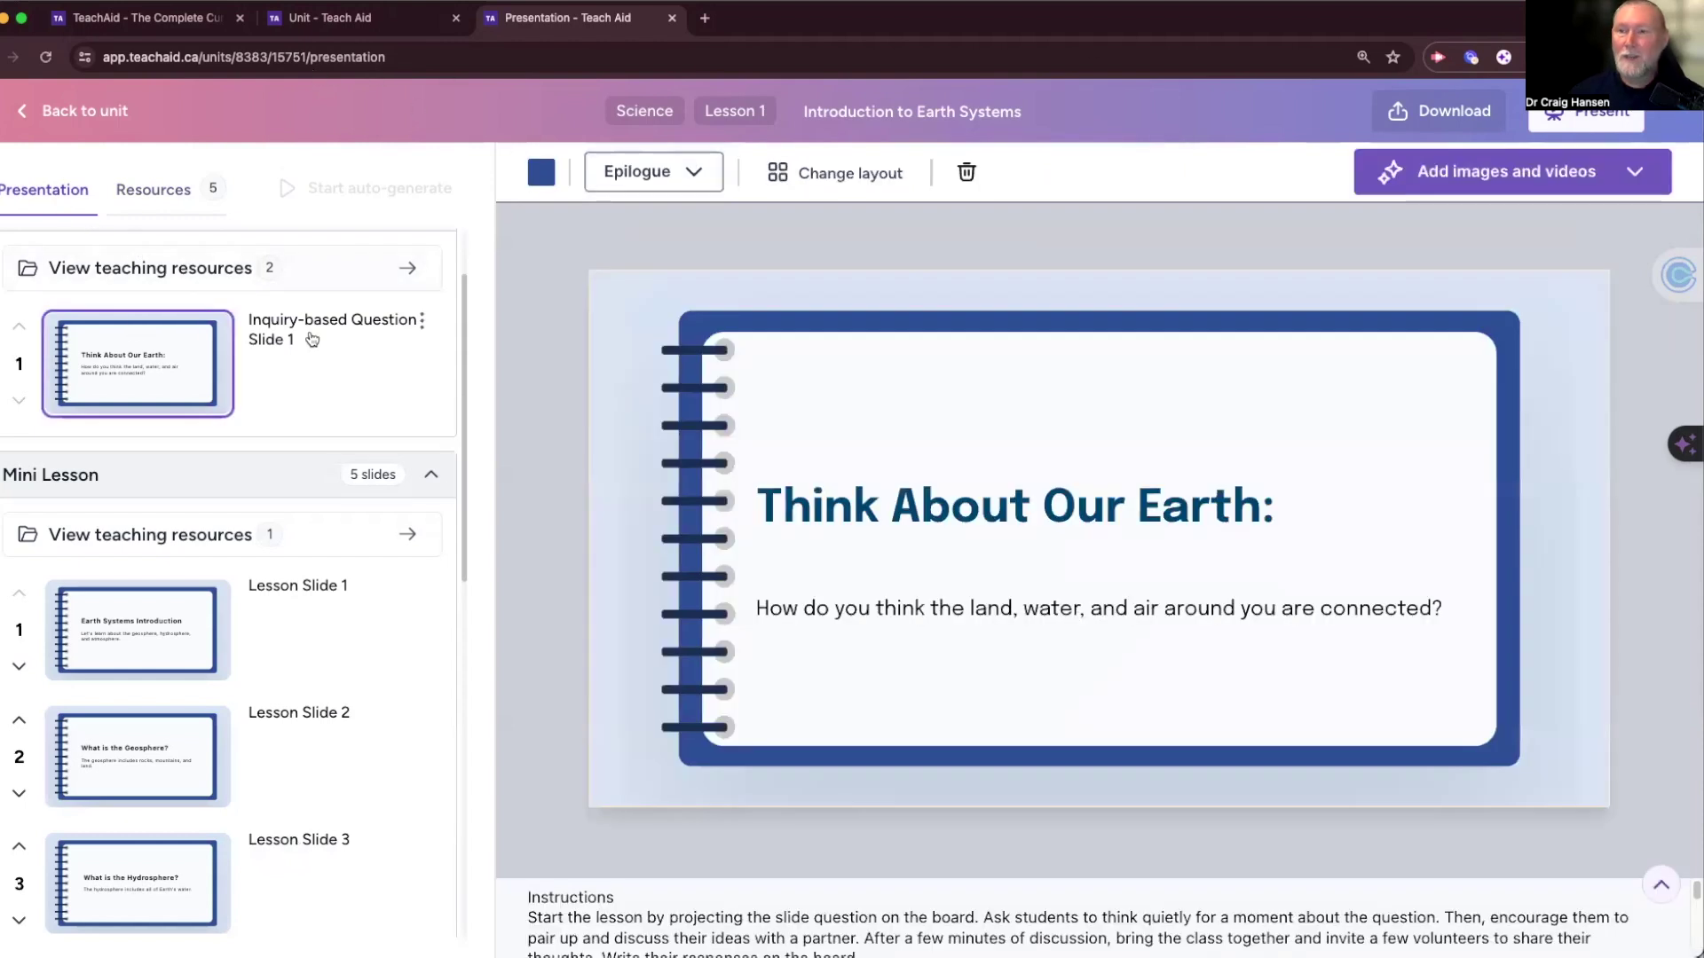
left_click(1636, 172)
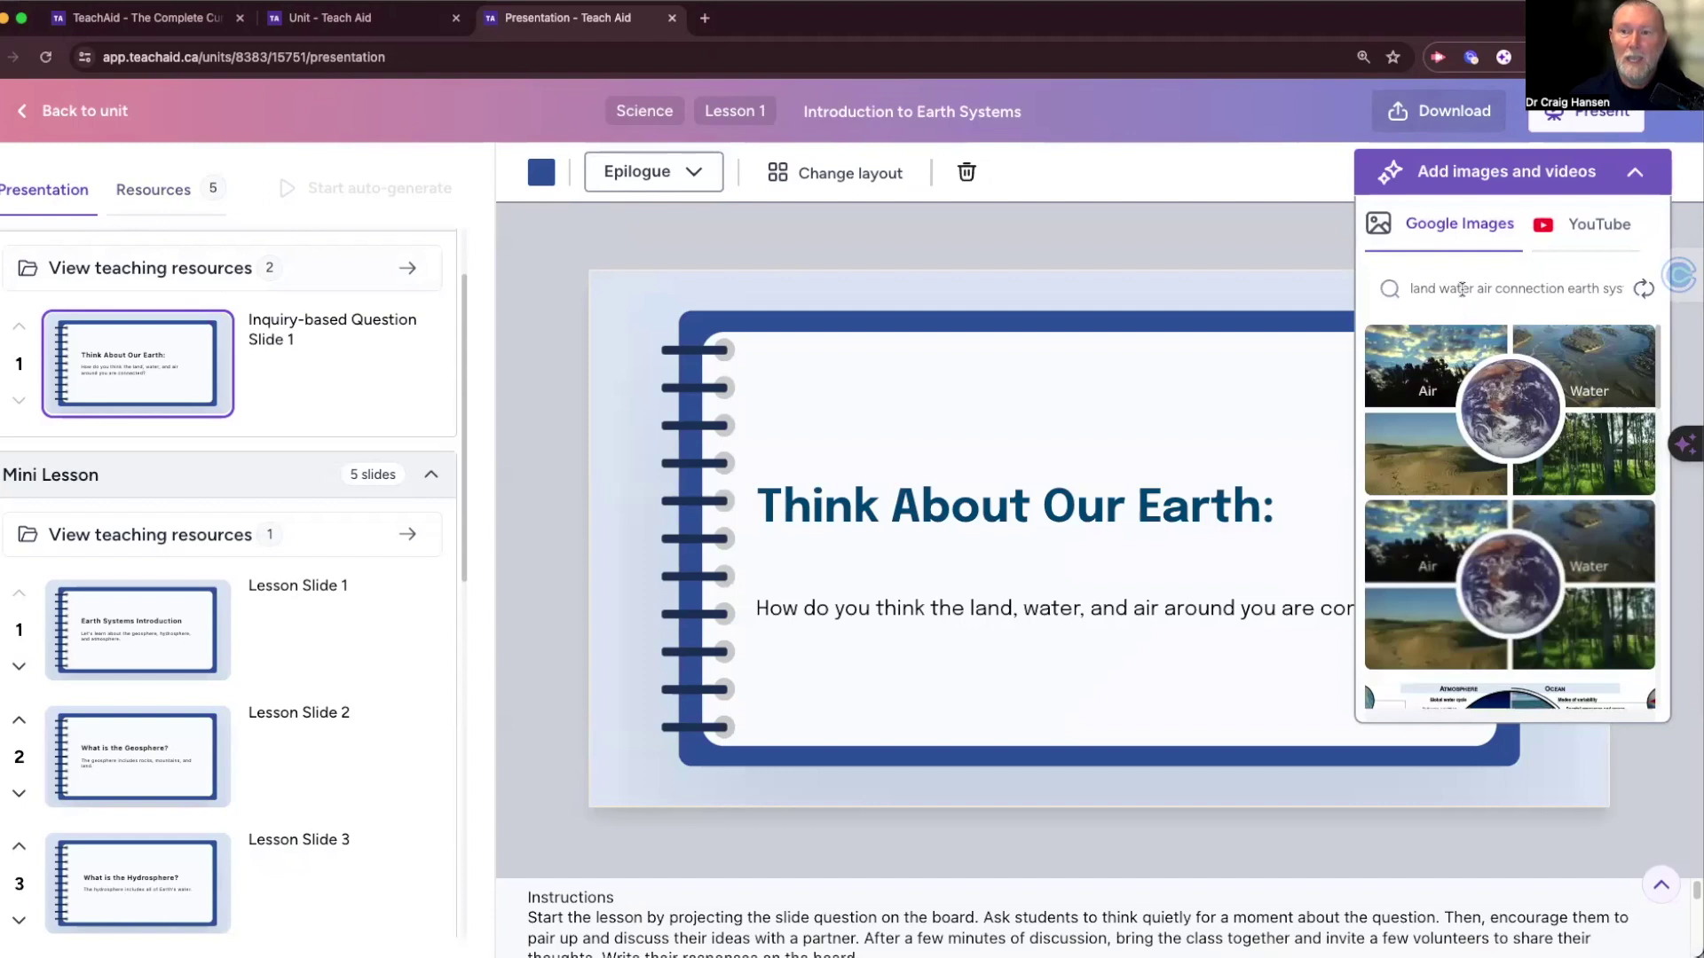
left_click(1500, 289)
scroll(1444, 414, "down", 4)
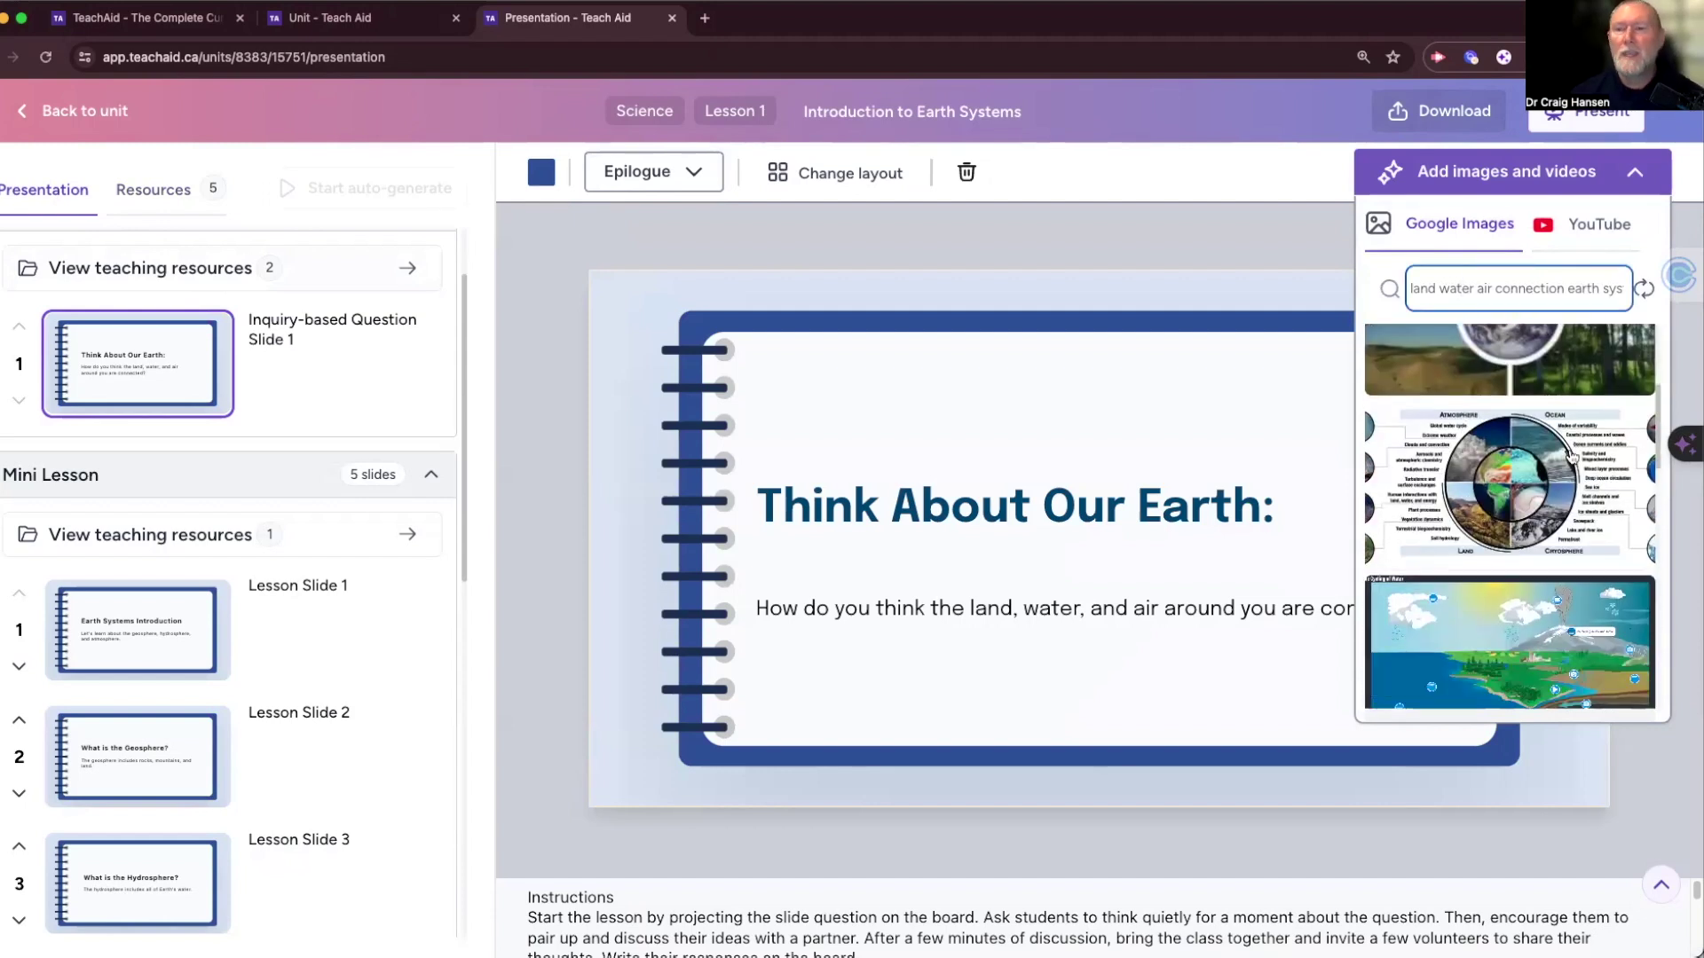
triple_click(1469, 290)
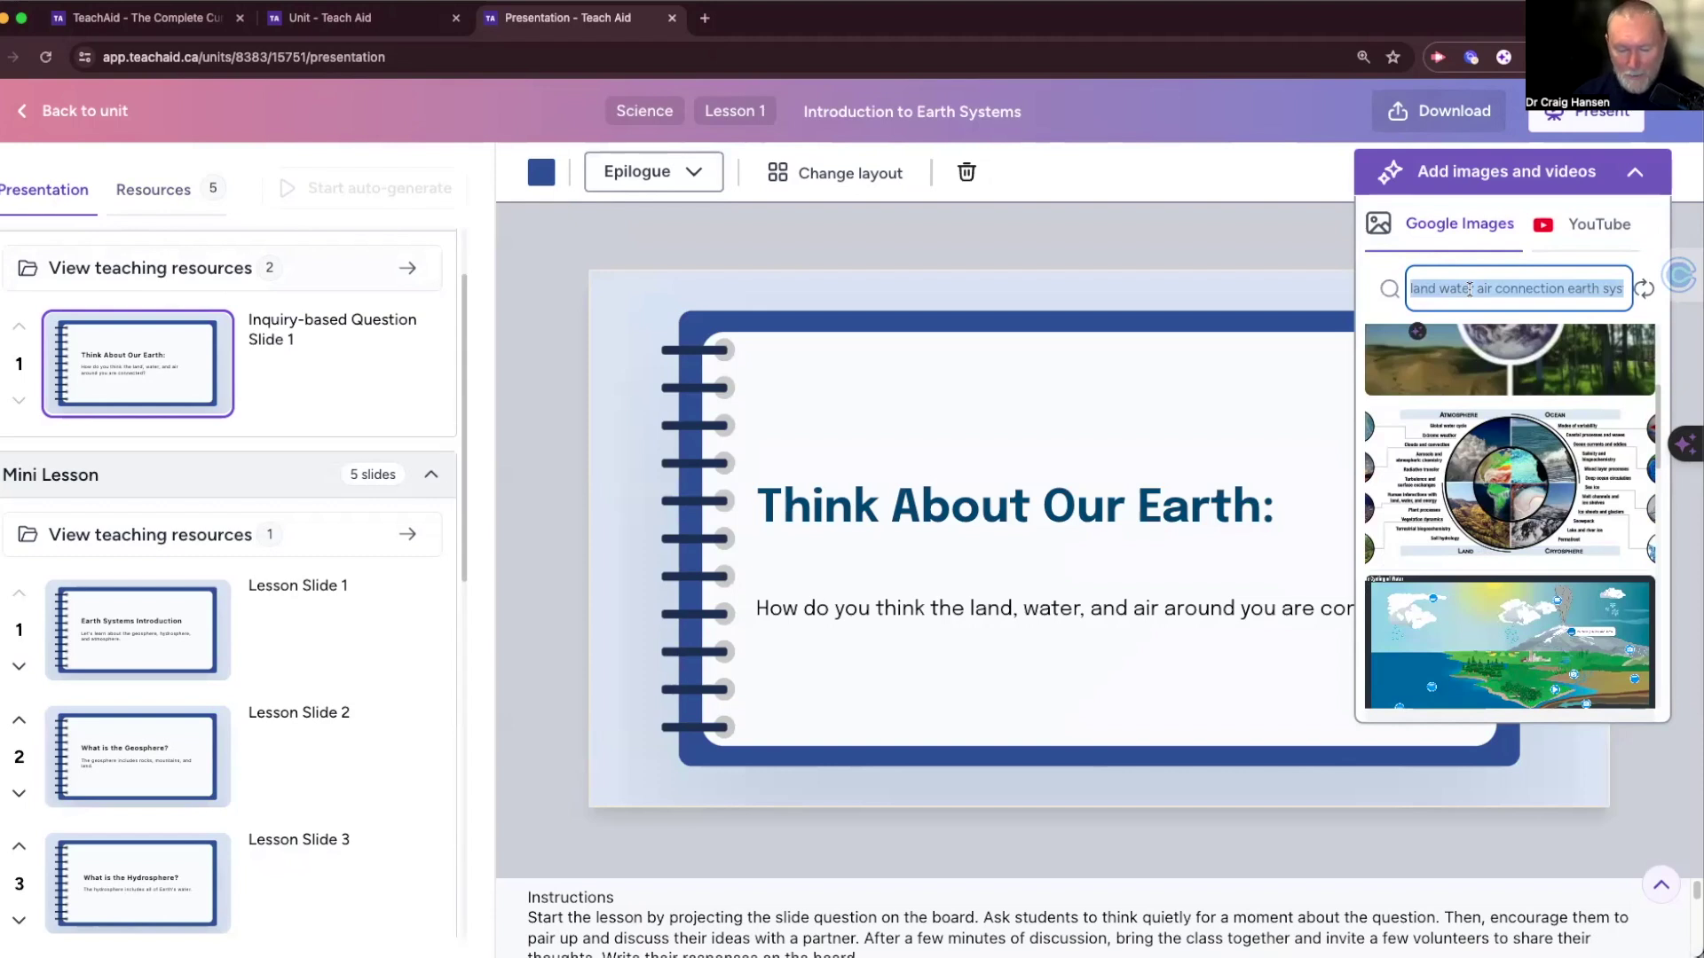
type("Planet Ea")
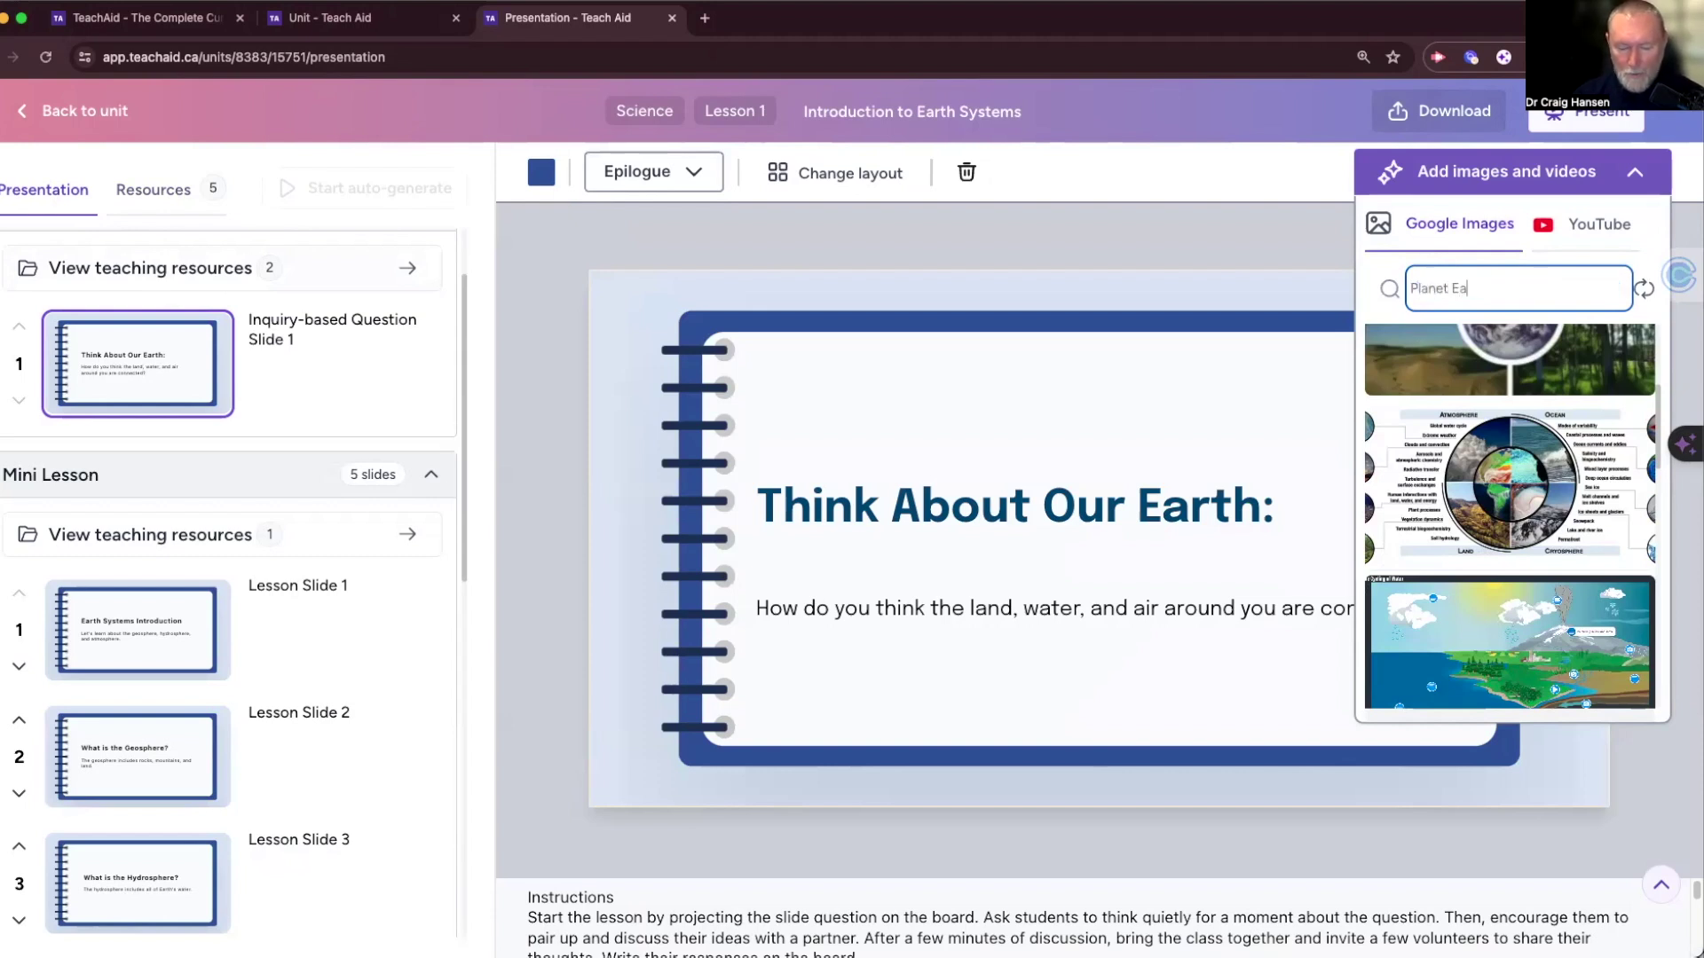
type("rth")
key("Return")
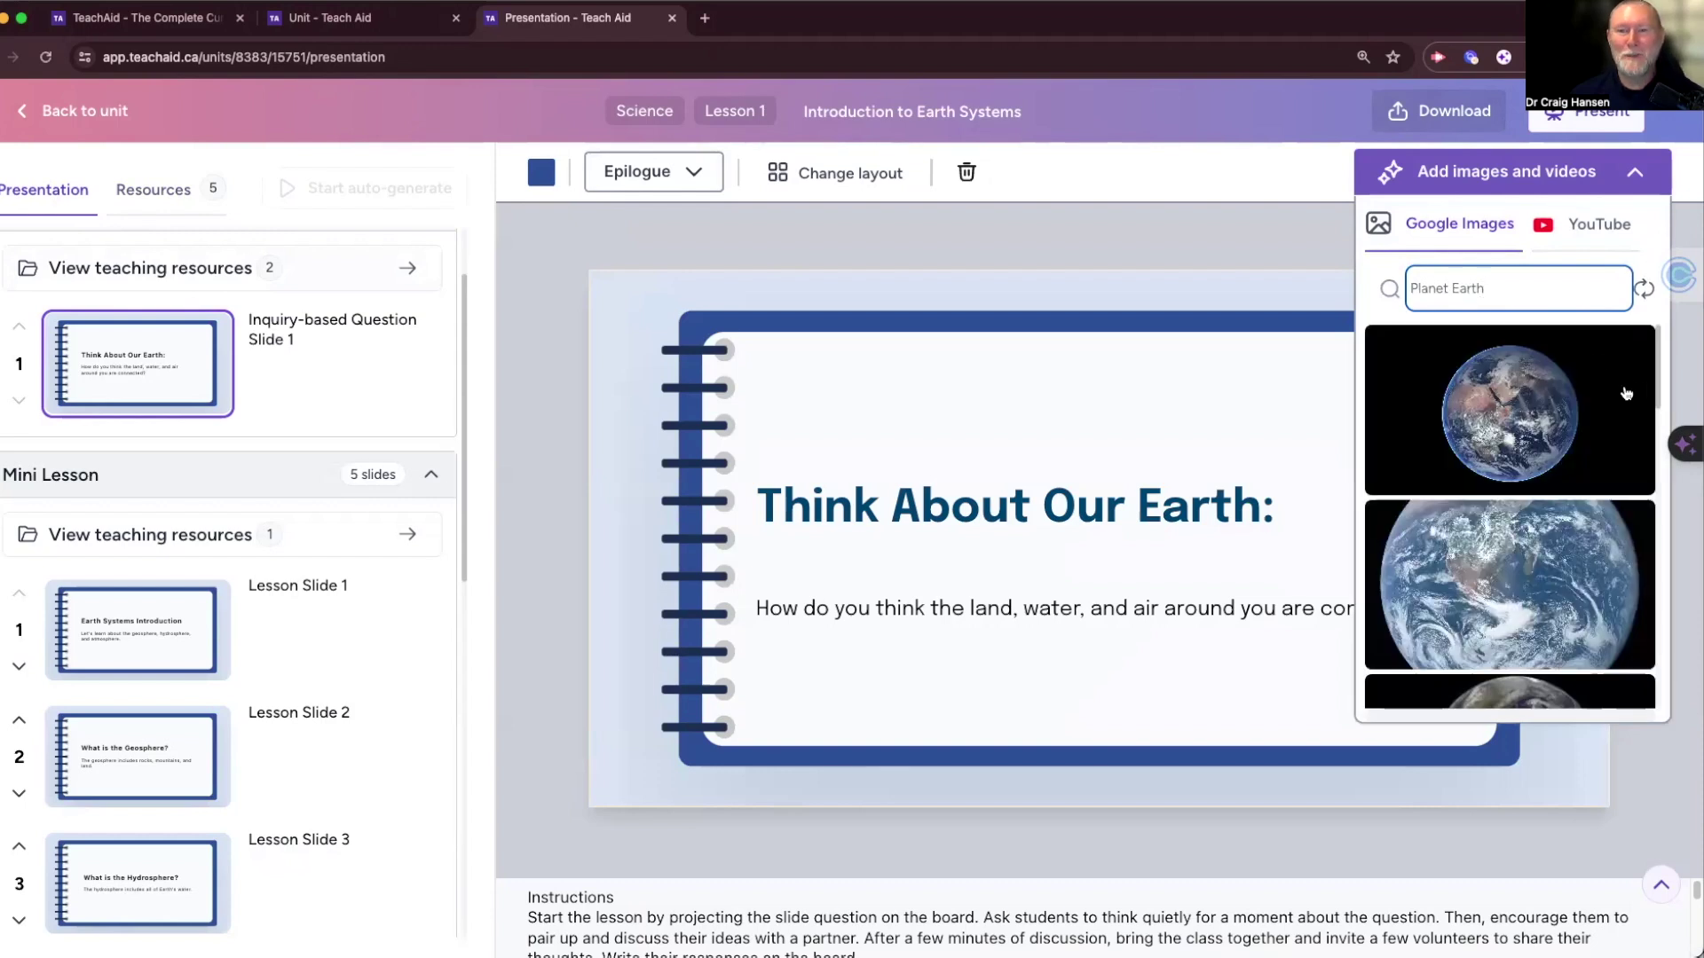
left_click(1496, 405)
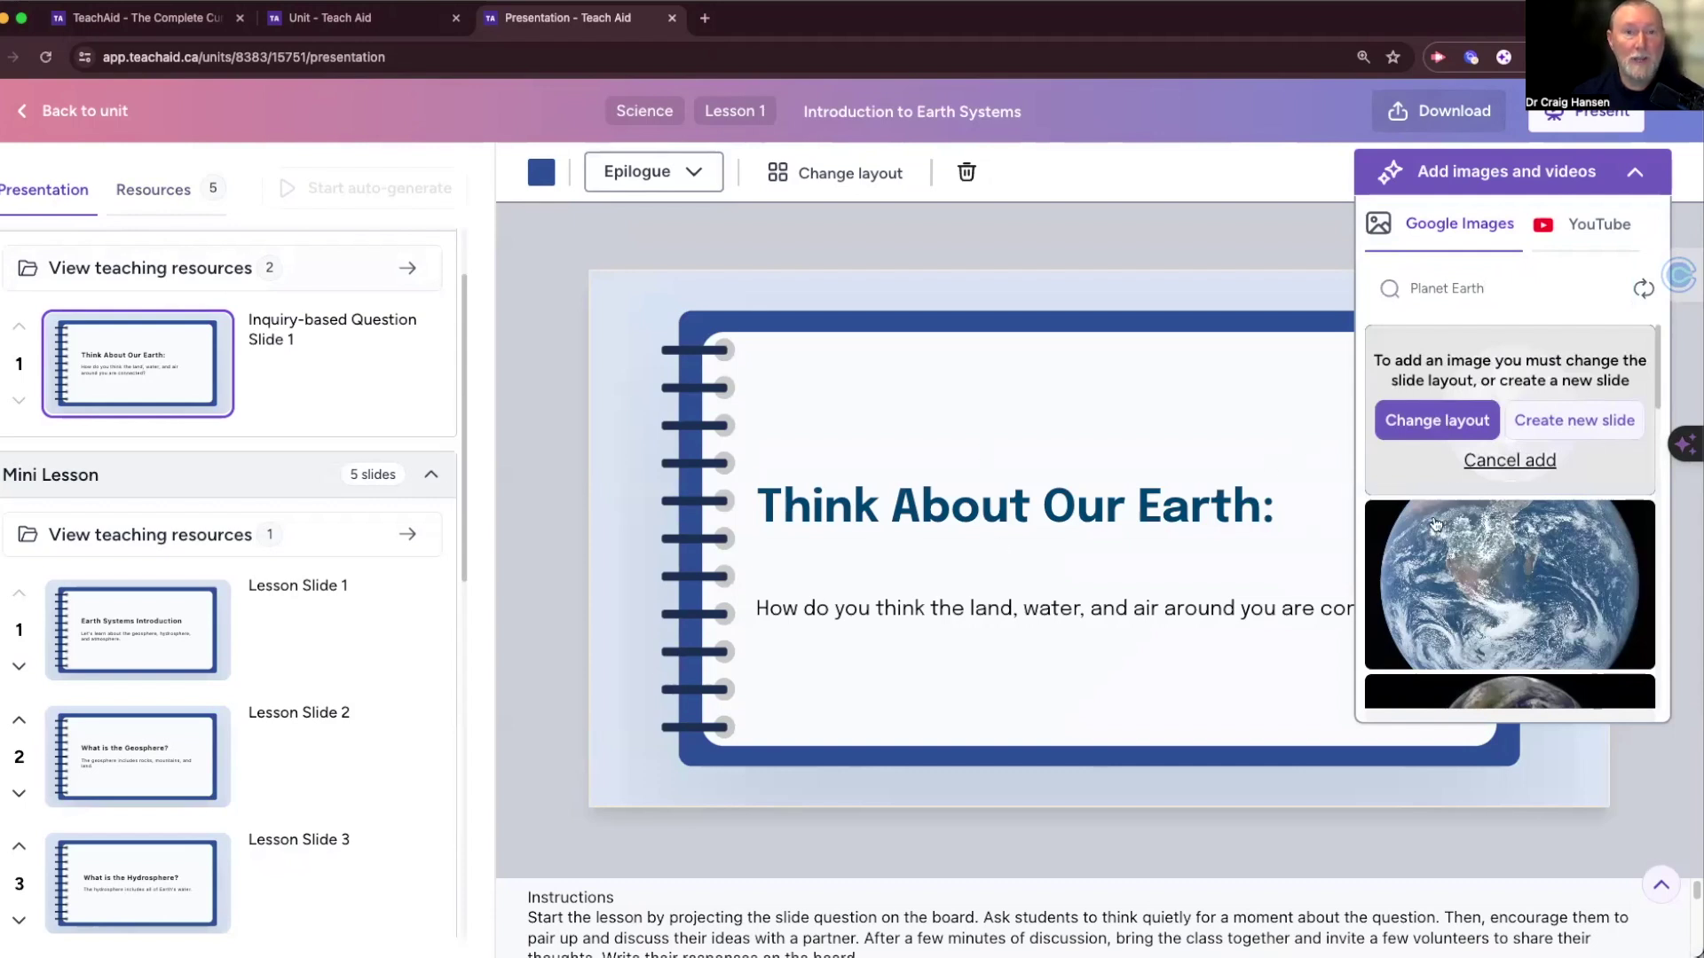
left_click(1417, 422)
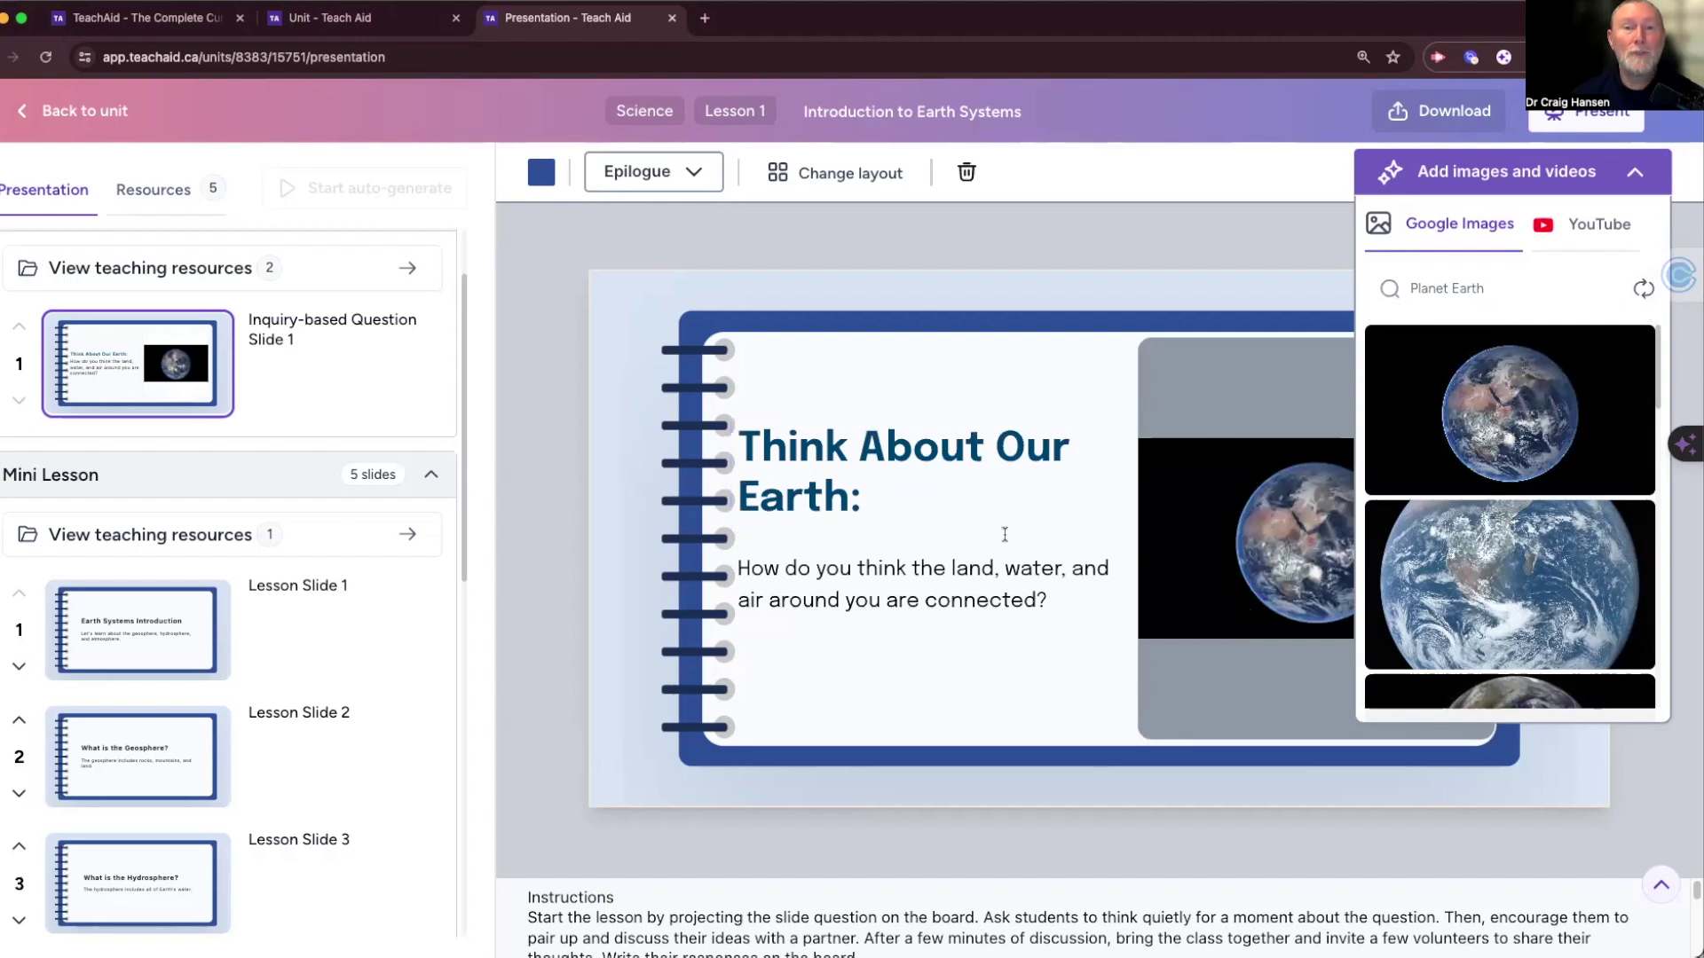
Search YouTube for 'planet earth' and put the 'Earth hitting by the moon' clip on a new slide
left_click(1562, 223)
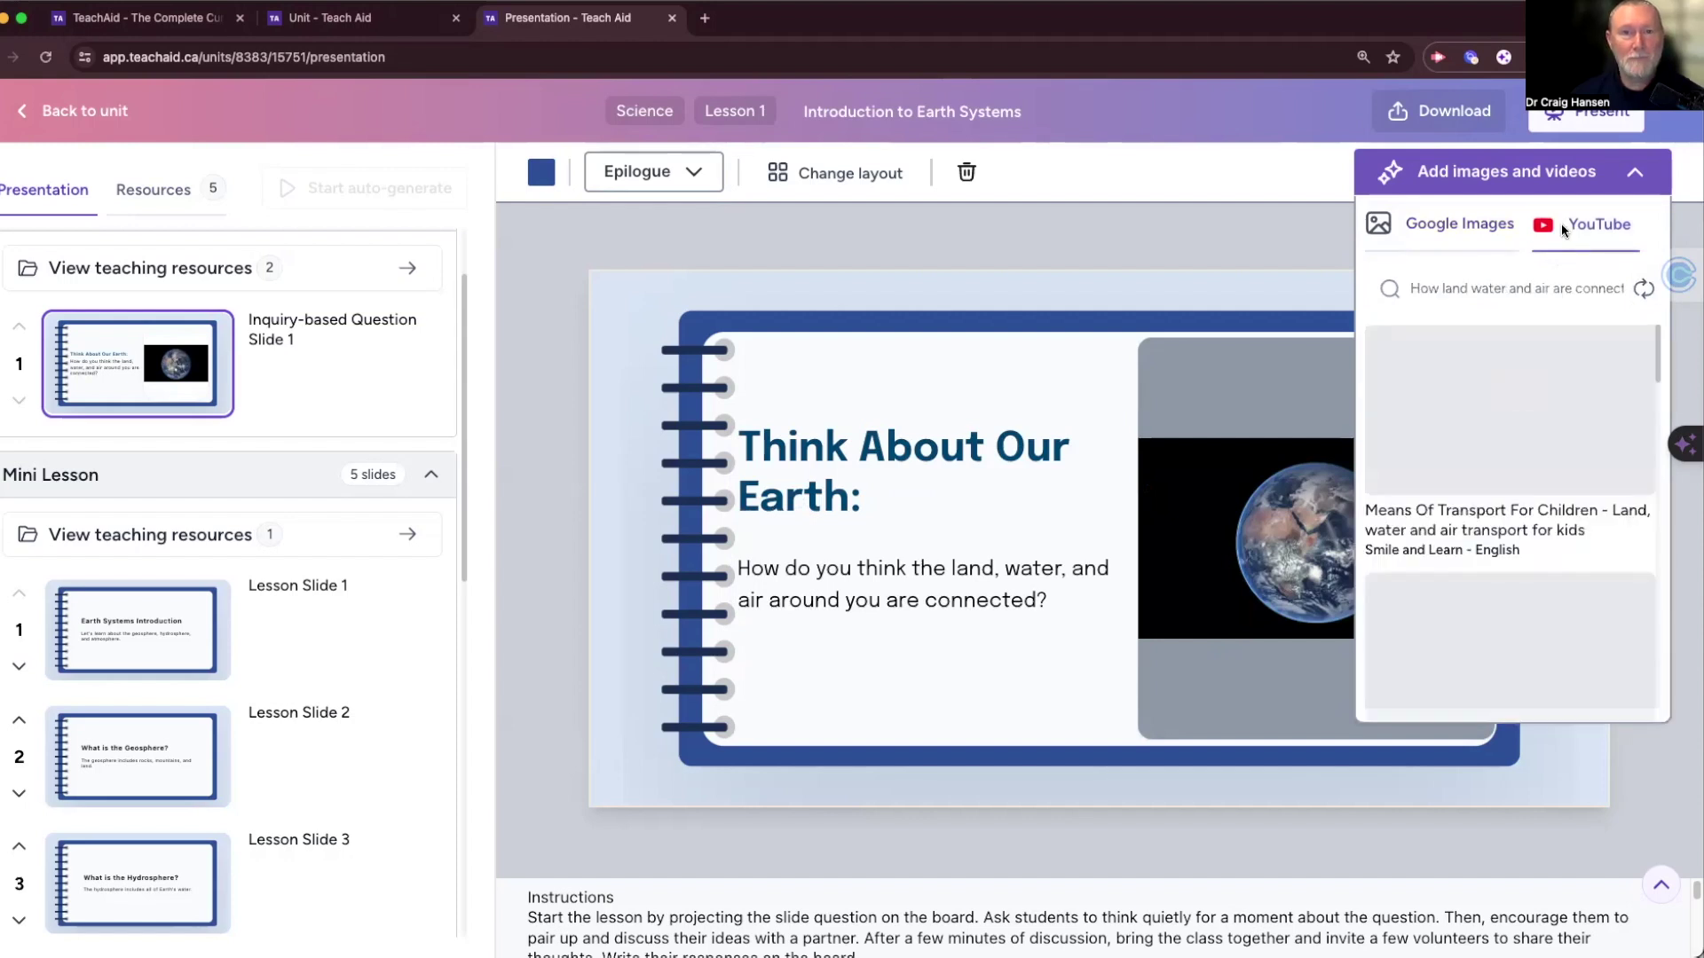
scroll(1550, 511, "down", 1)
scroll(1550, 510, "down", 1)
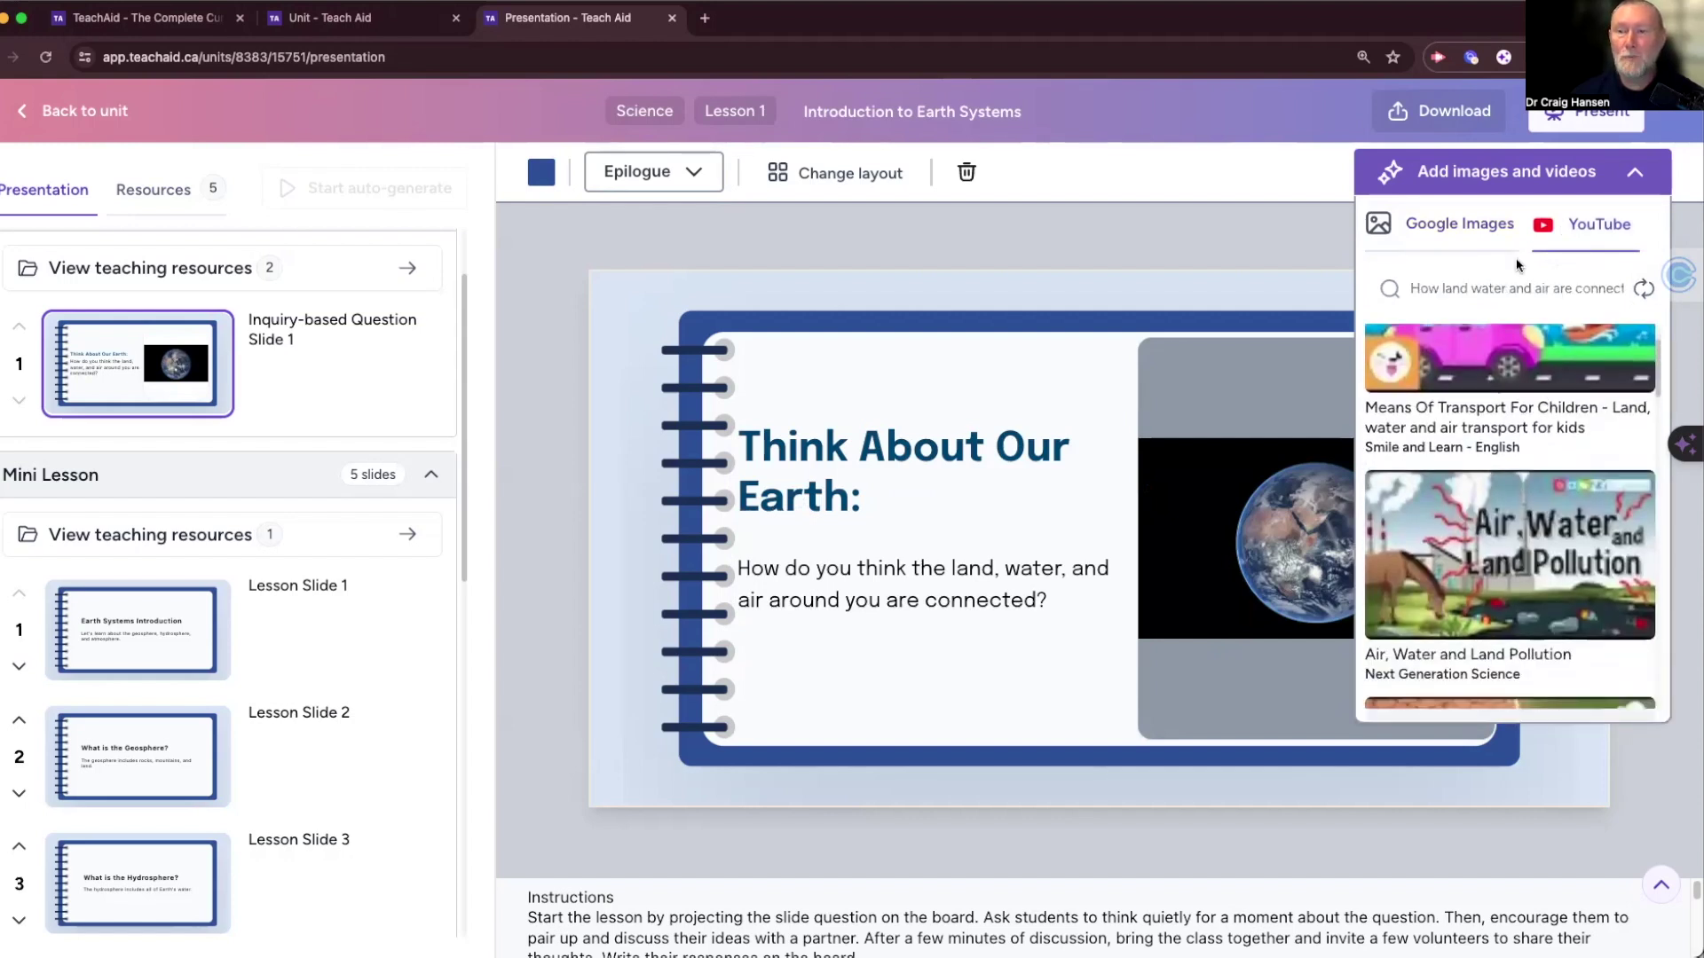
triple_click(1507, 292)
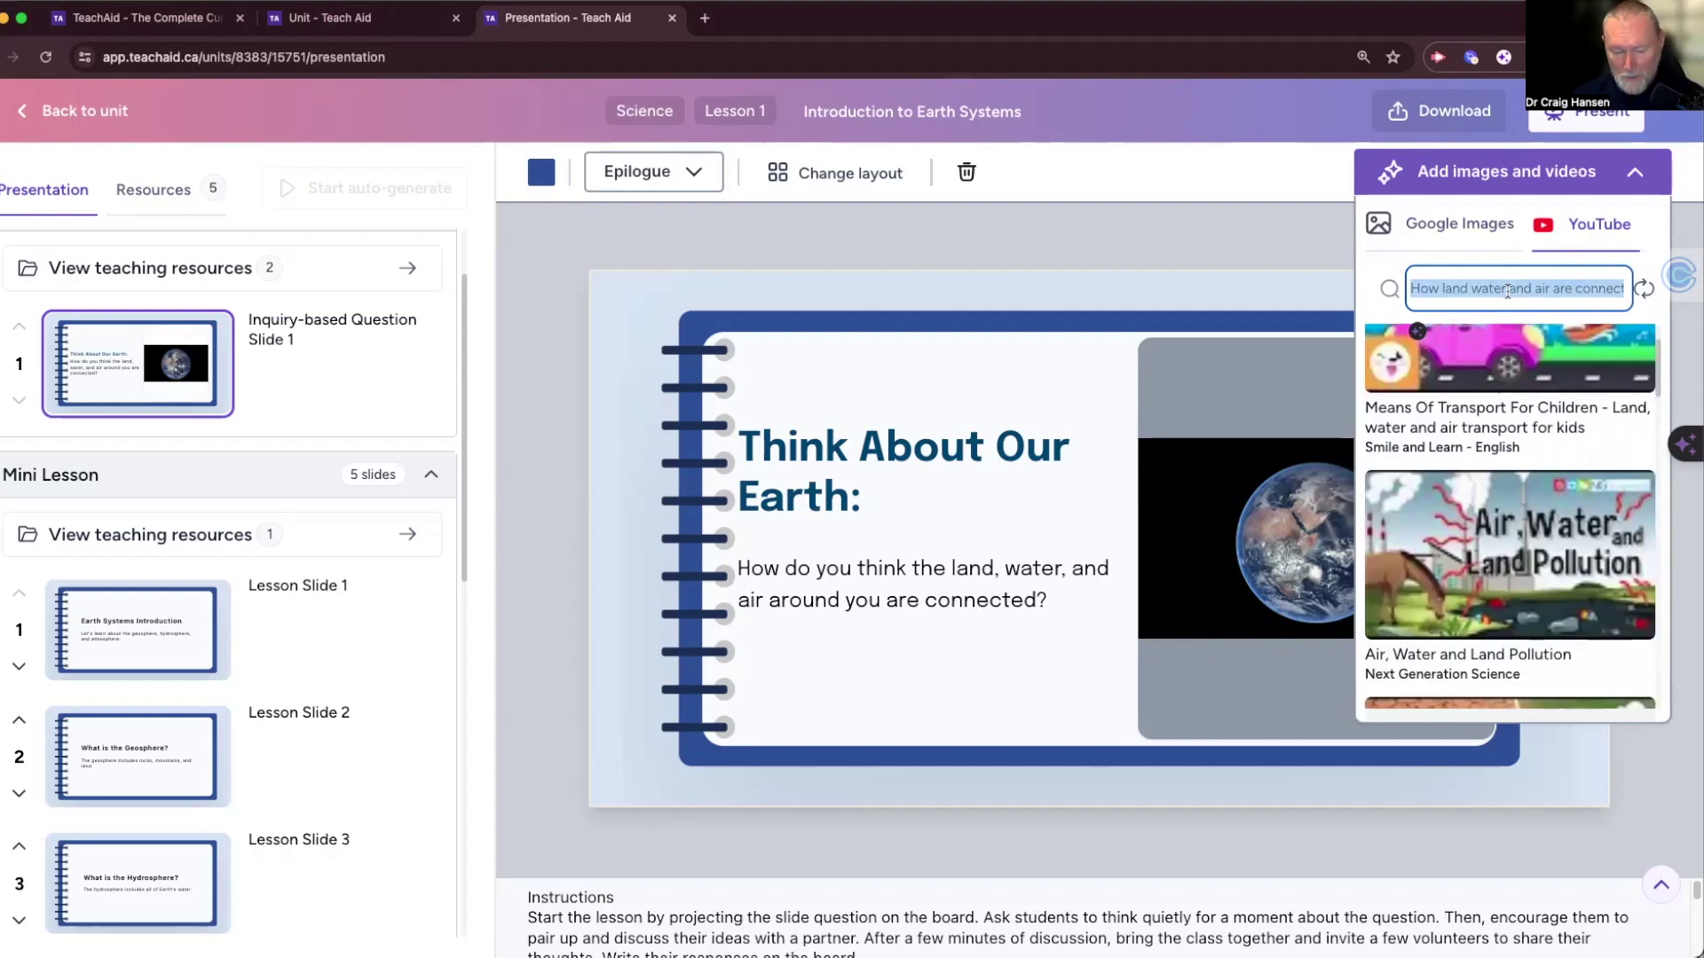
type("planet earth")
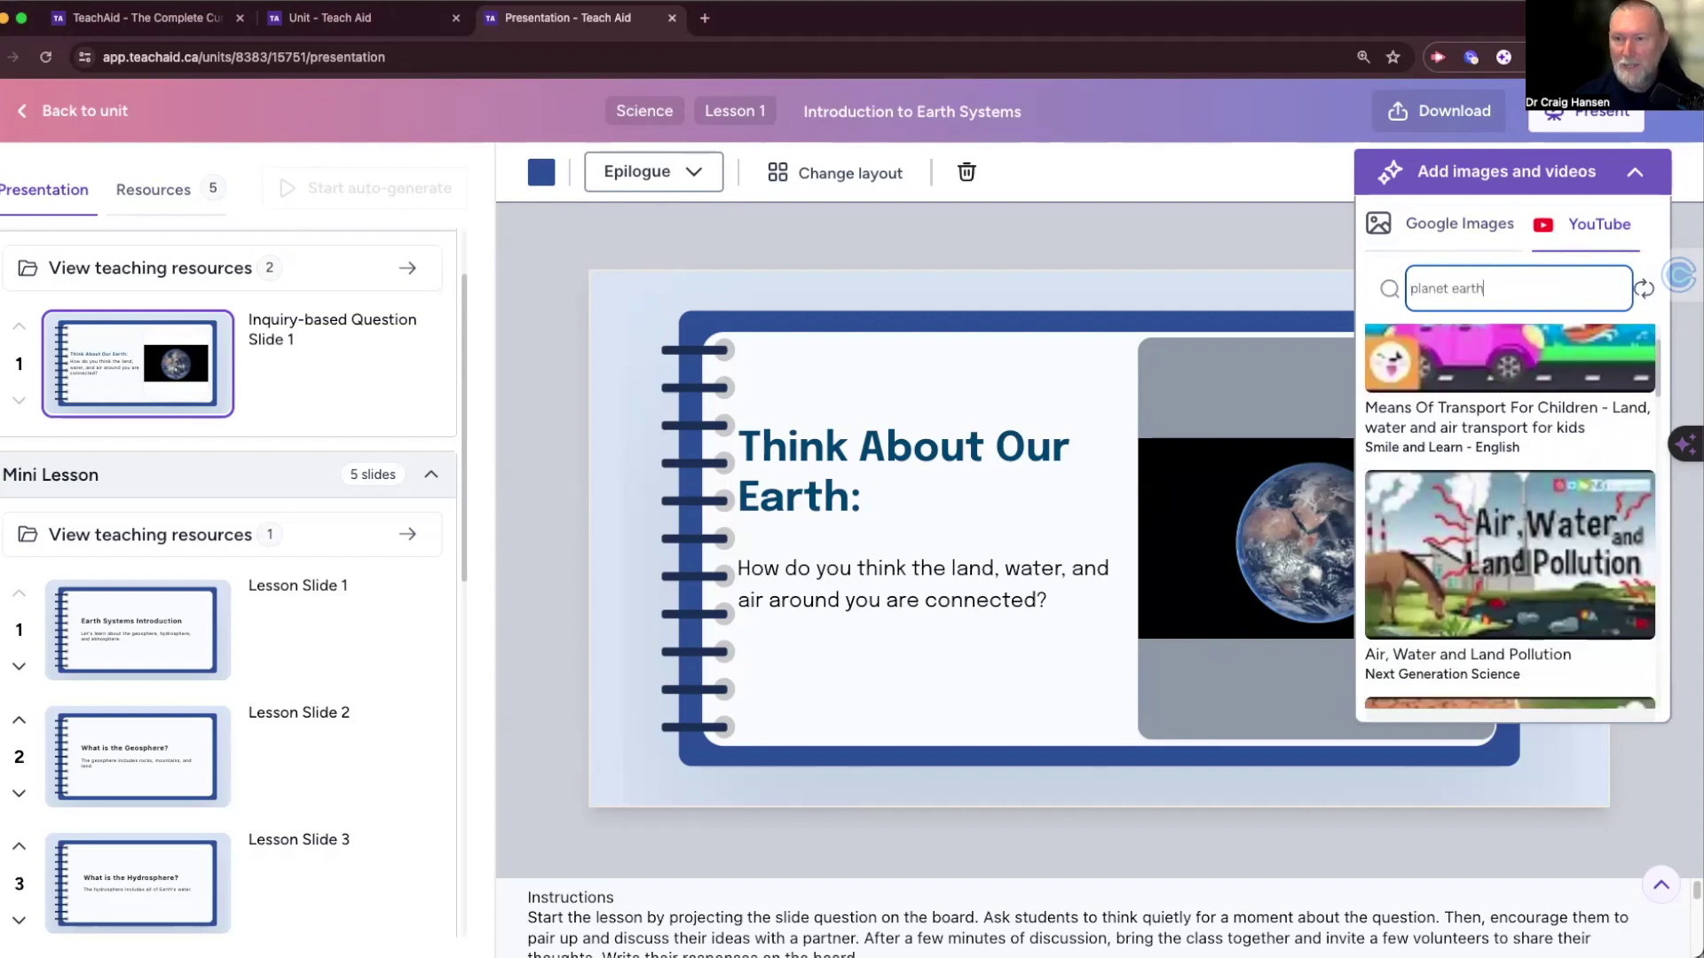
key("Return")
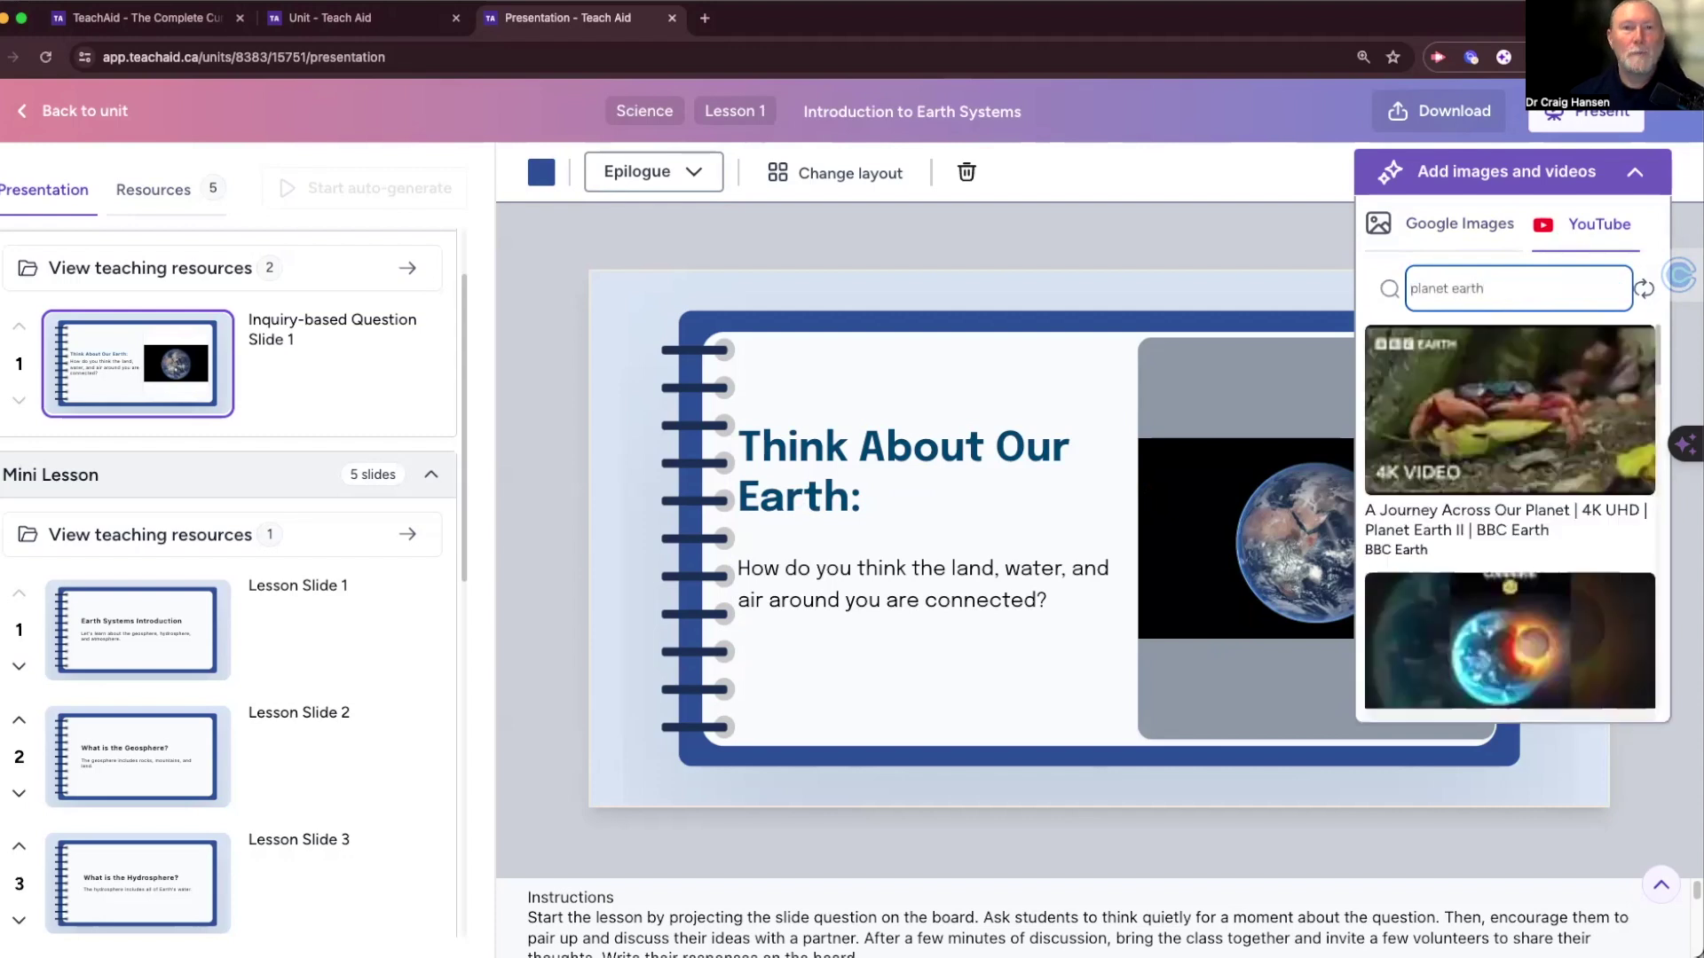
scroll(1608, 506, "down", 2)
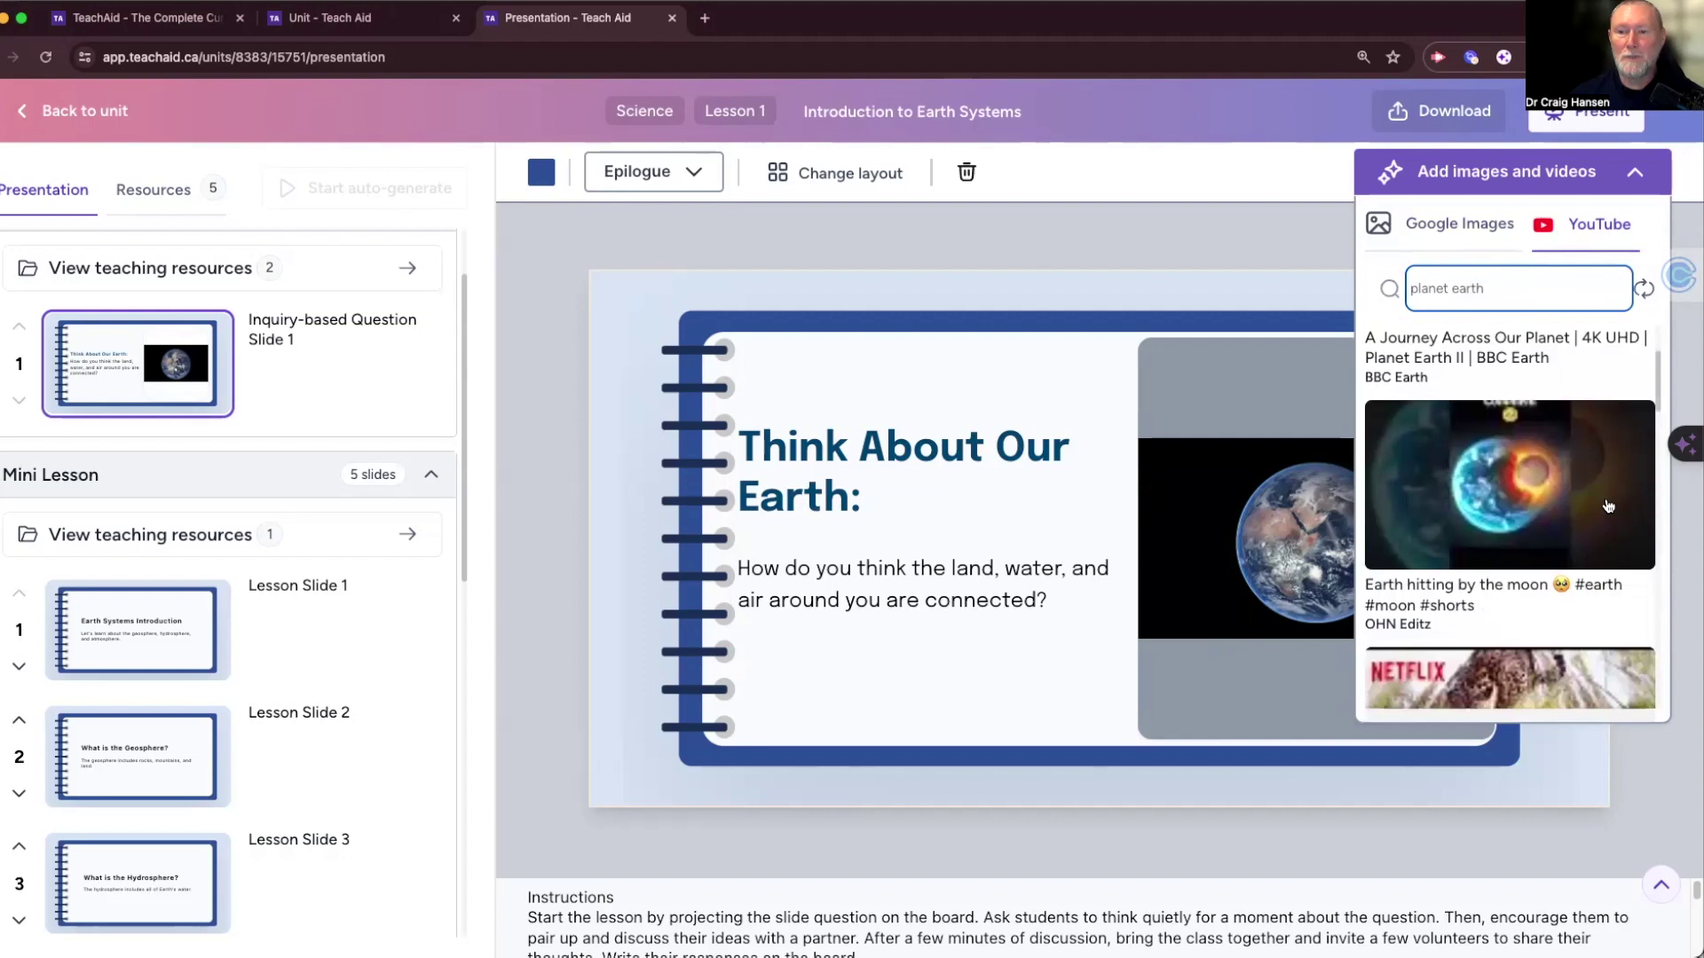
left_click(1538, 467)
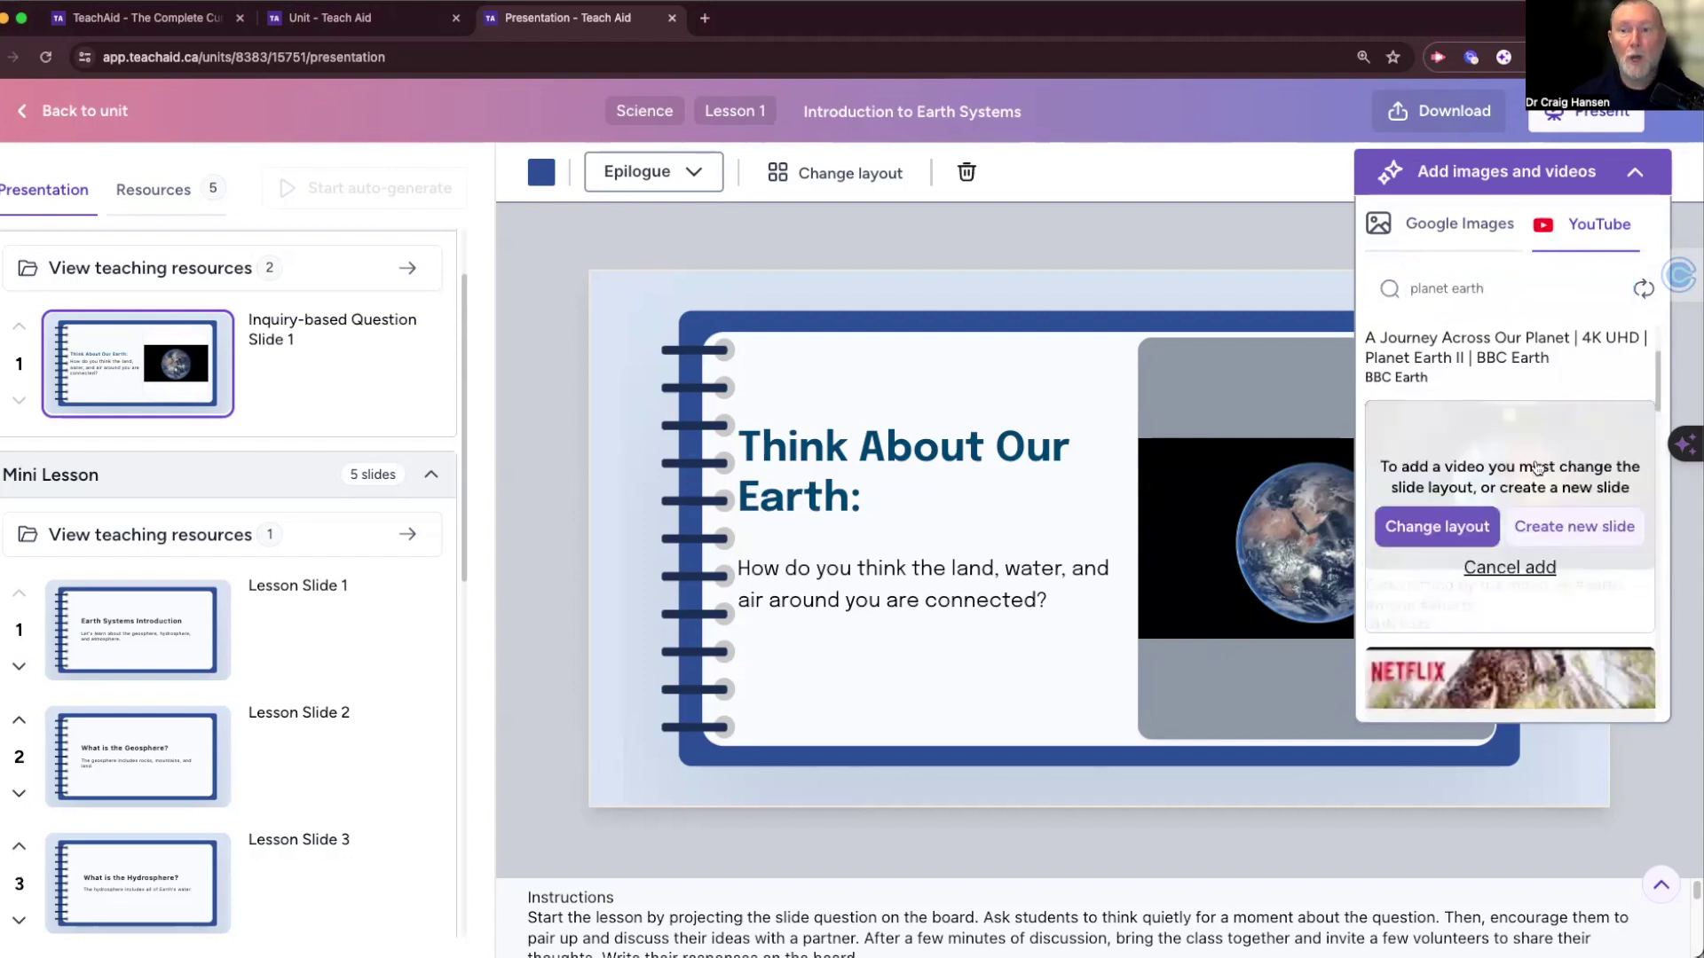
left_click(1589, 536)
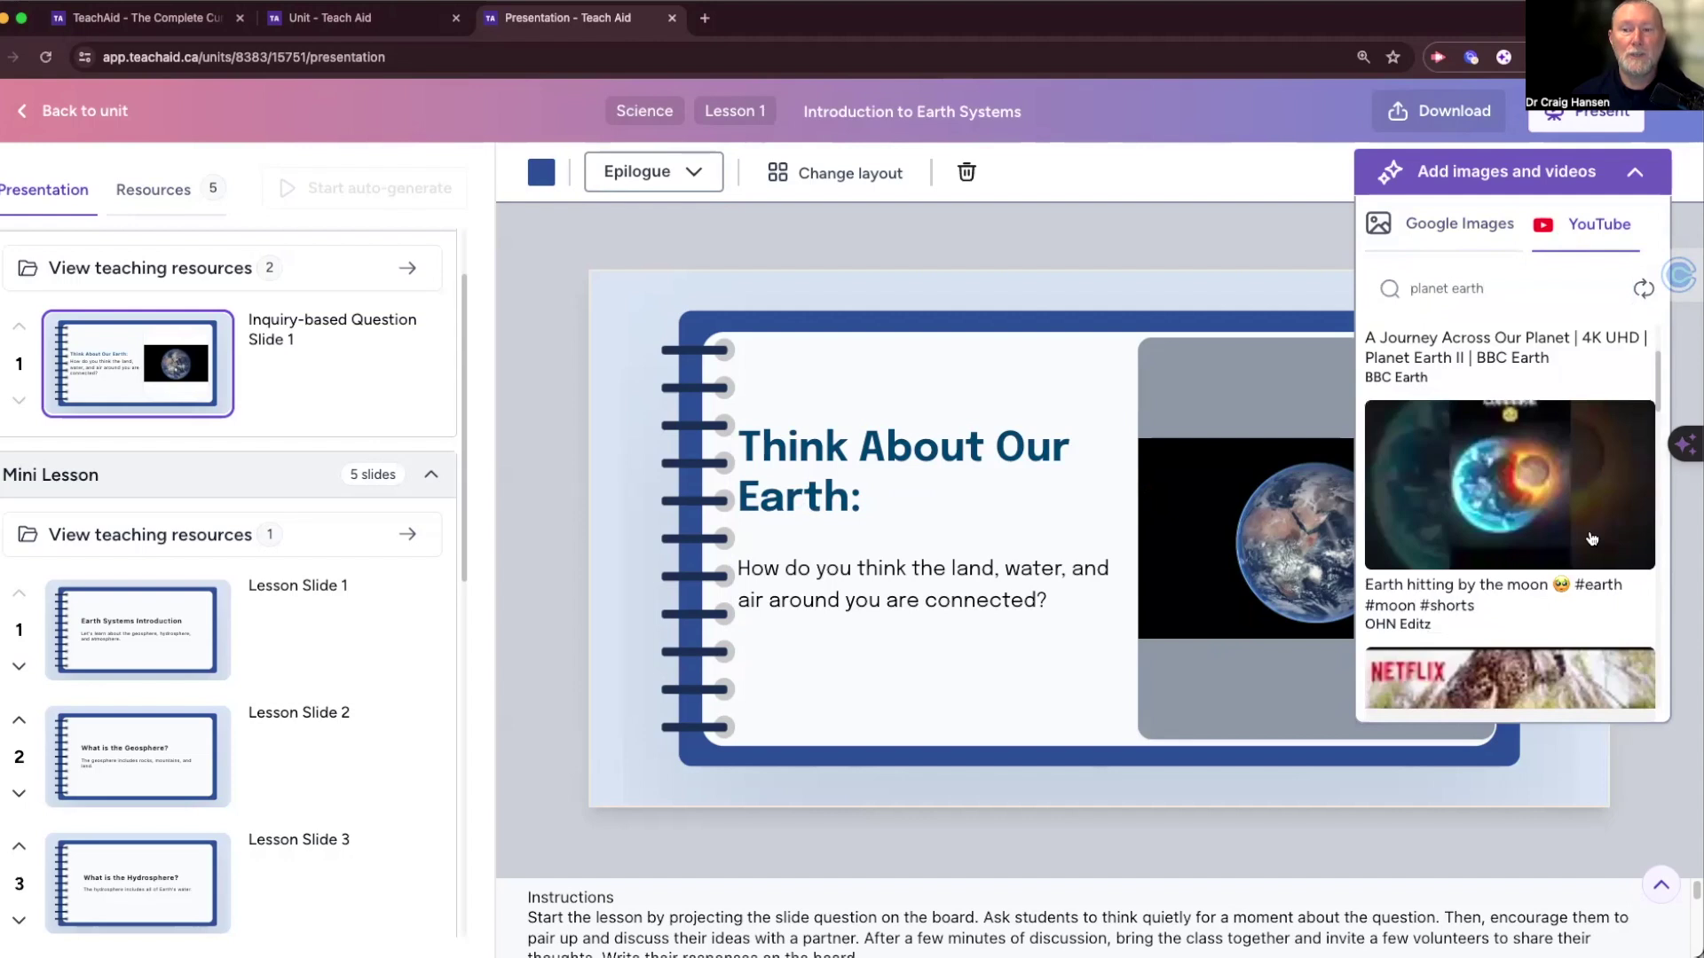
left_click(123, 366)
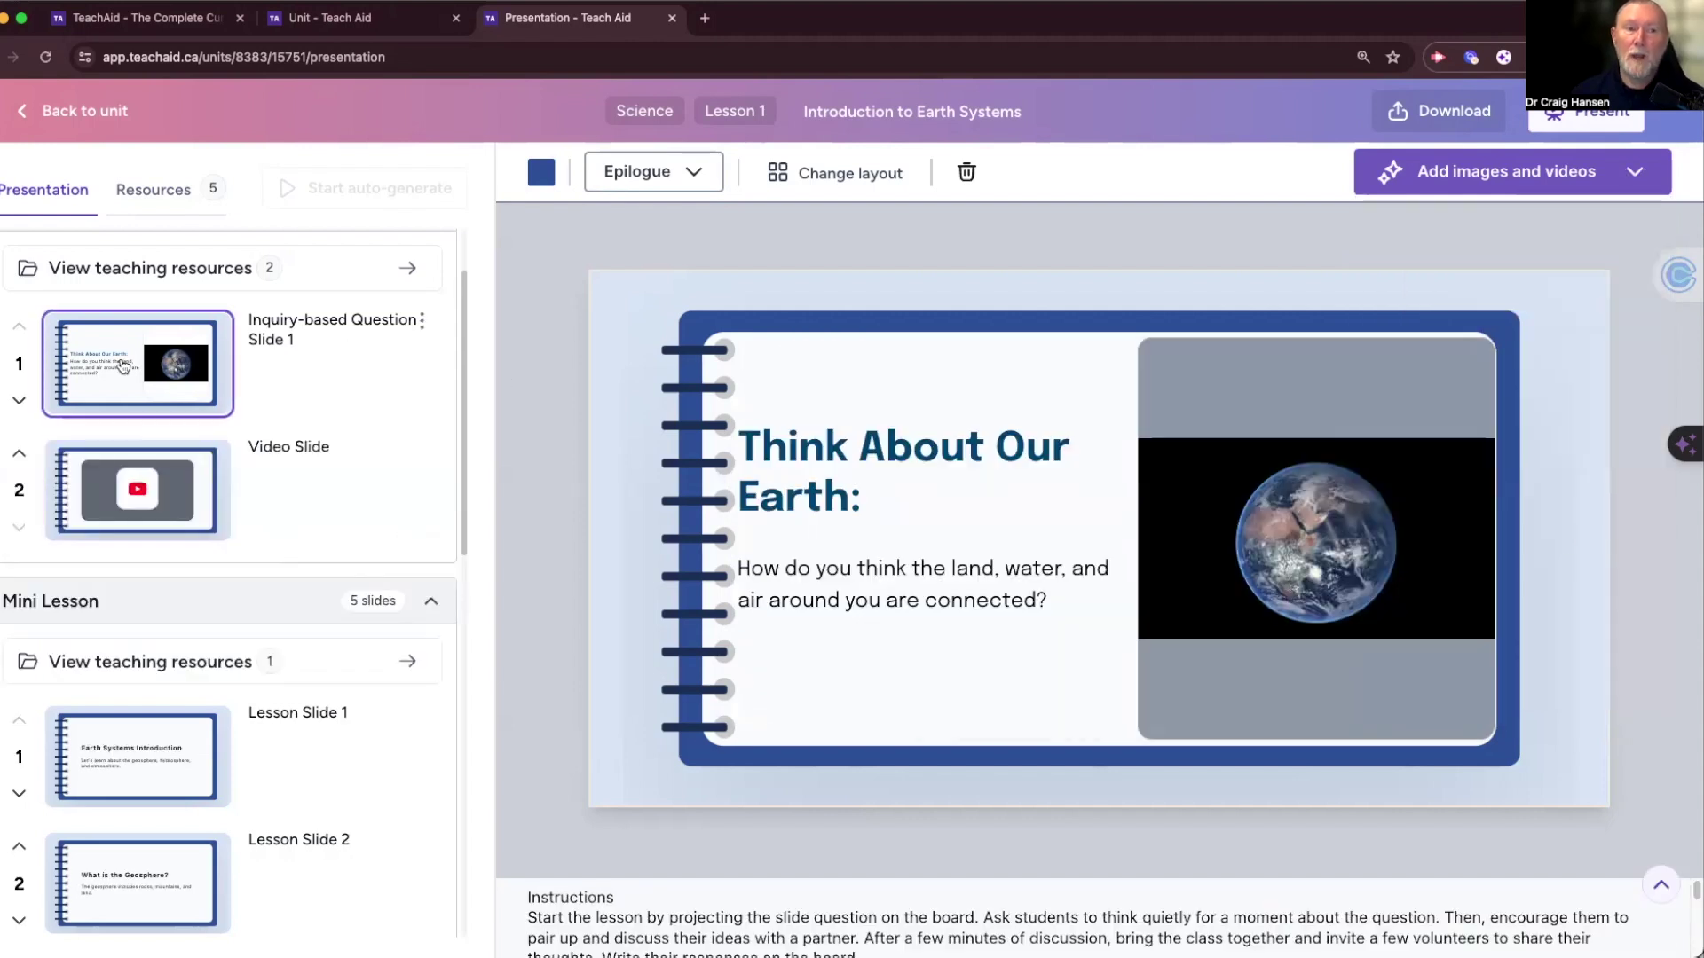
left_click(140, 468)
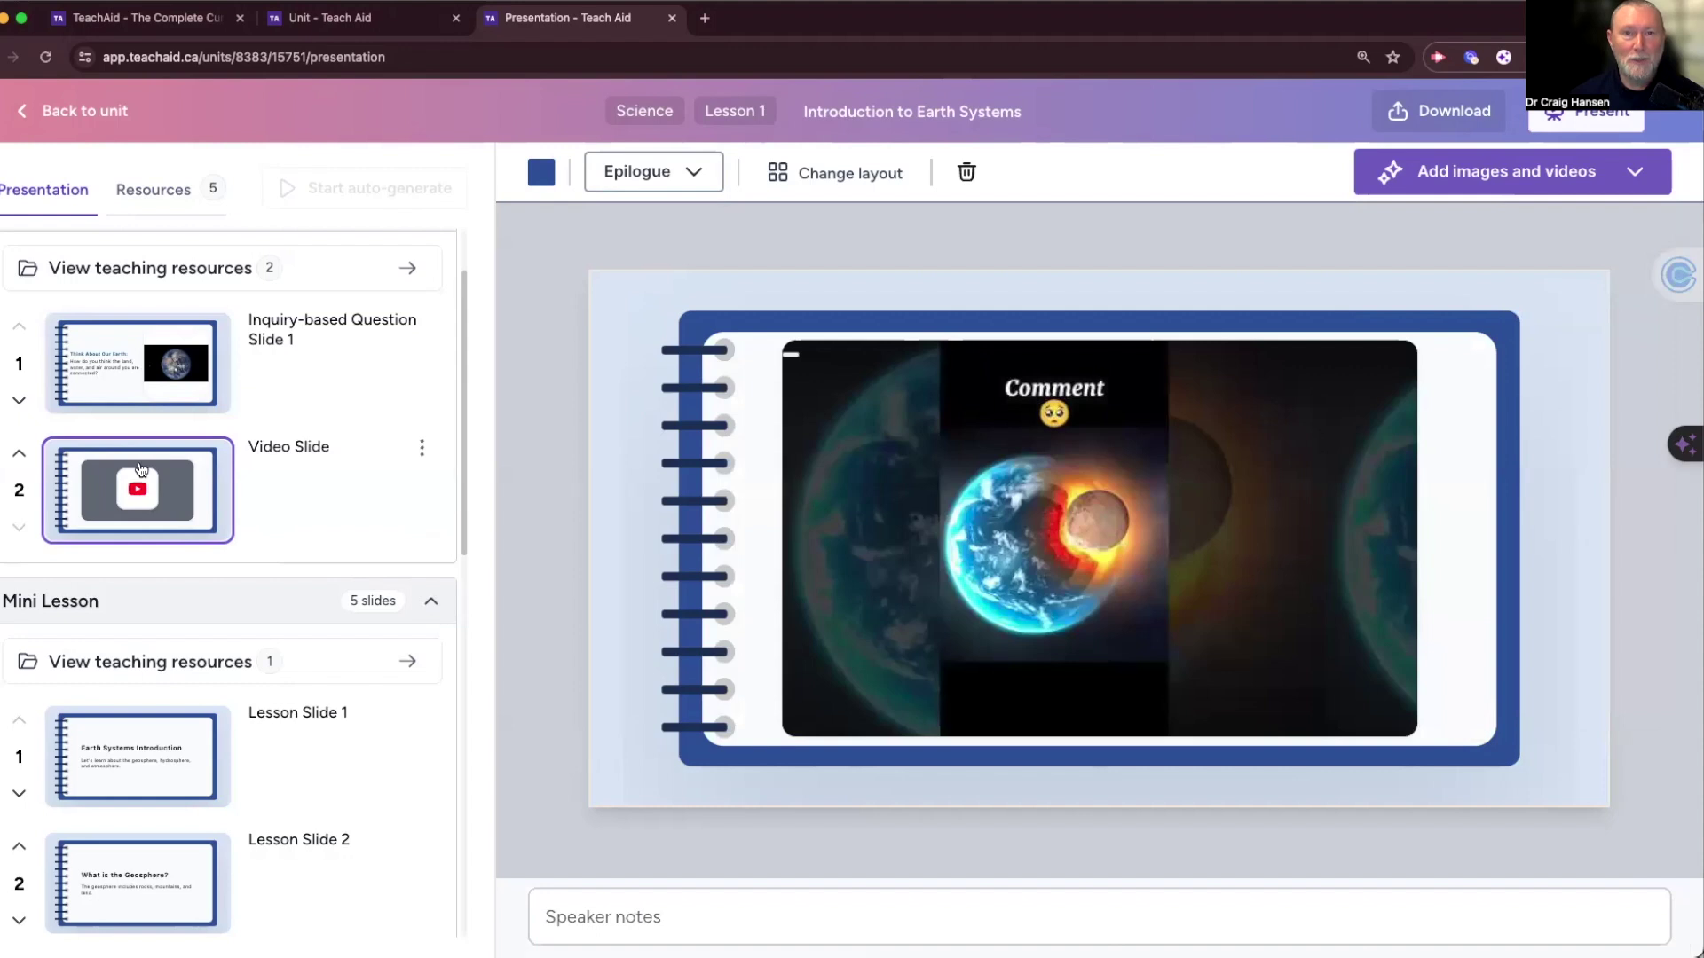
Check the slide font and colour choices without changing them, then list the five handouts by section
left_click(653, 171)
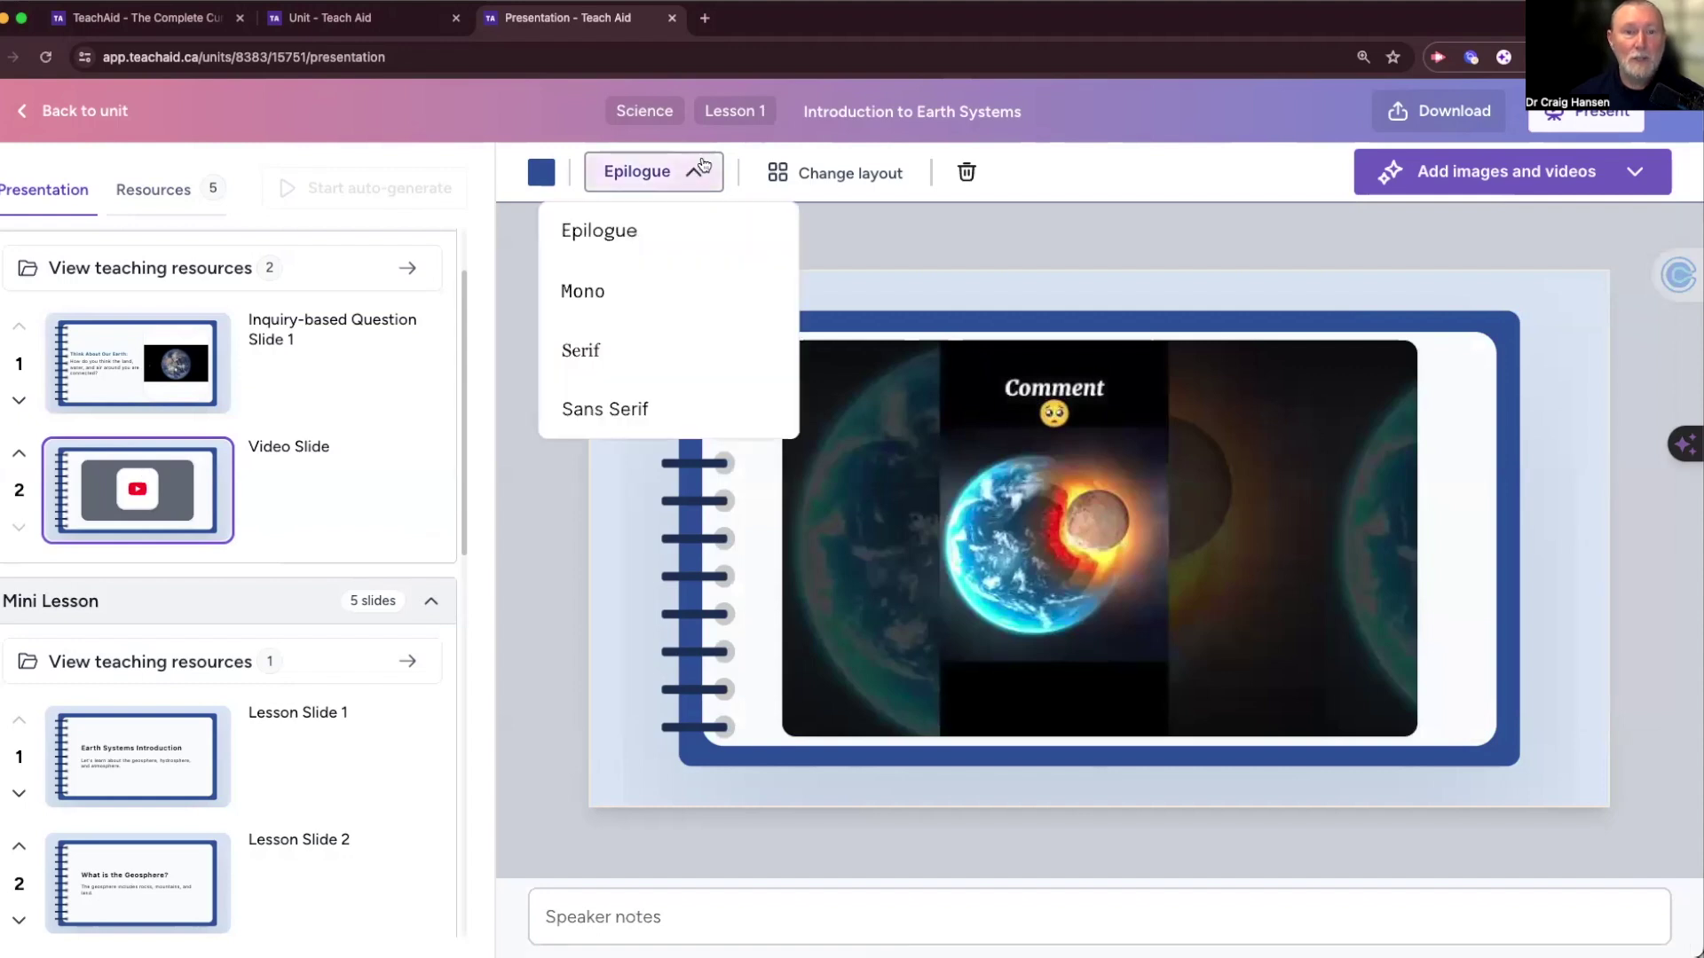
left_click(542, 171)
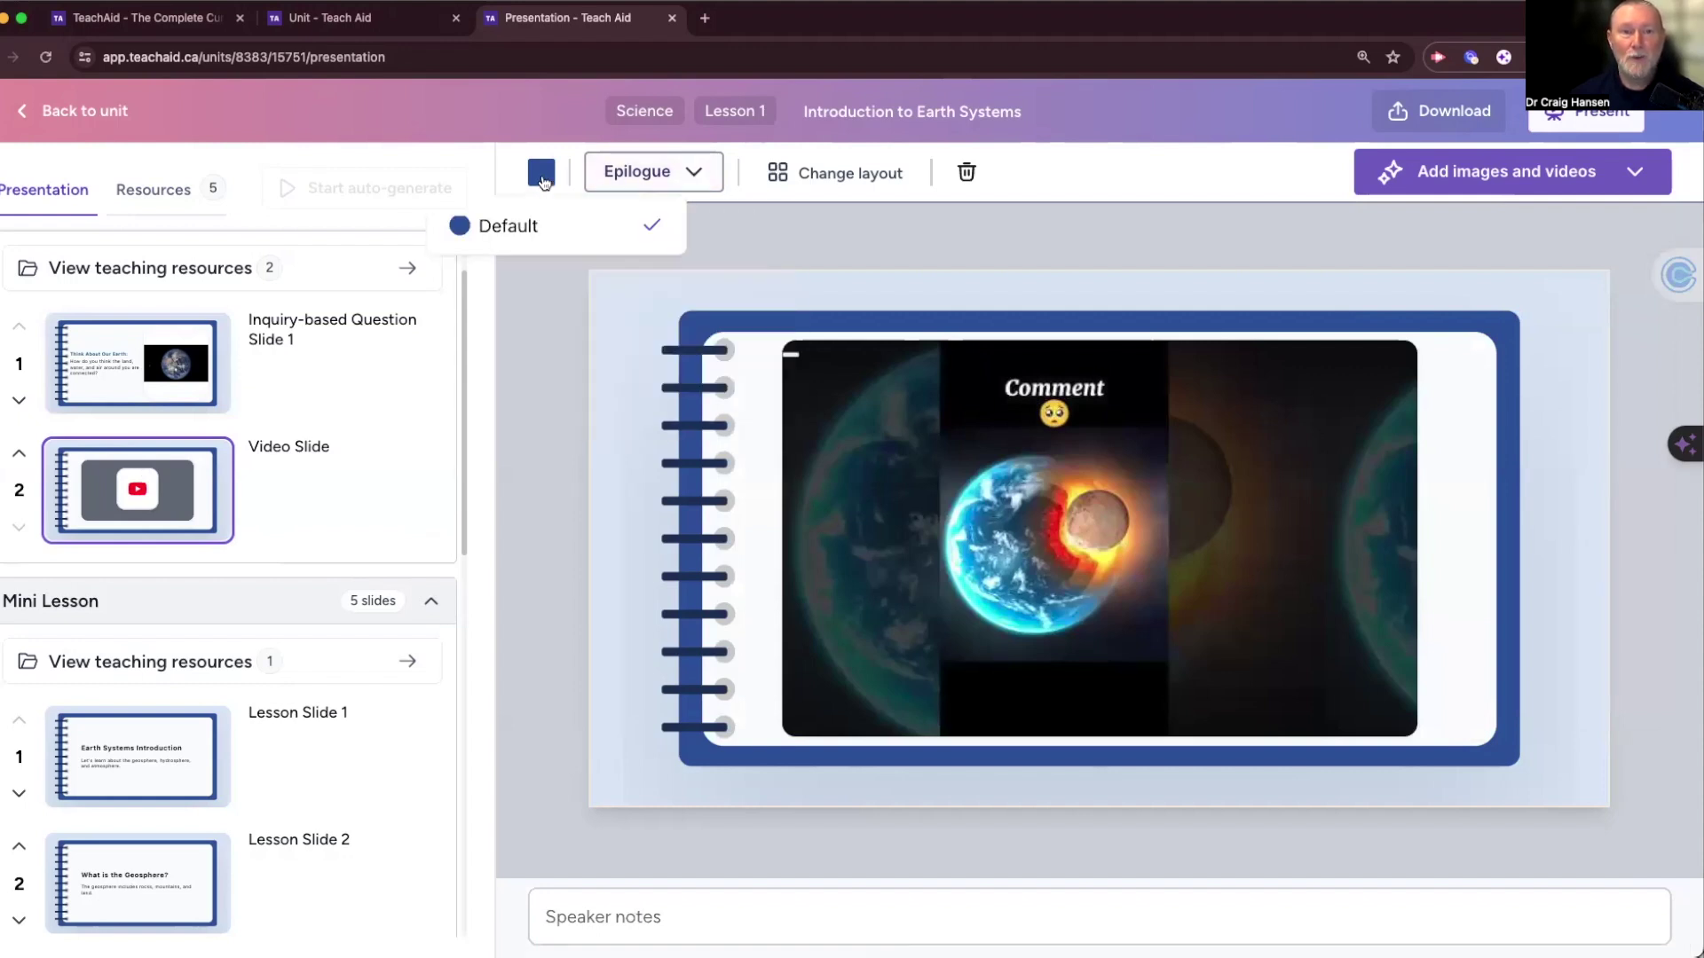
left_click(524, 433)
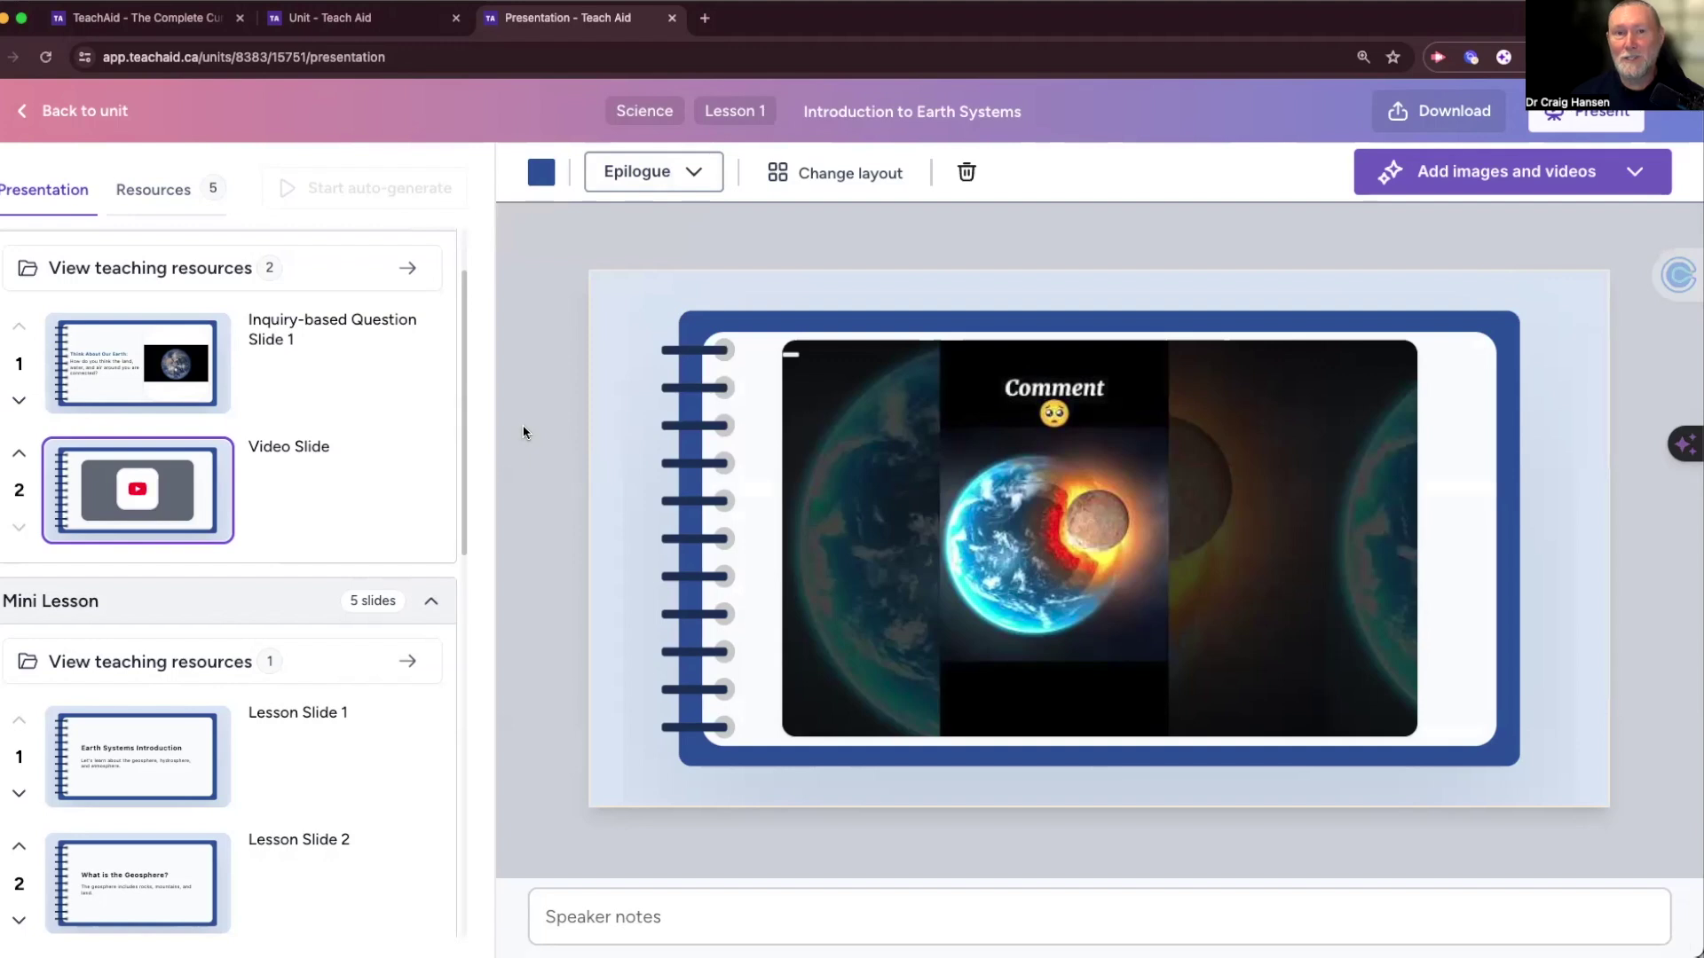
scroll(343, 589, "down", 5)
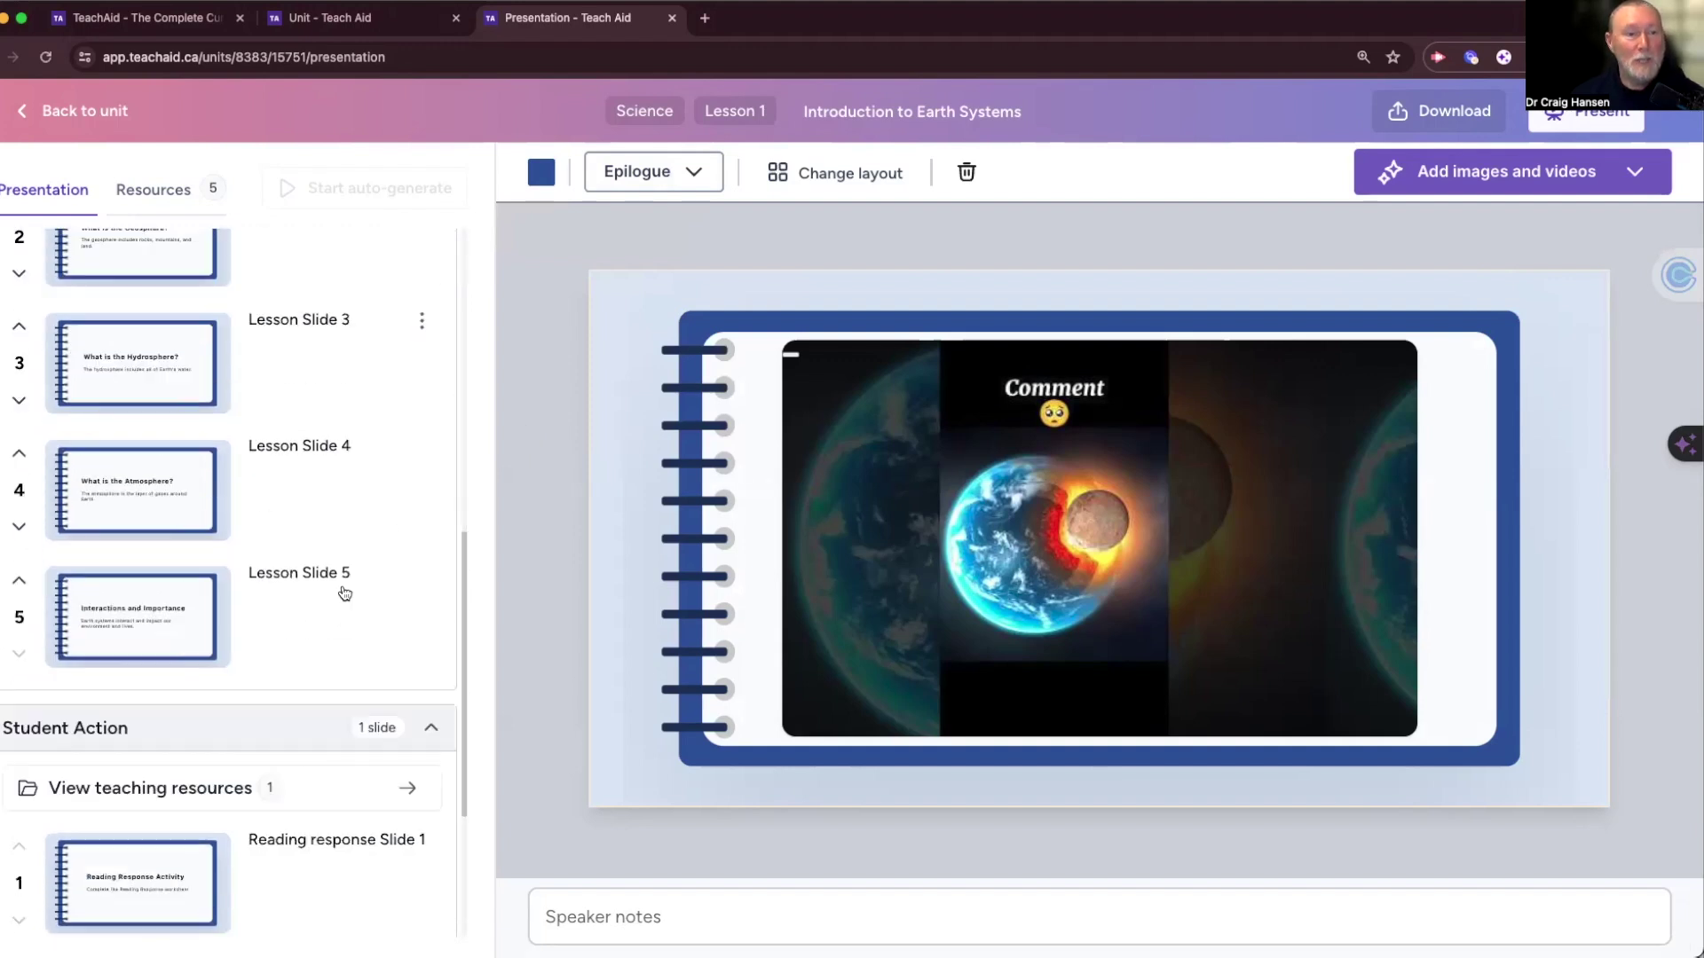
scroll(342, 589, "up", 6)
left_click(140, 190)
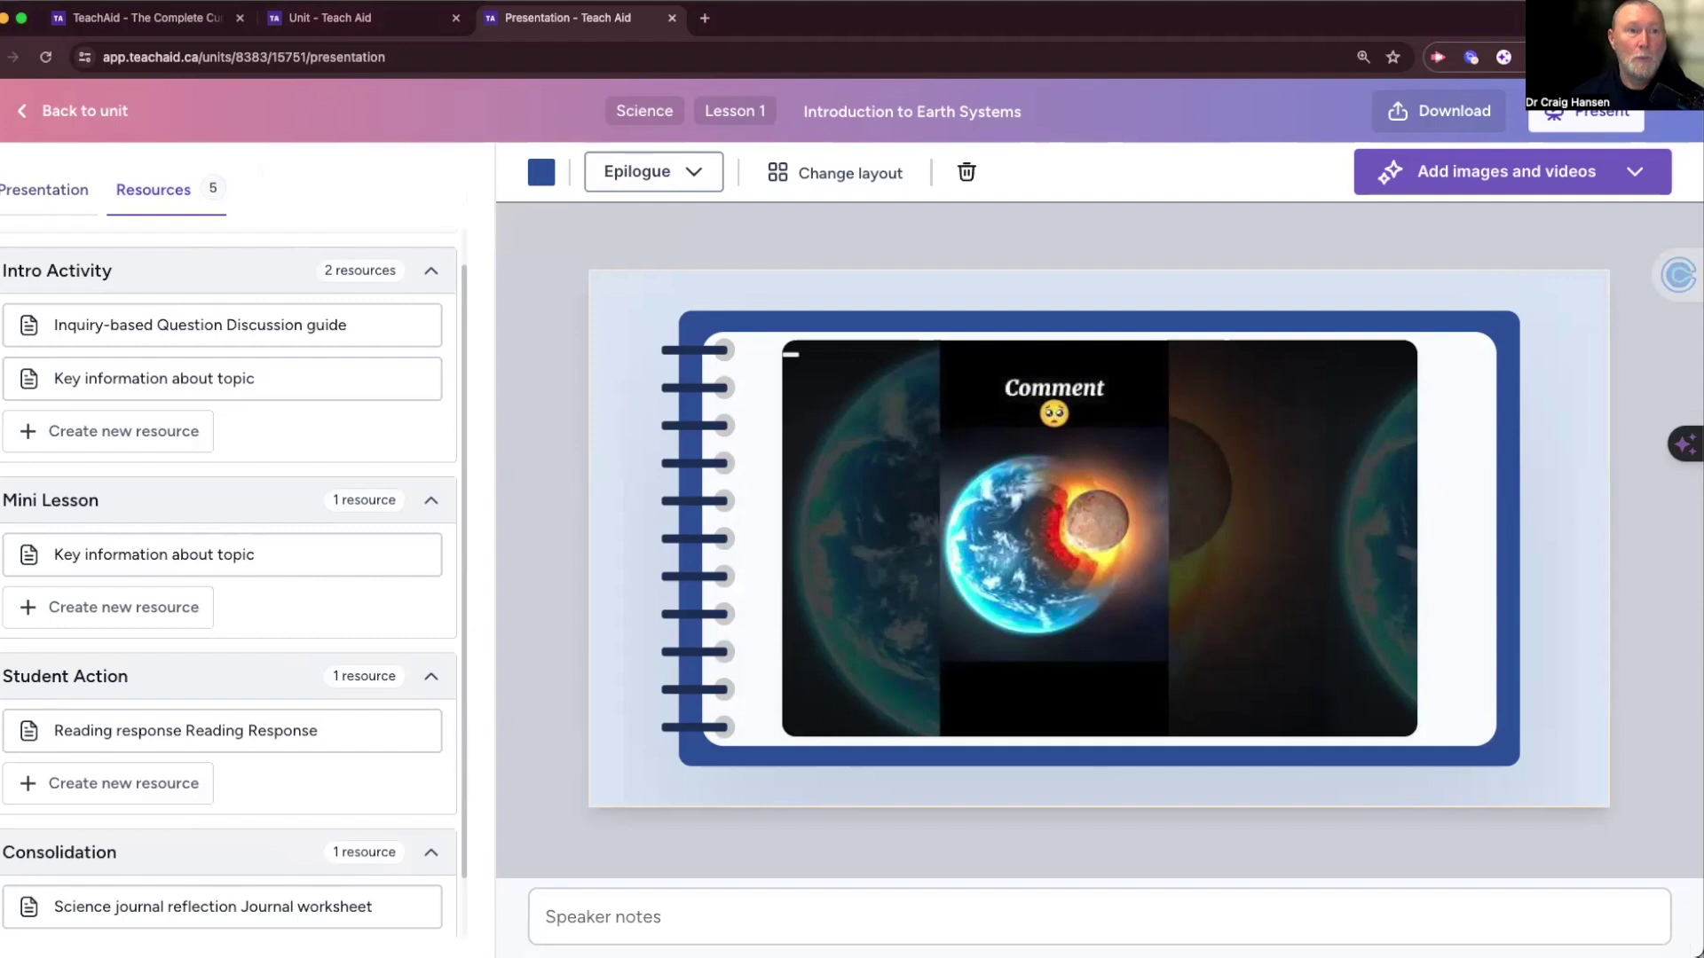
From the unit's Lessons & interactive materials, generate Lesson 2, In-depth Study of the Geosphere
left_click(120, 110)
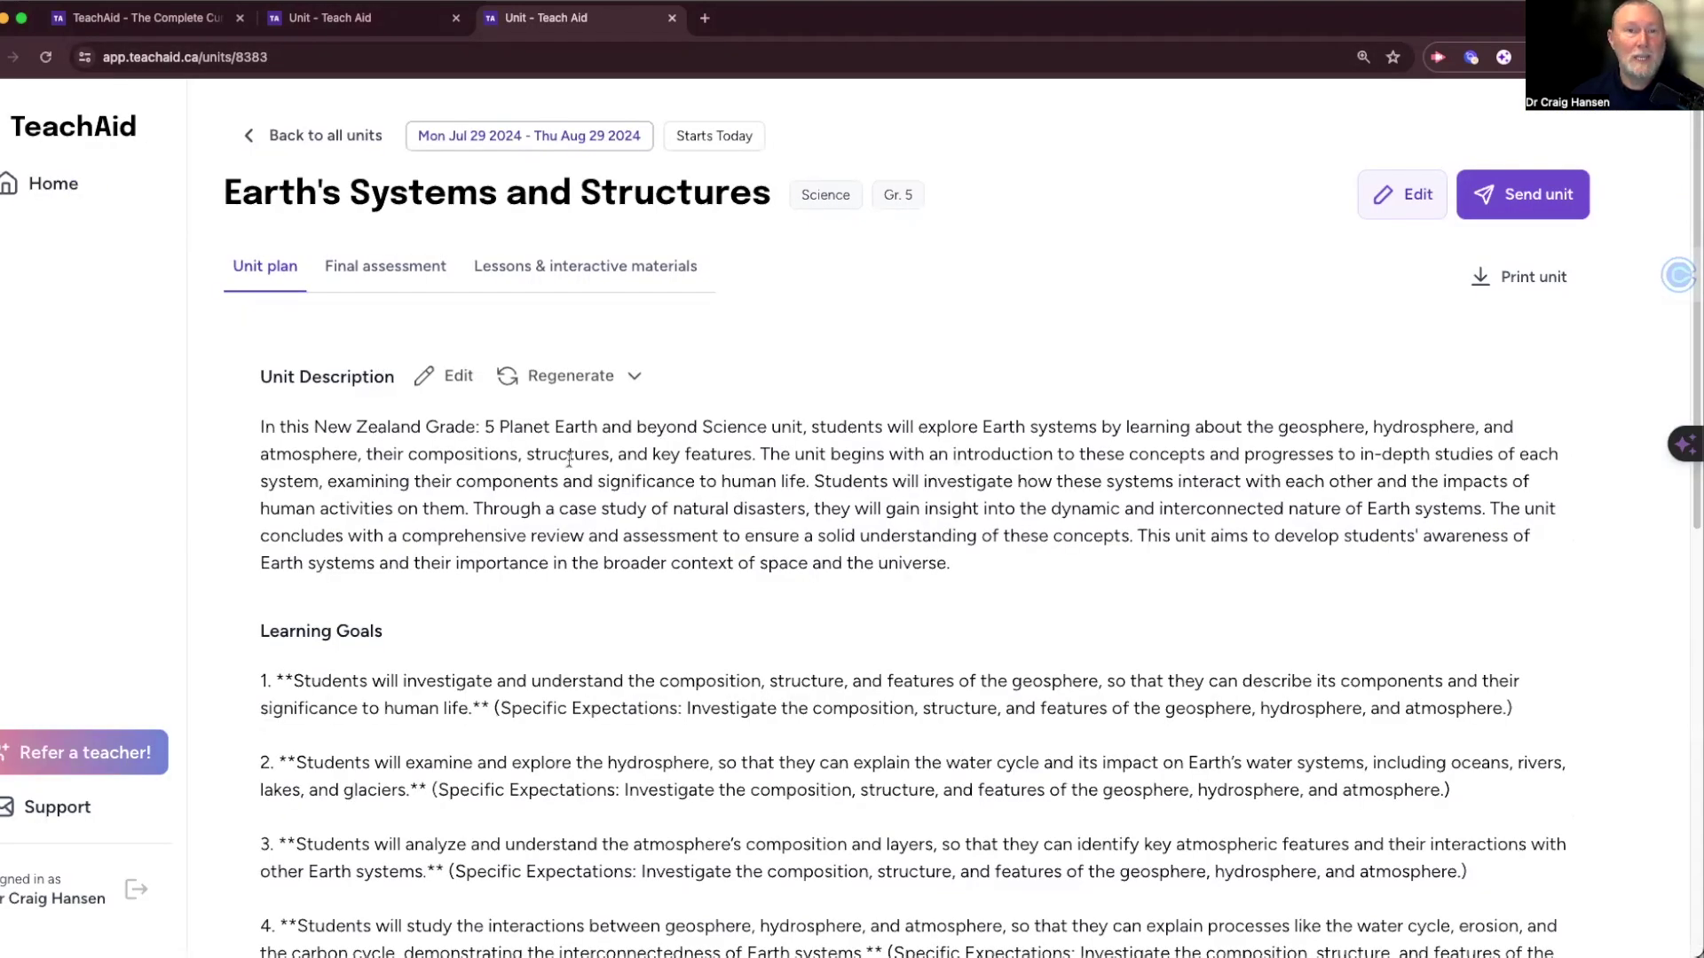
left_click(610, 266)
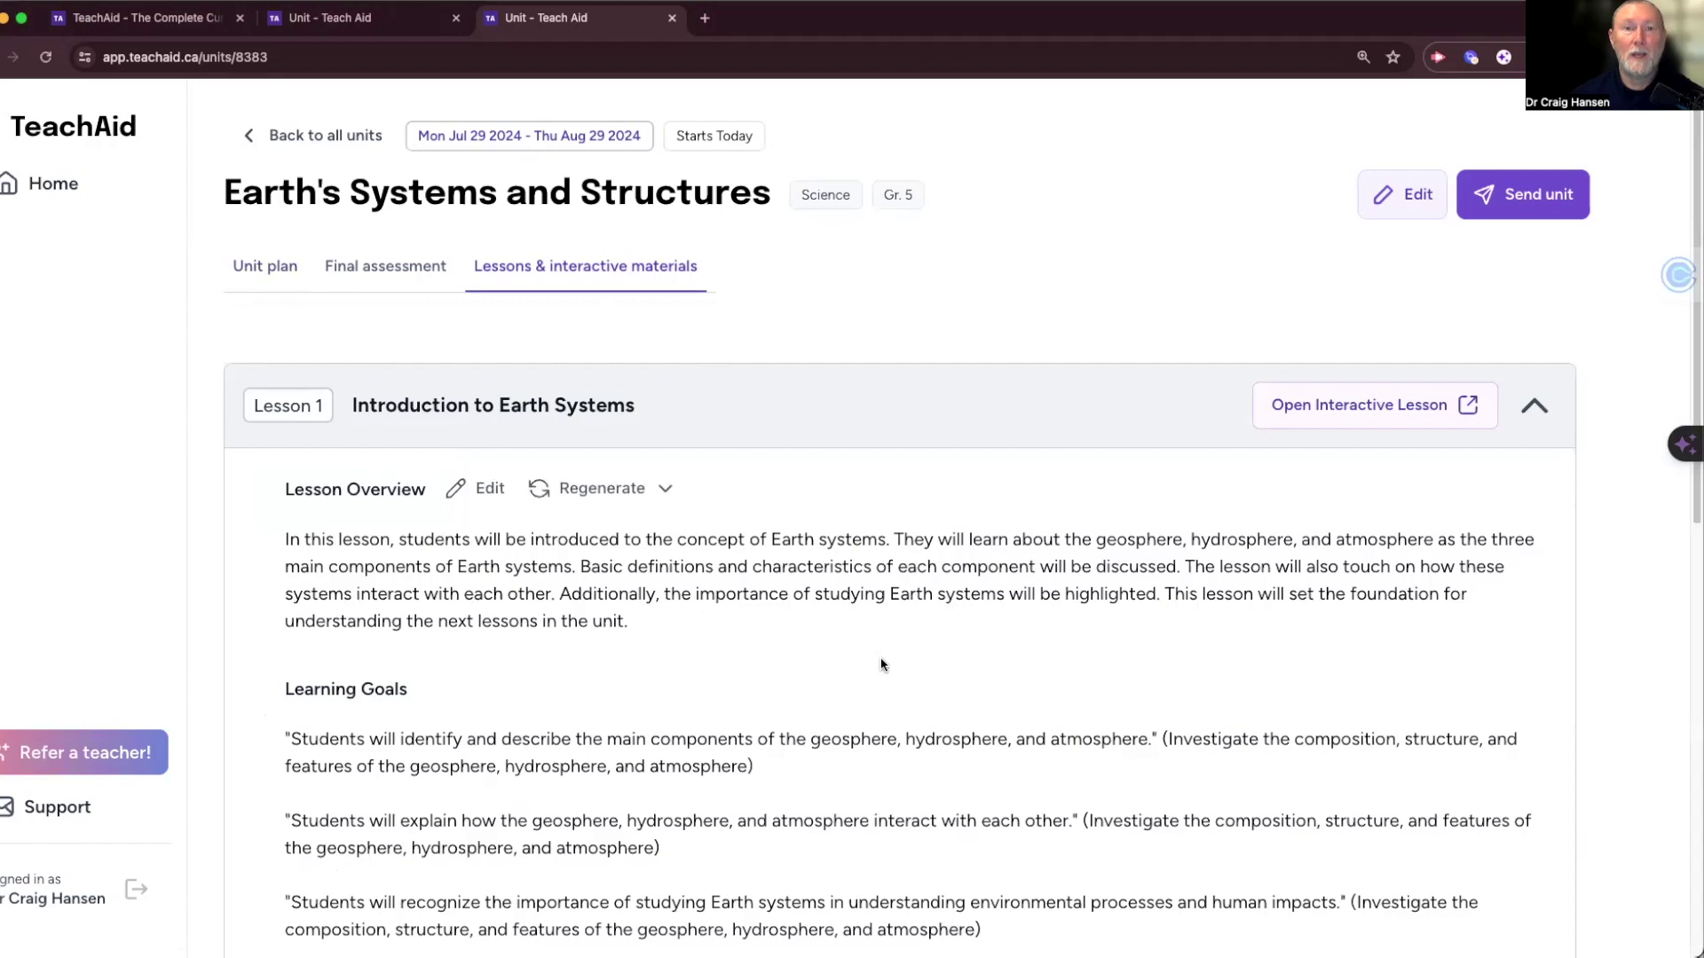
scroll(883, 664, "down", 5)
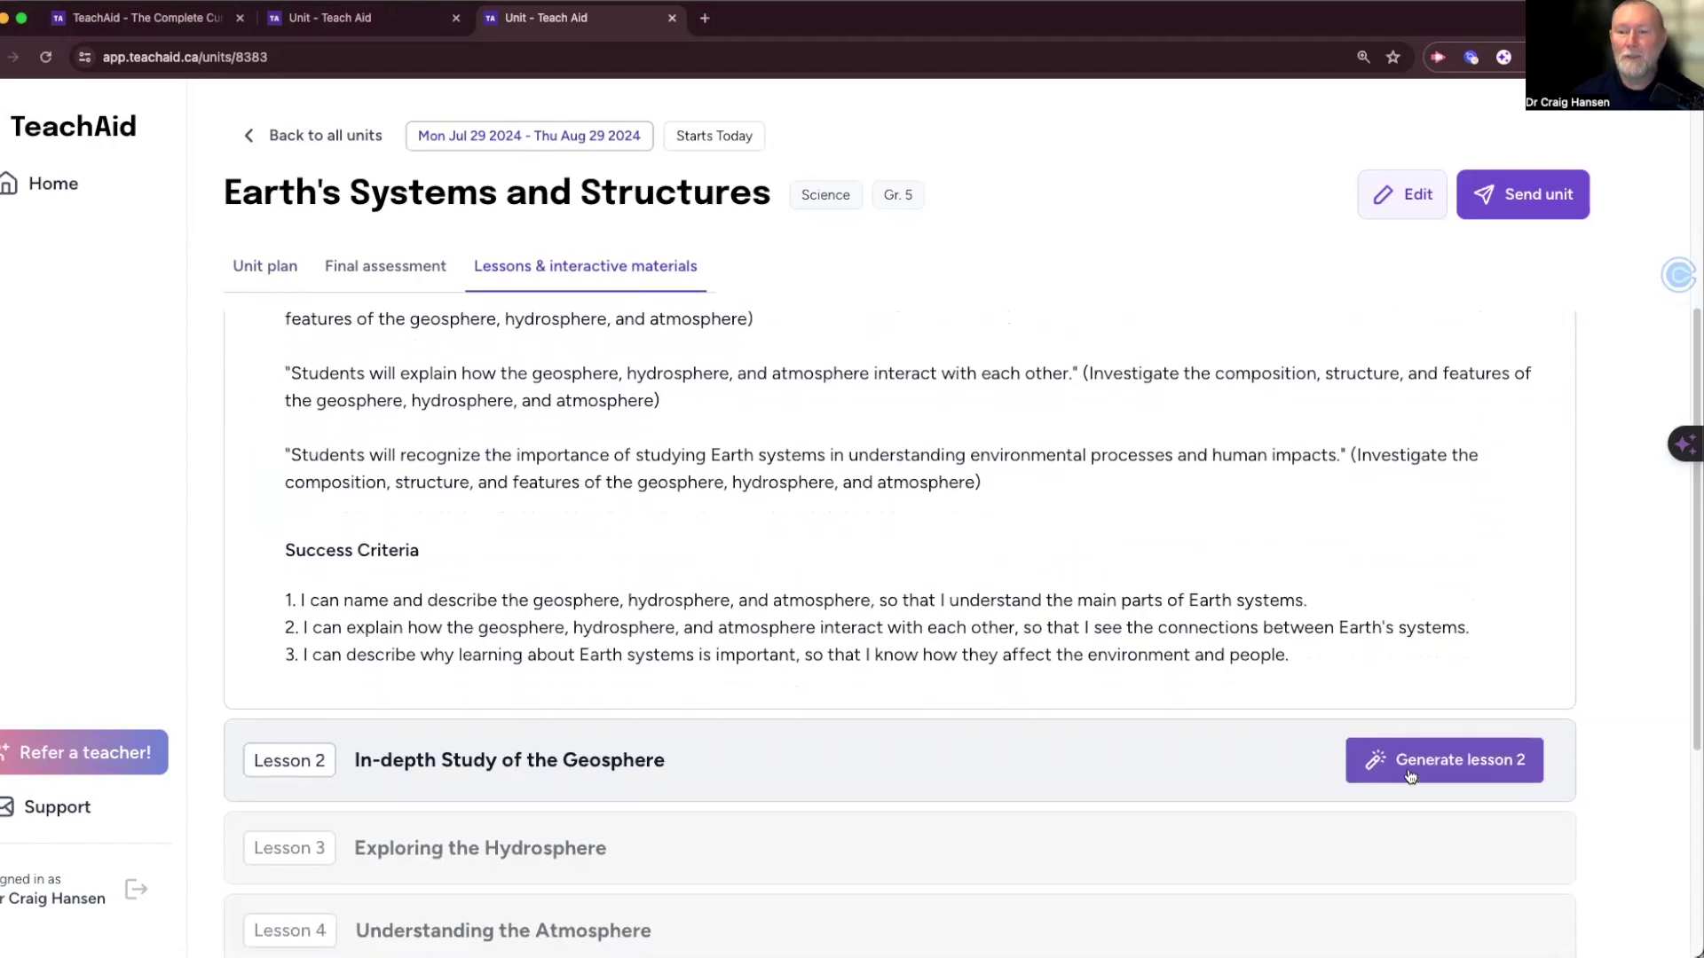
left_click(1410, 777)
scroll(1409, 771, "down", 2)
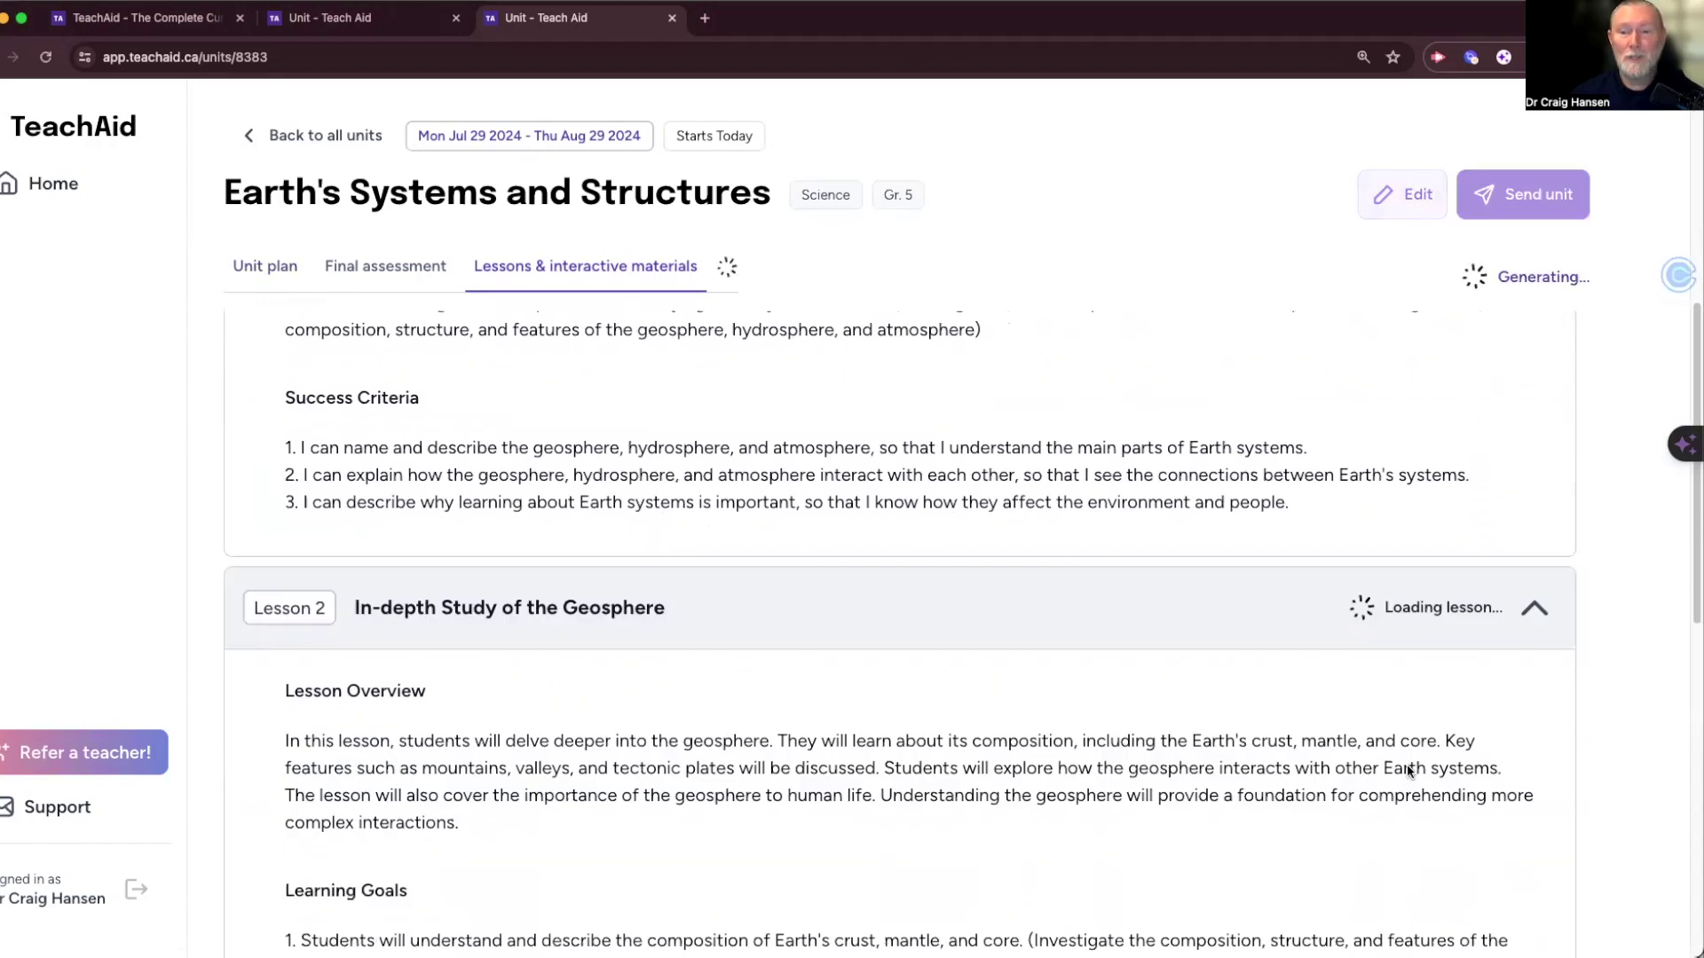
scroll(1407, 770, "down", 4)
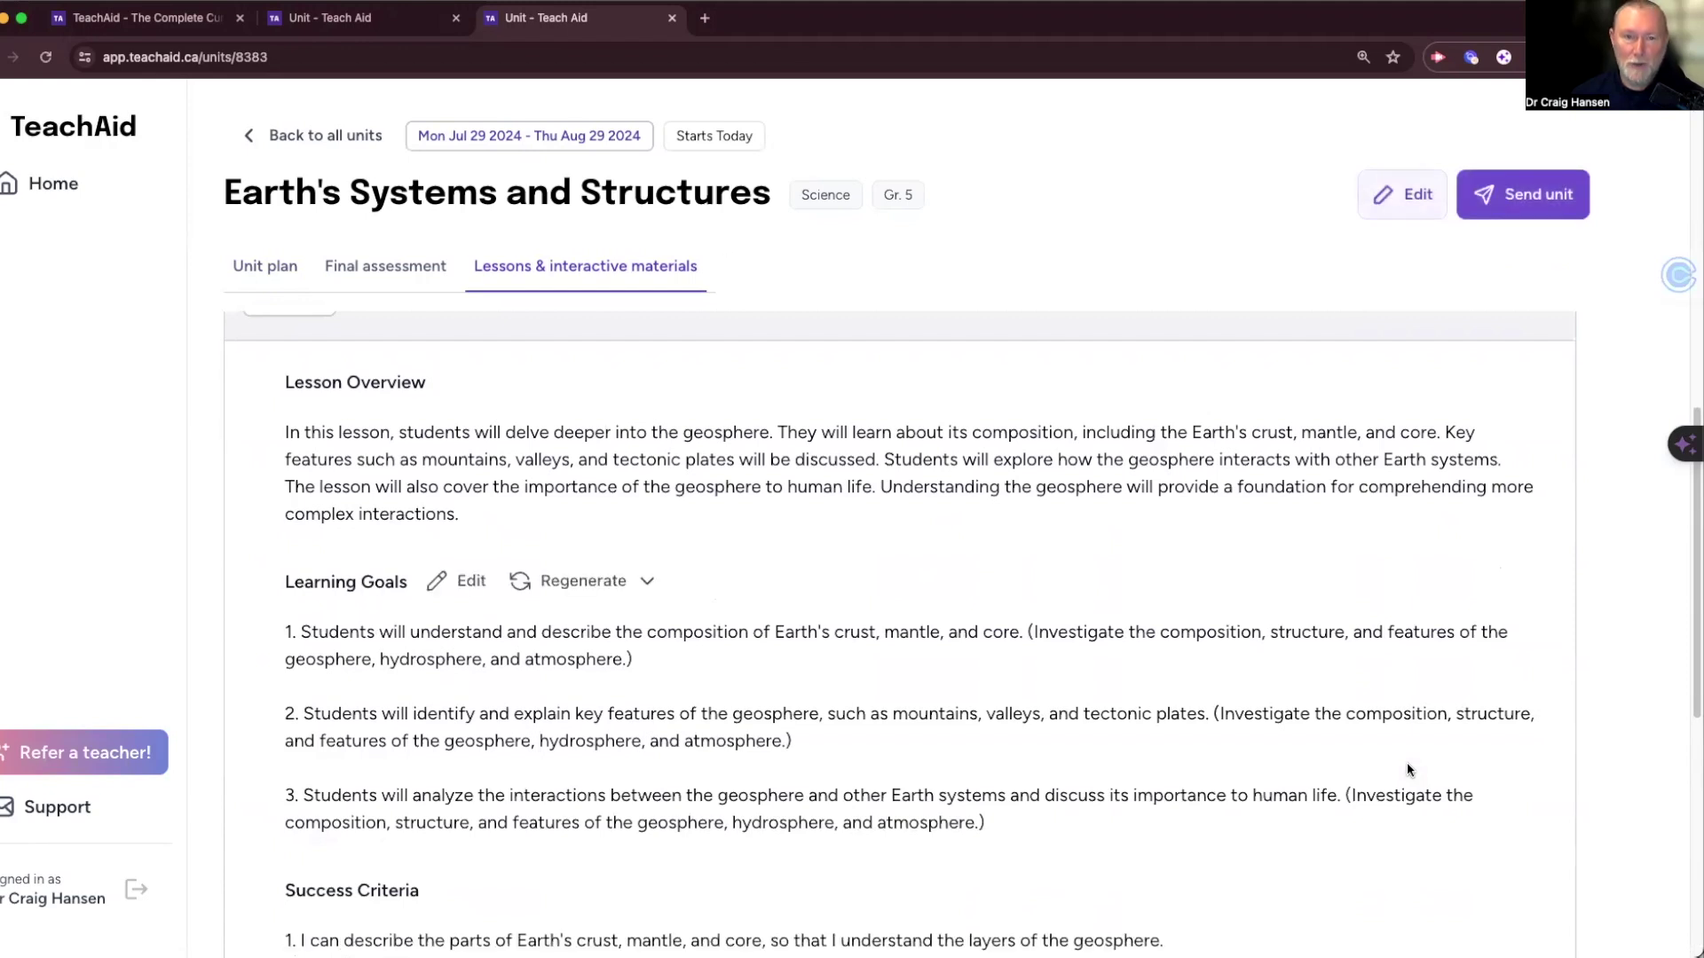
scroll(1407, 761, "up", 4)
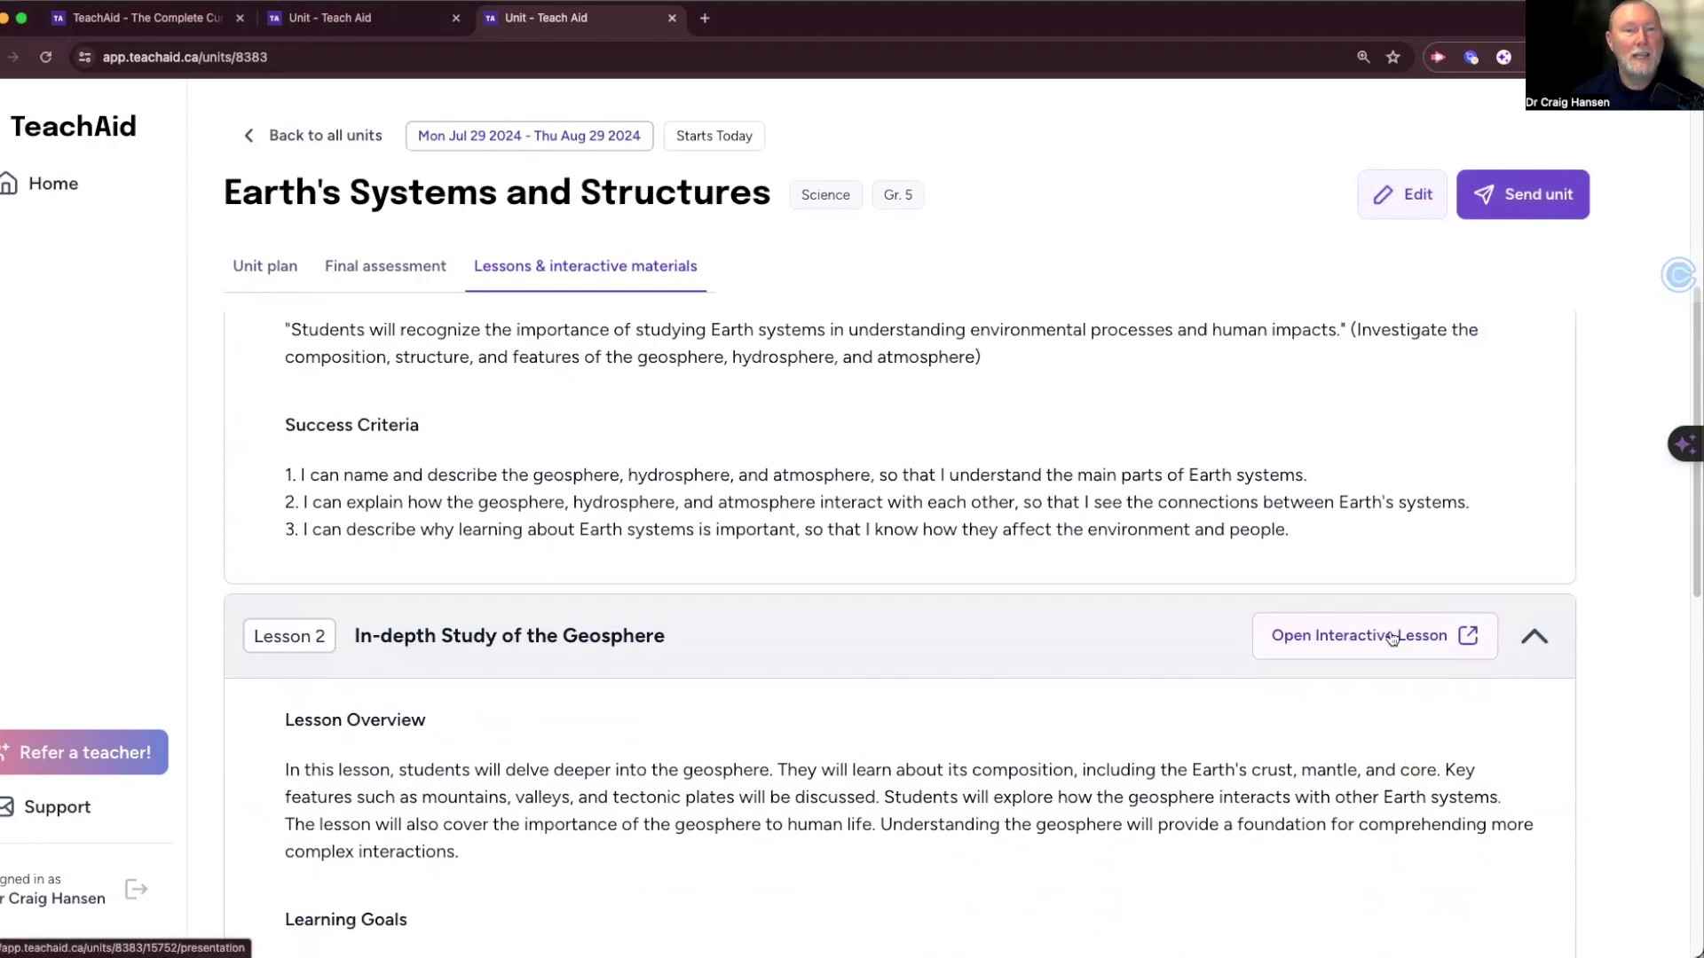